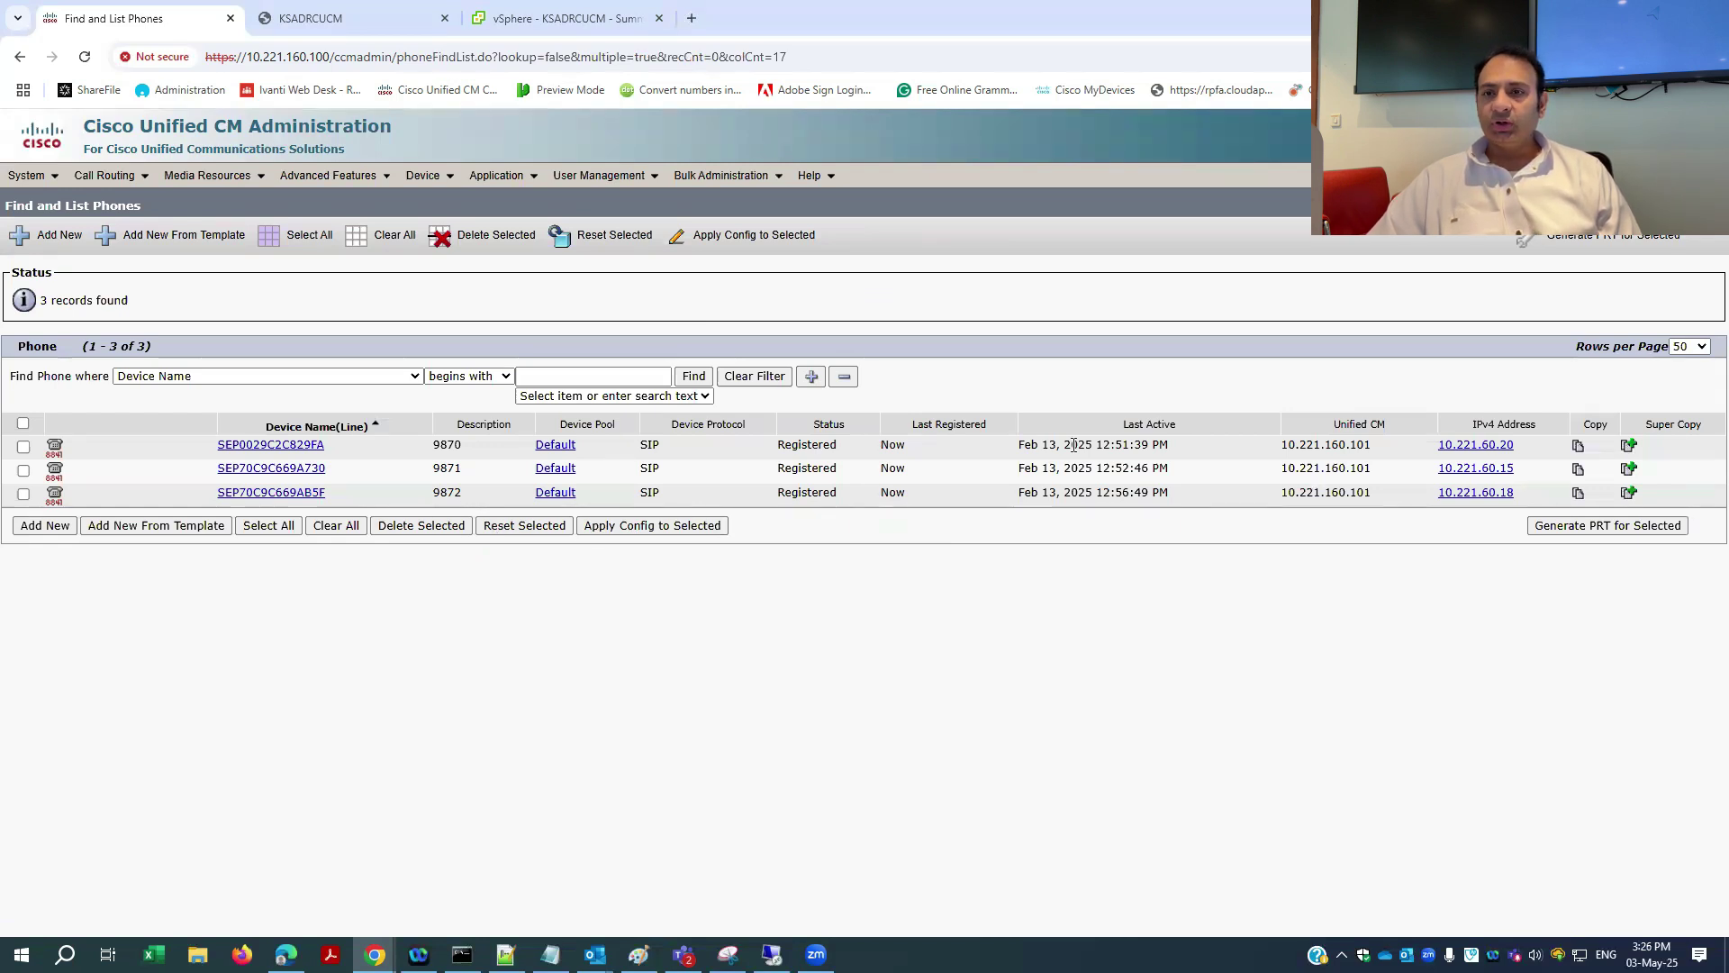
- Check the first registered phone's Last Active time, then open the Navigation application list
drag(1019, 448, 1146, 447)
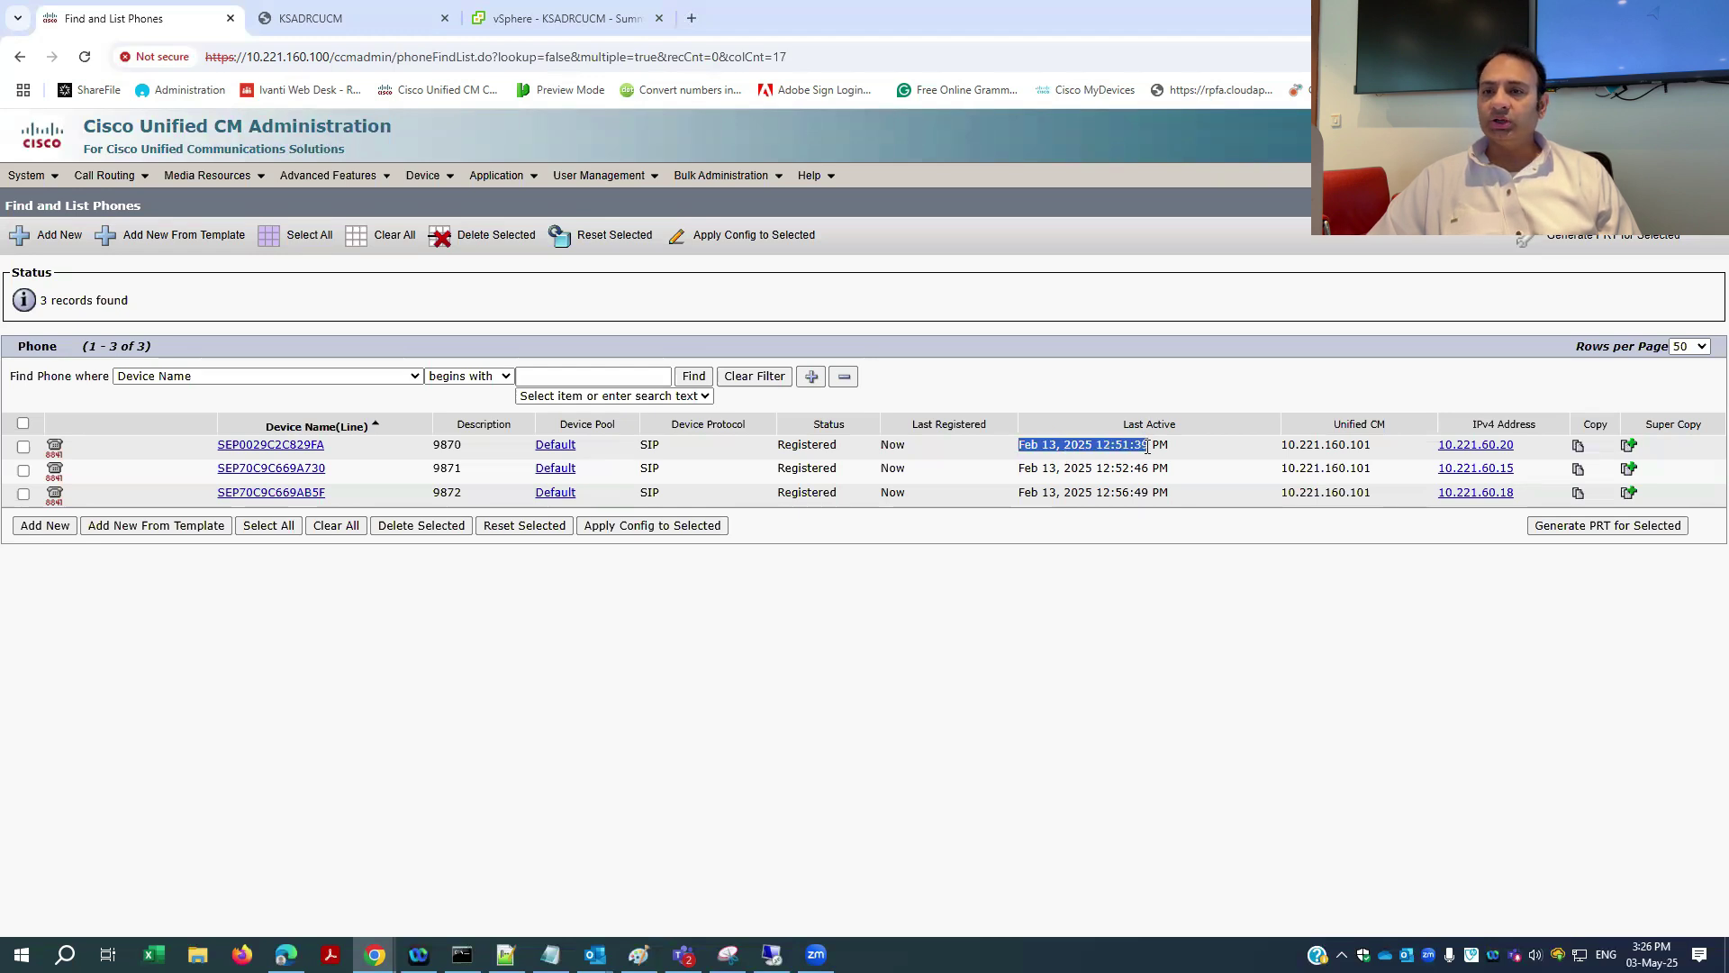
click(980, 628)
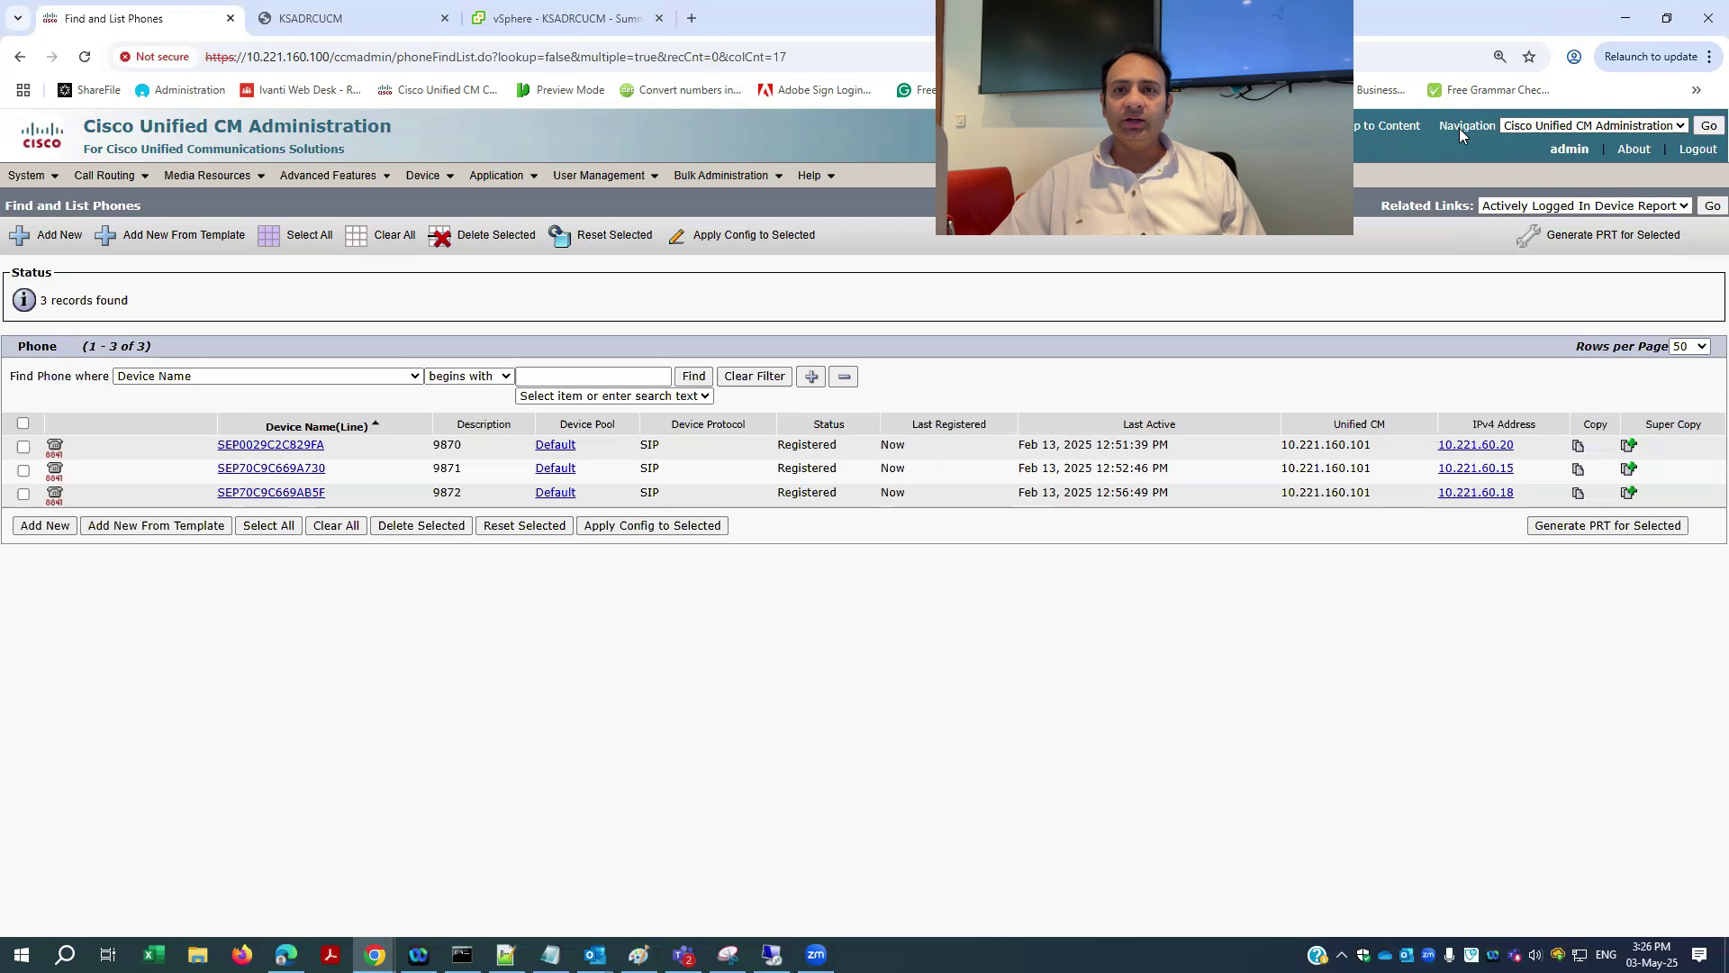
click(1620, 126)
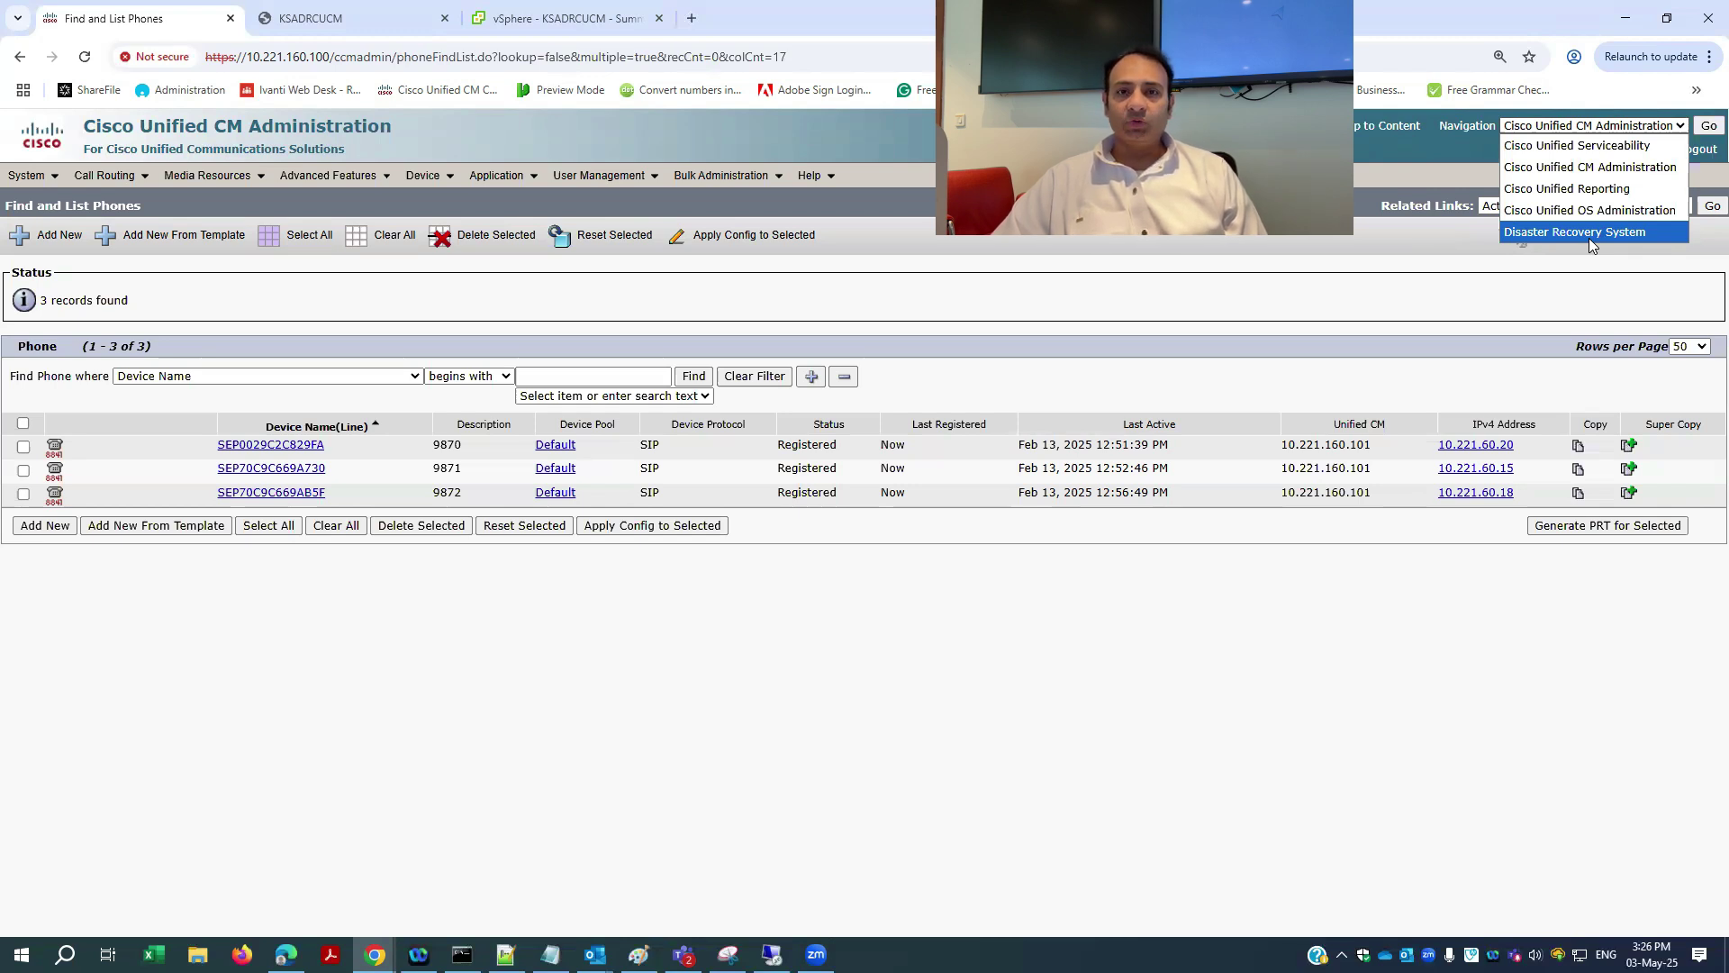
- Go to Disaster Recovery System from the Navigation list
click(1589, 238)
click(1705, 131)
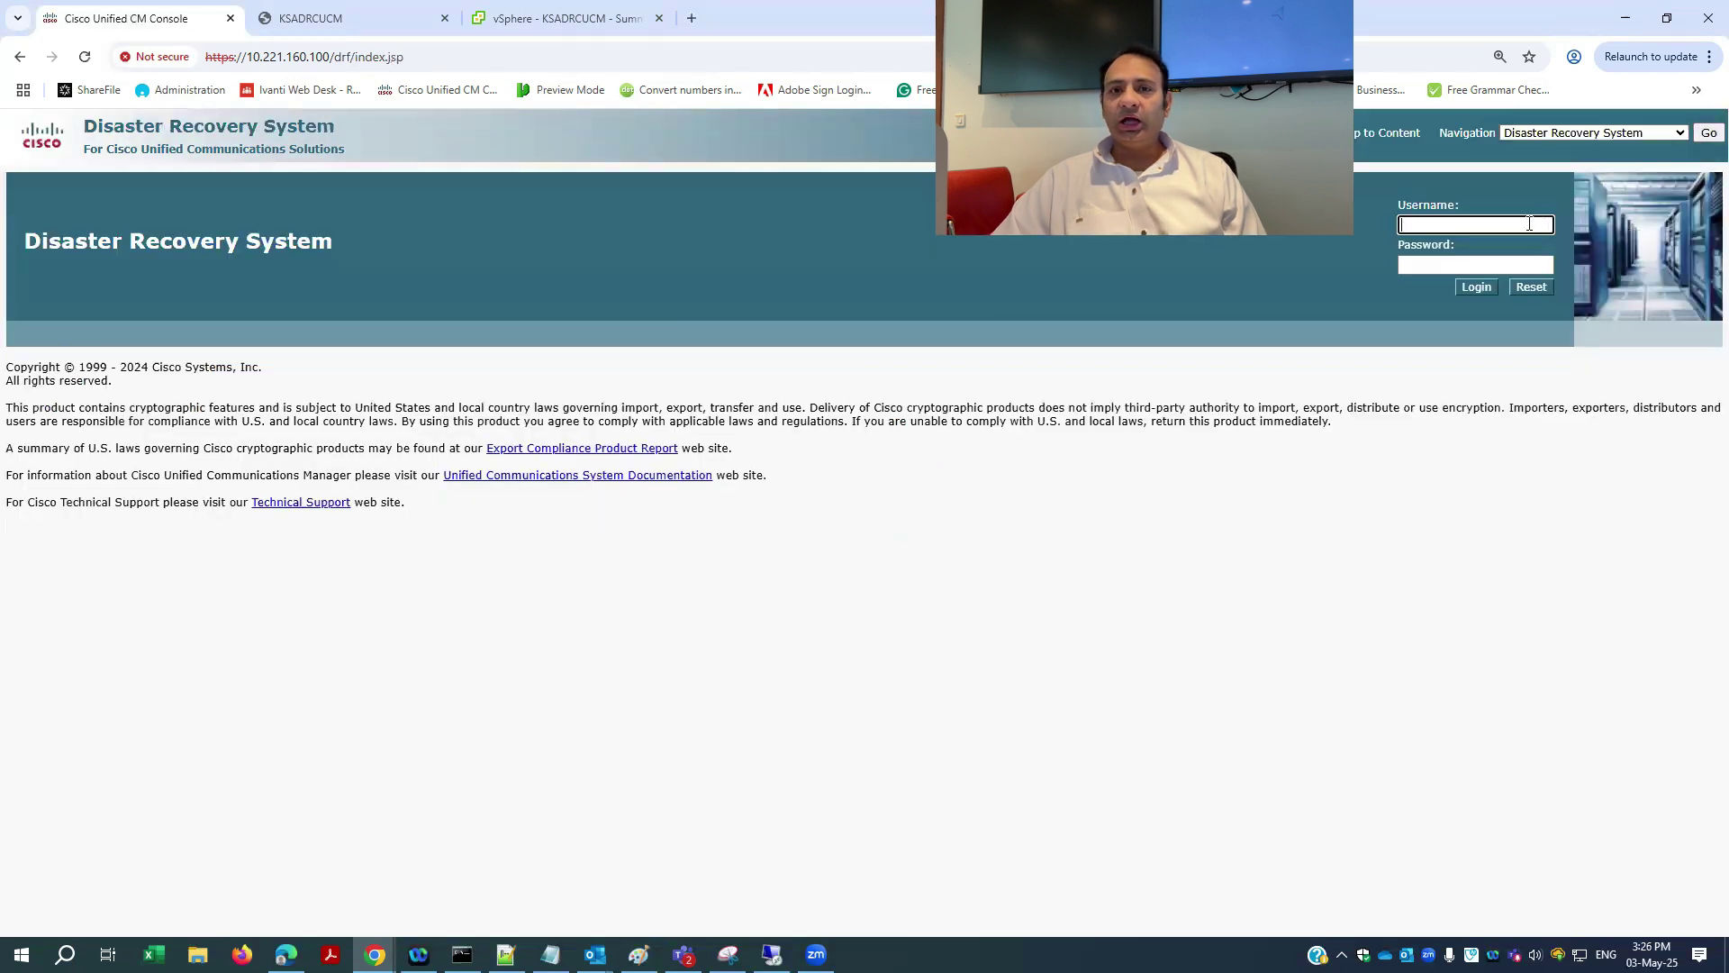
drag(21, 241, 357, 243)
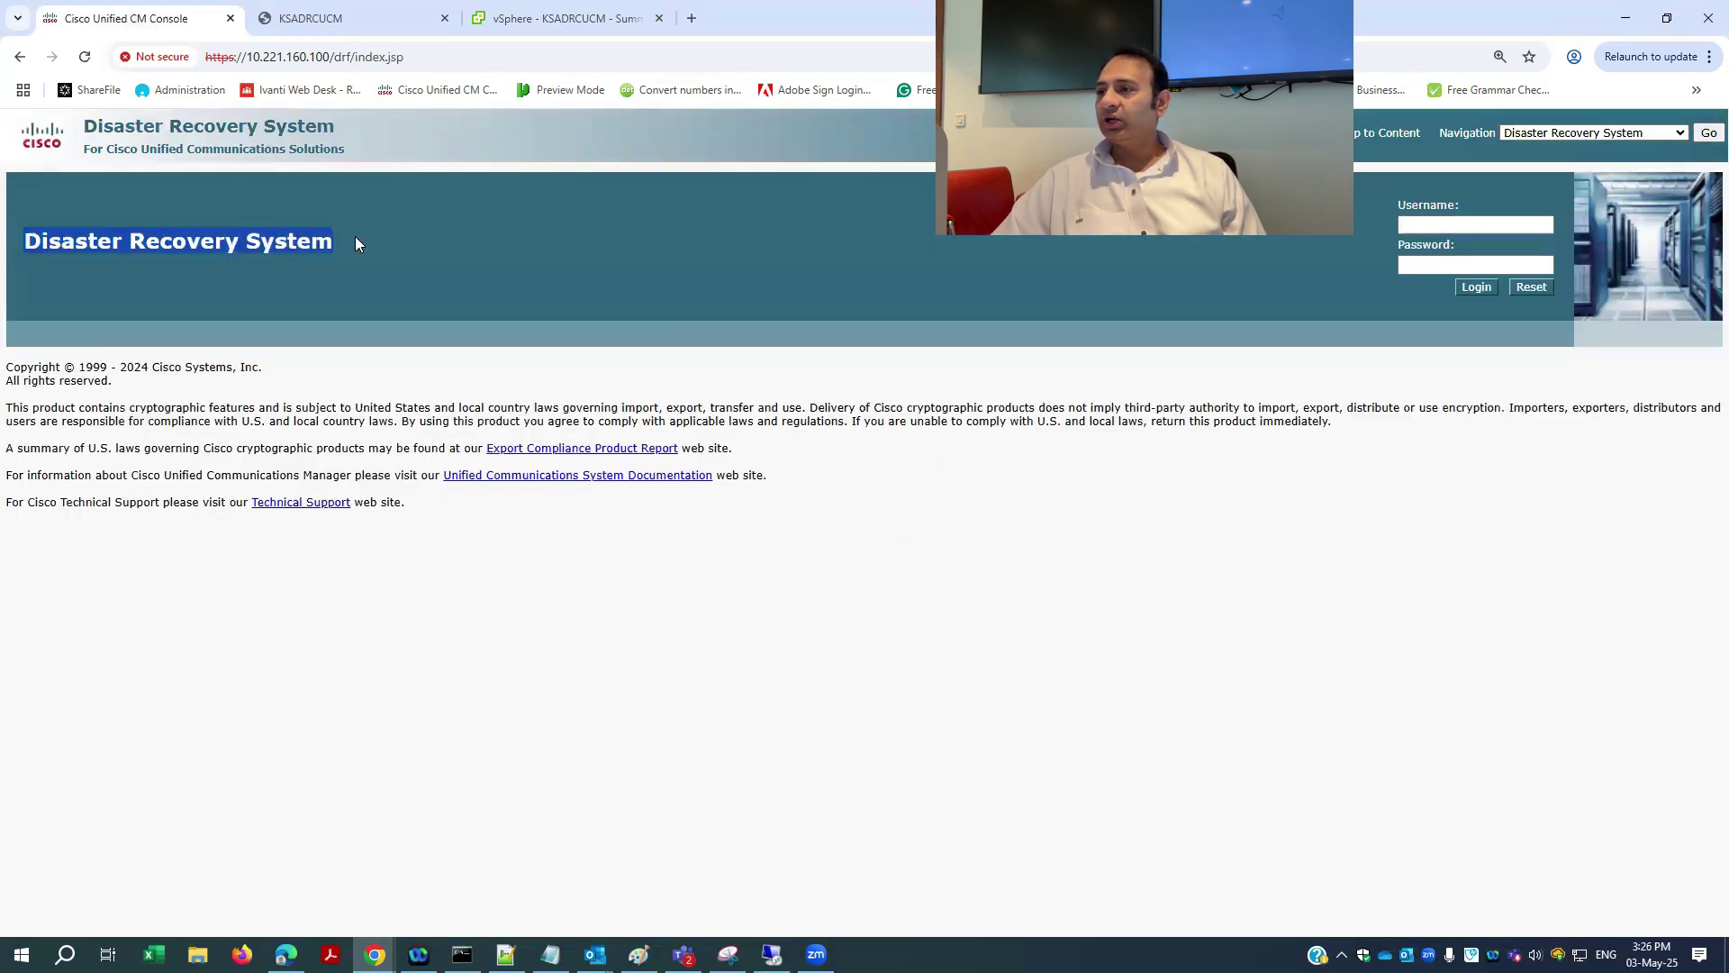
- Log in to the Disaster Recovery System as admin with the account password
click(1468, 225)
text(admin)
key(Tab)
text(•••••••••)
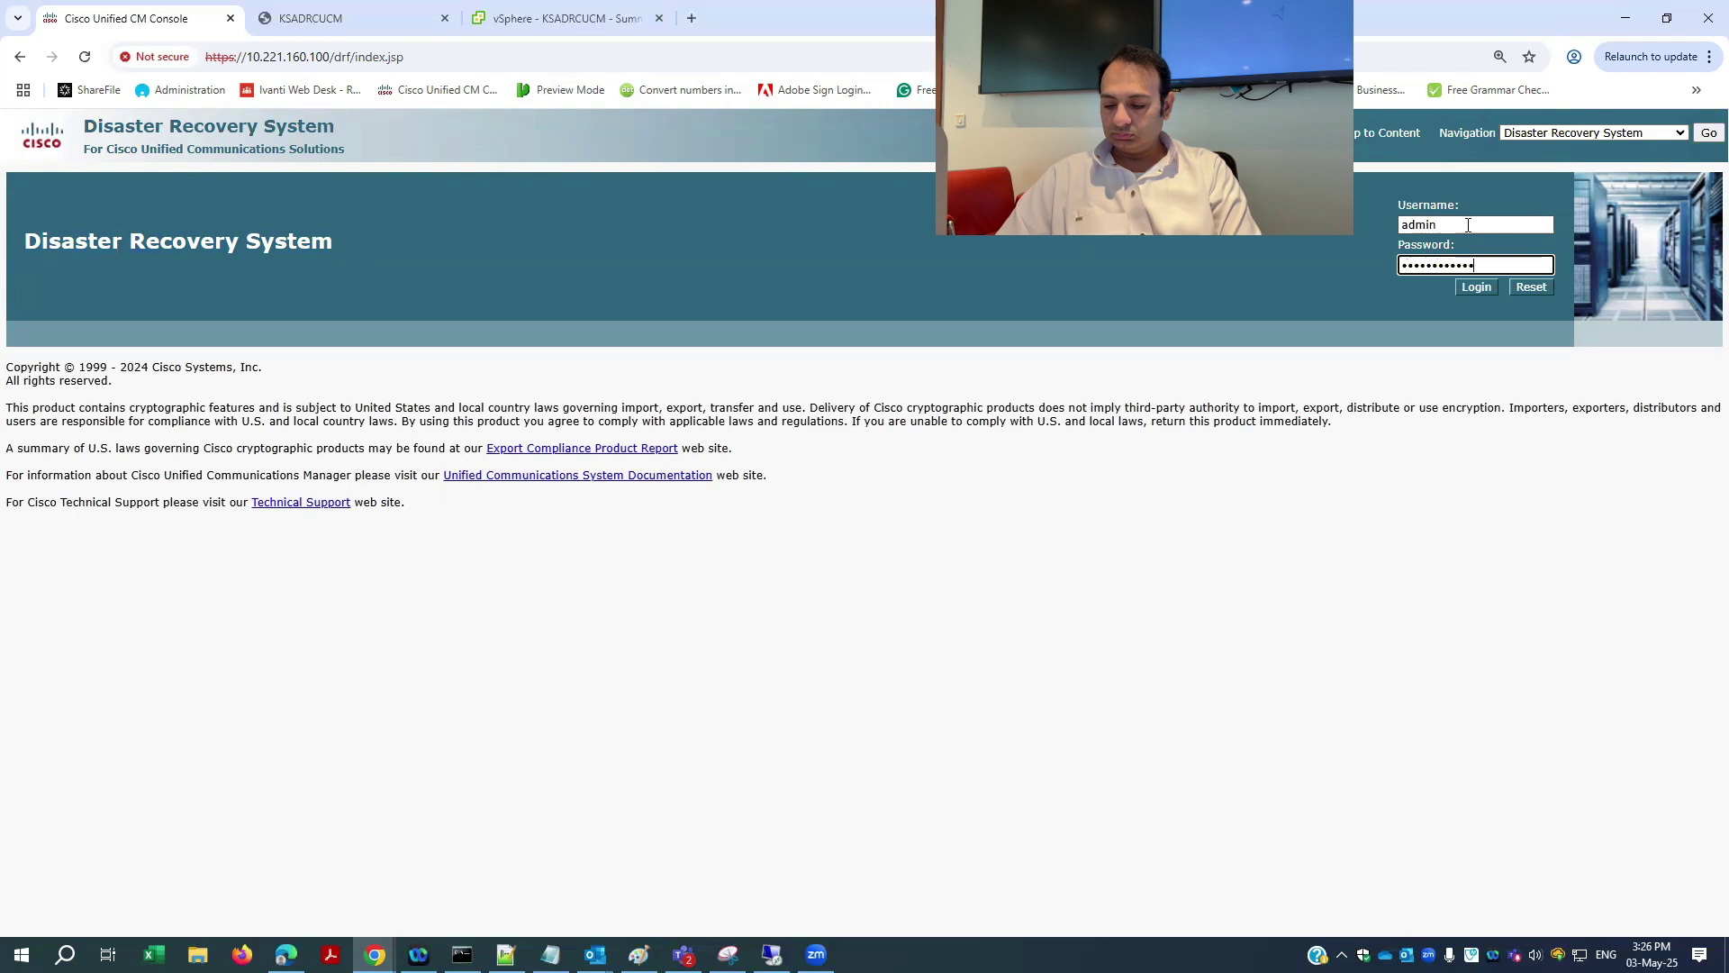
click(1476, 287)
click(1475, 289)
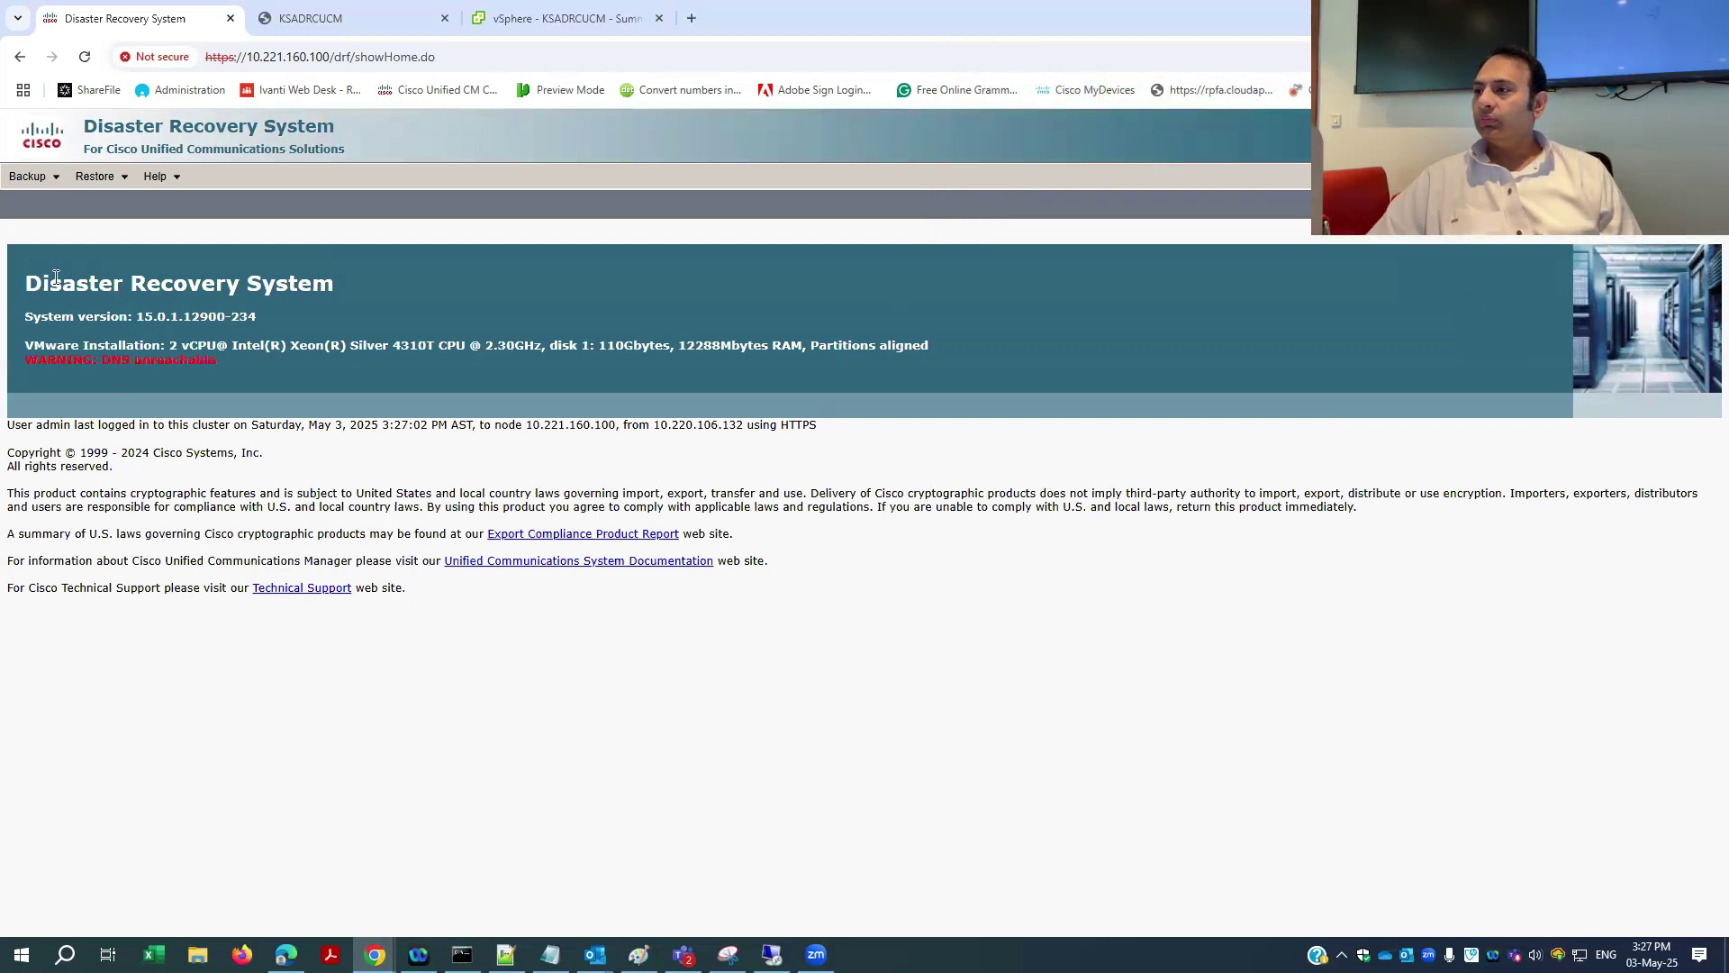
- Look through the Backup and Restore menus, then switch to the KSADRCUCM console tab
click(47, 179)
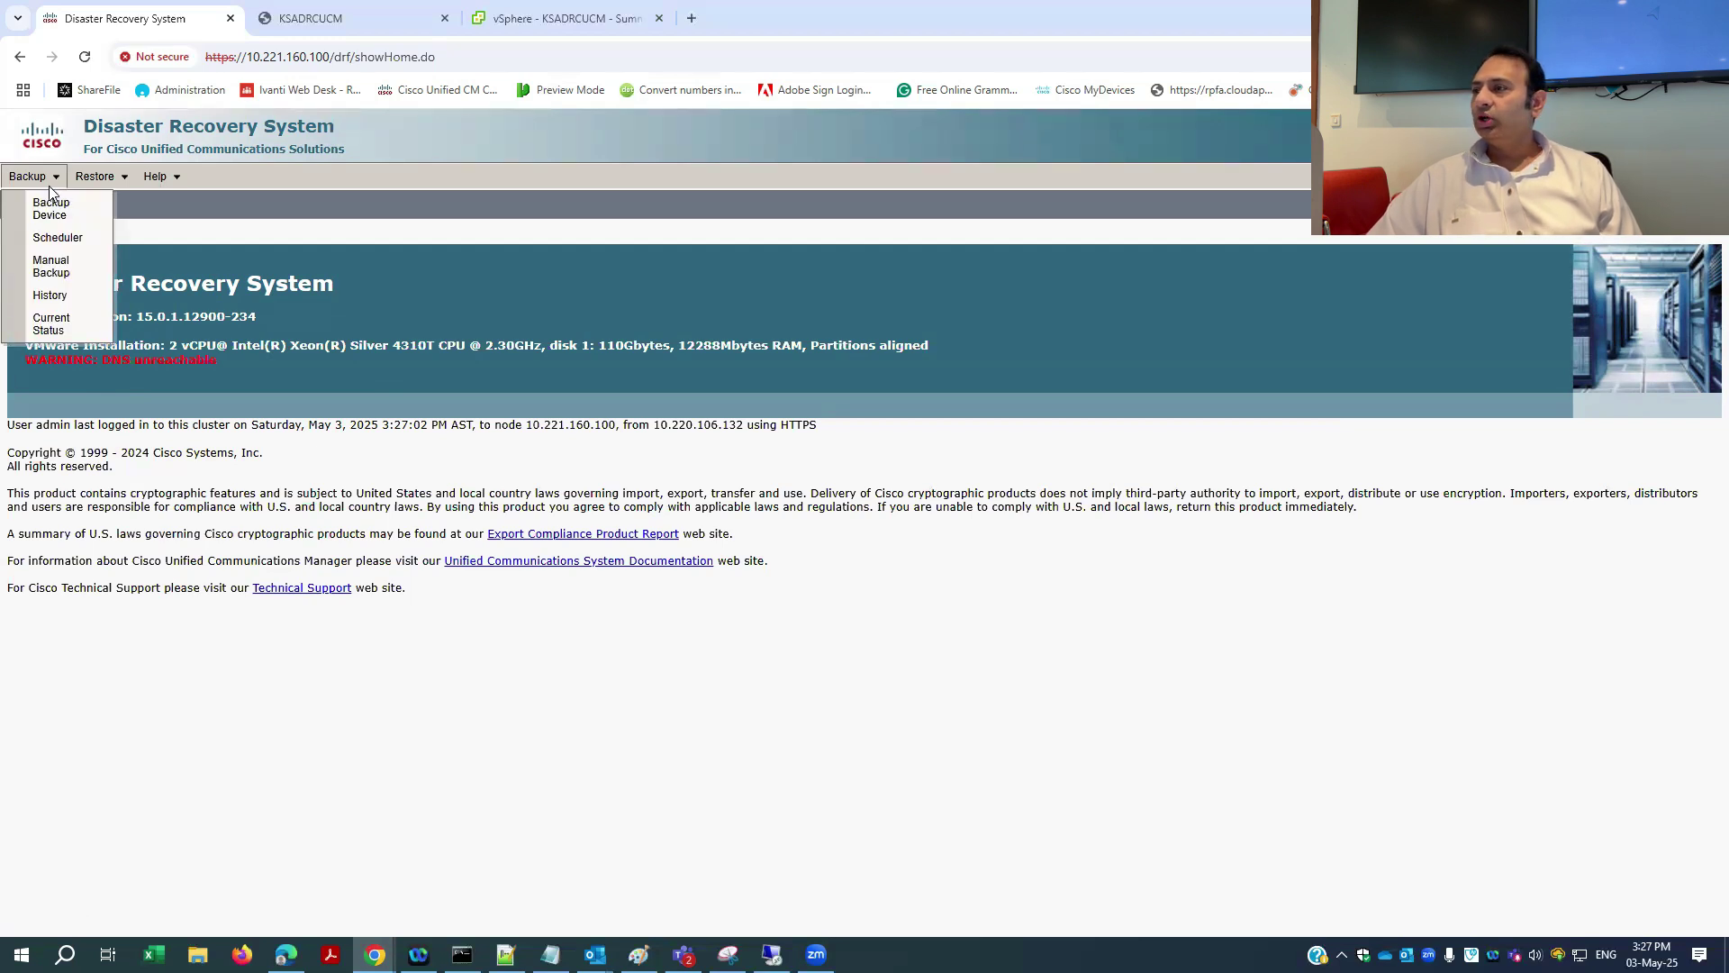
click(114, 176)
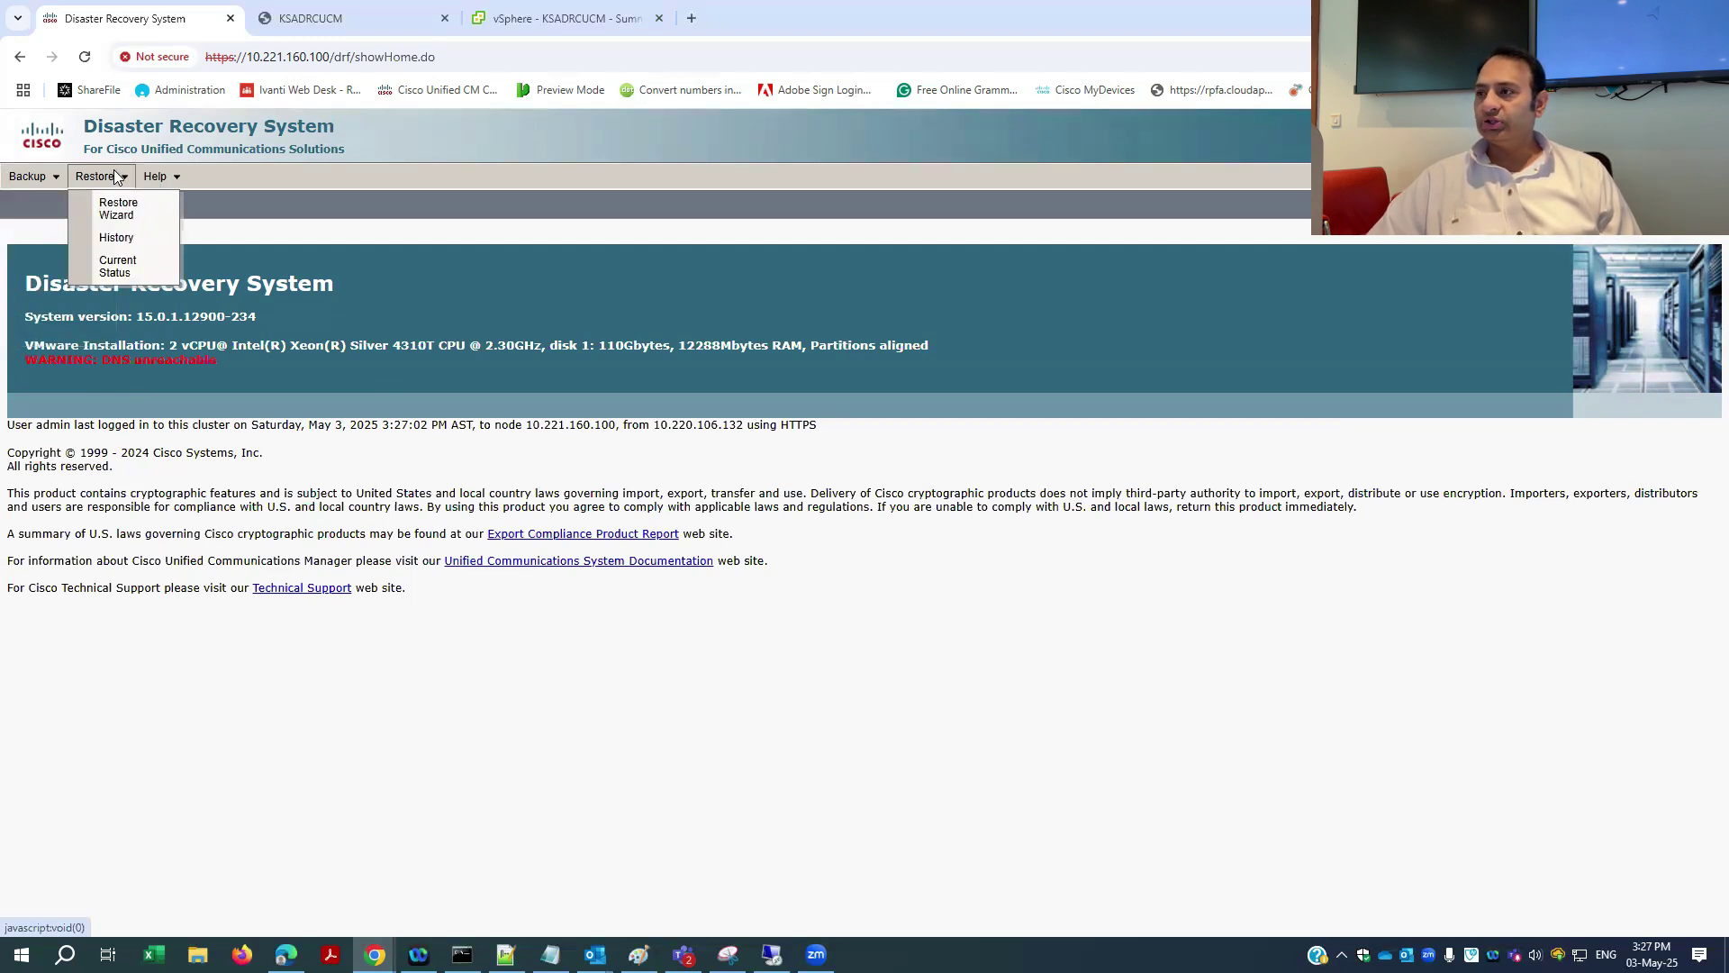
click(45, 180)
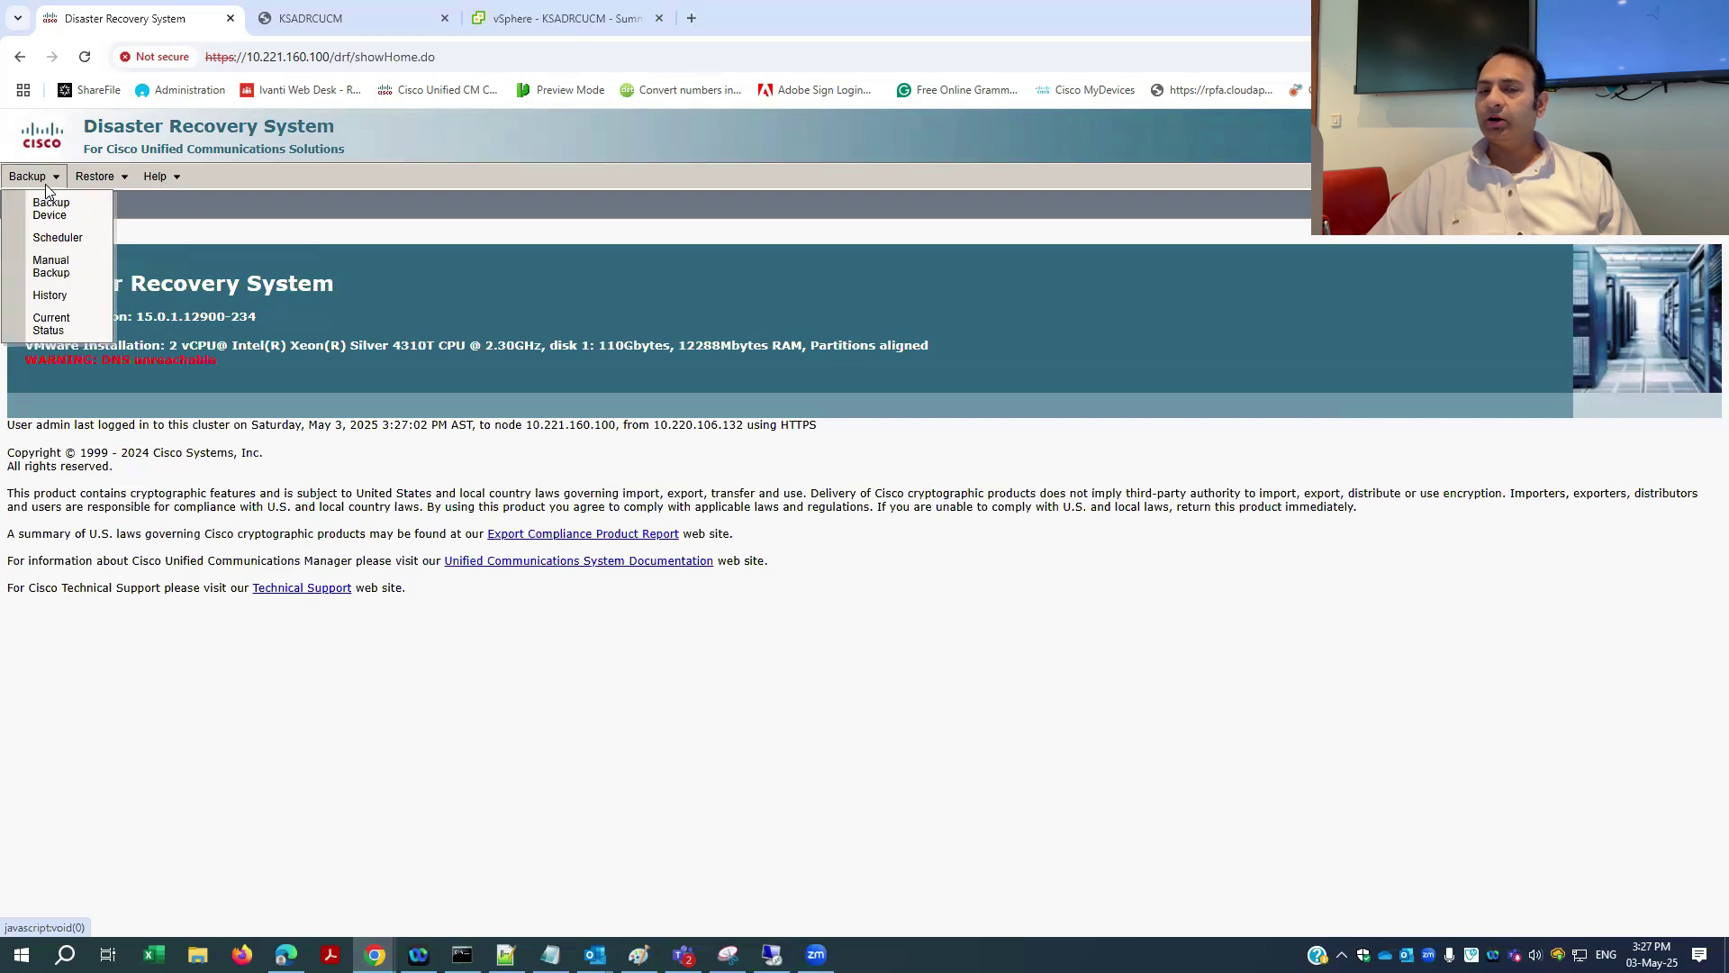
click(121, 179)
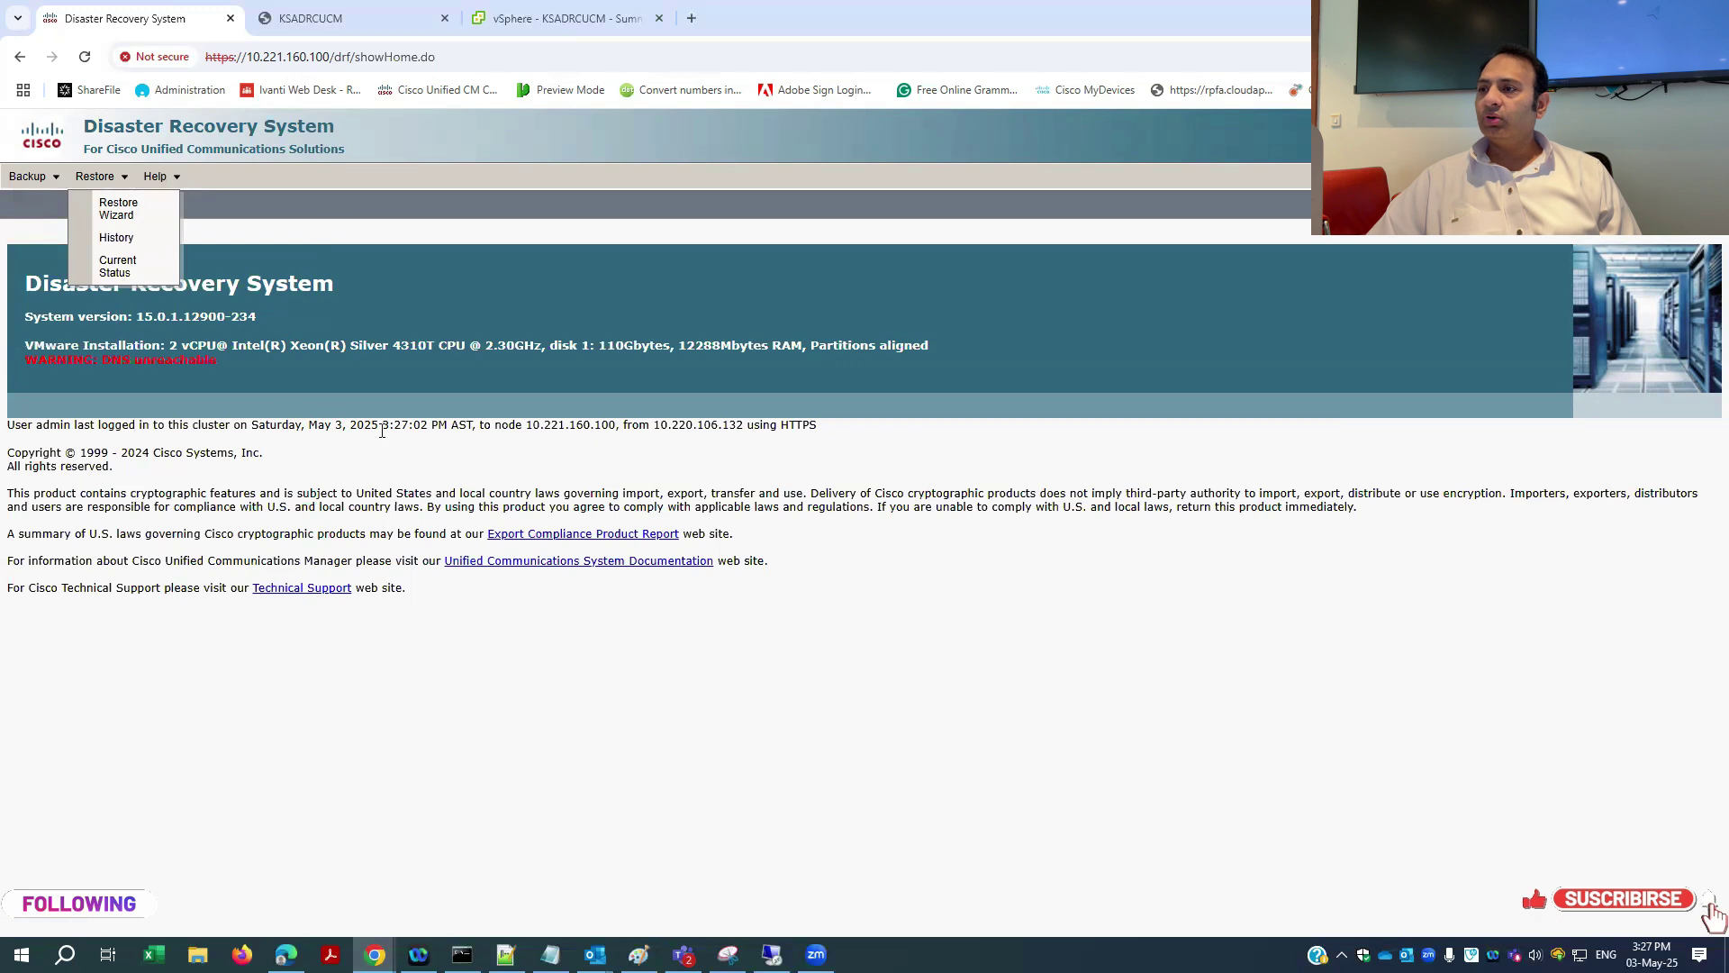
click(28, 176)
click(367, 392)
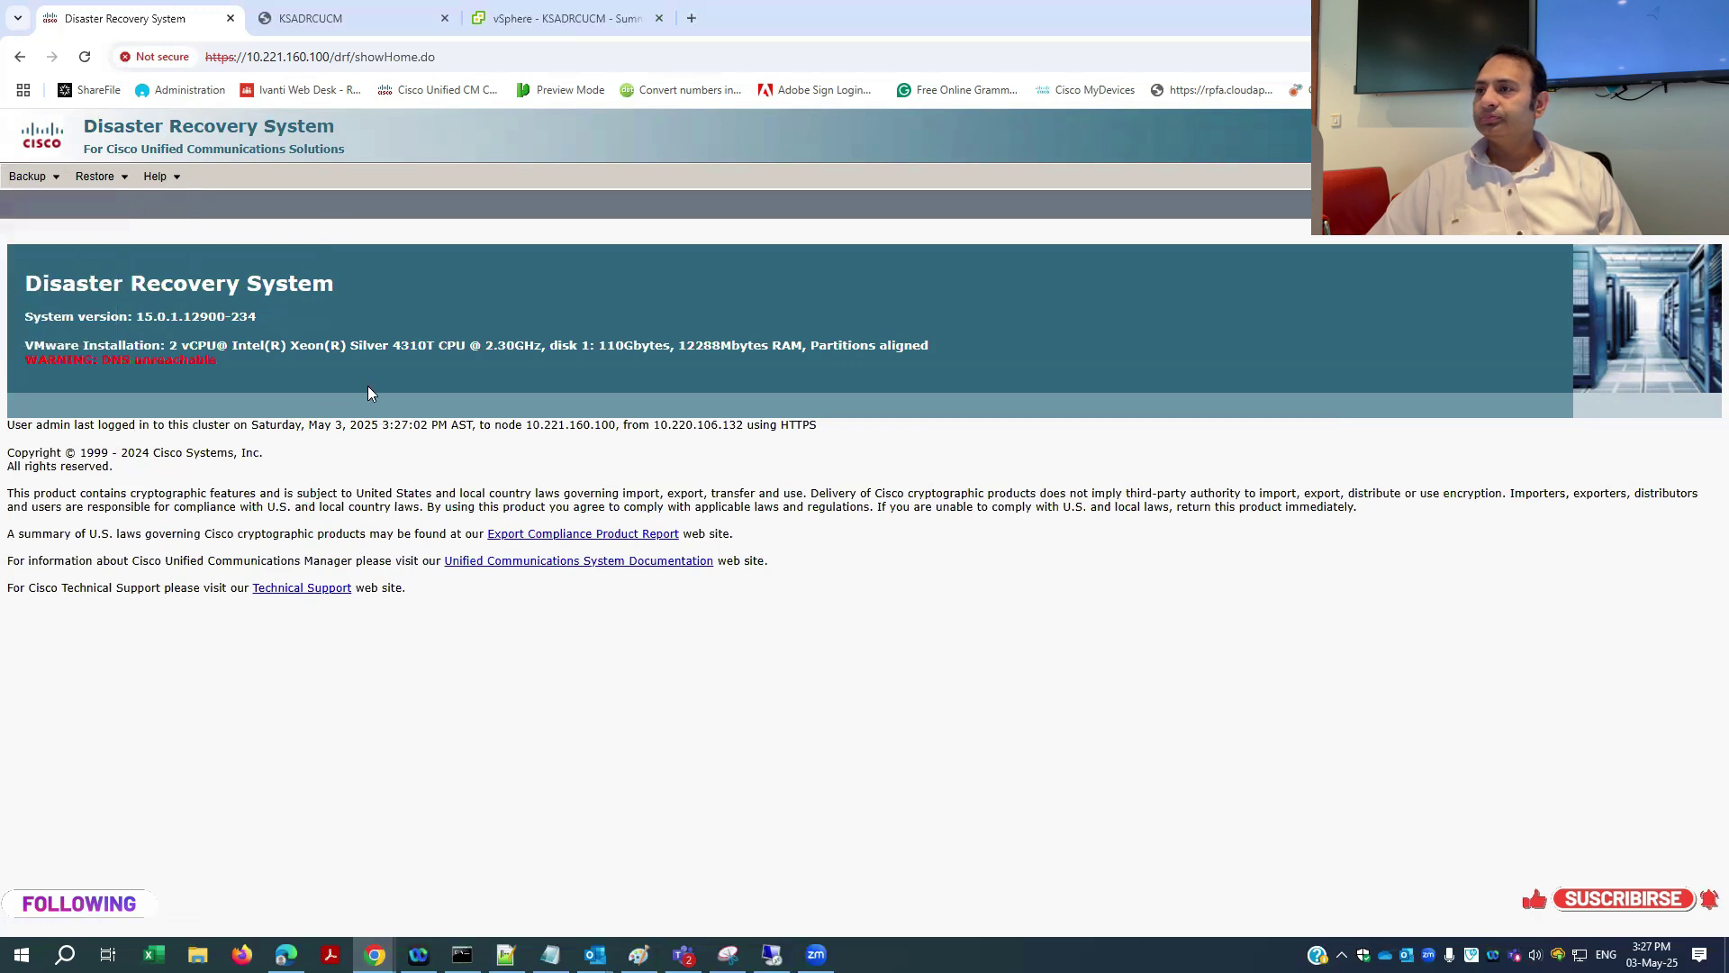
click(315, 18)
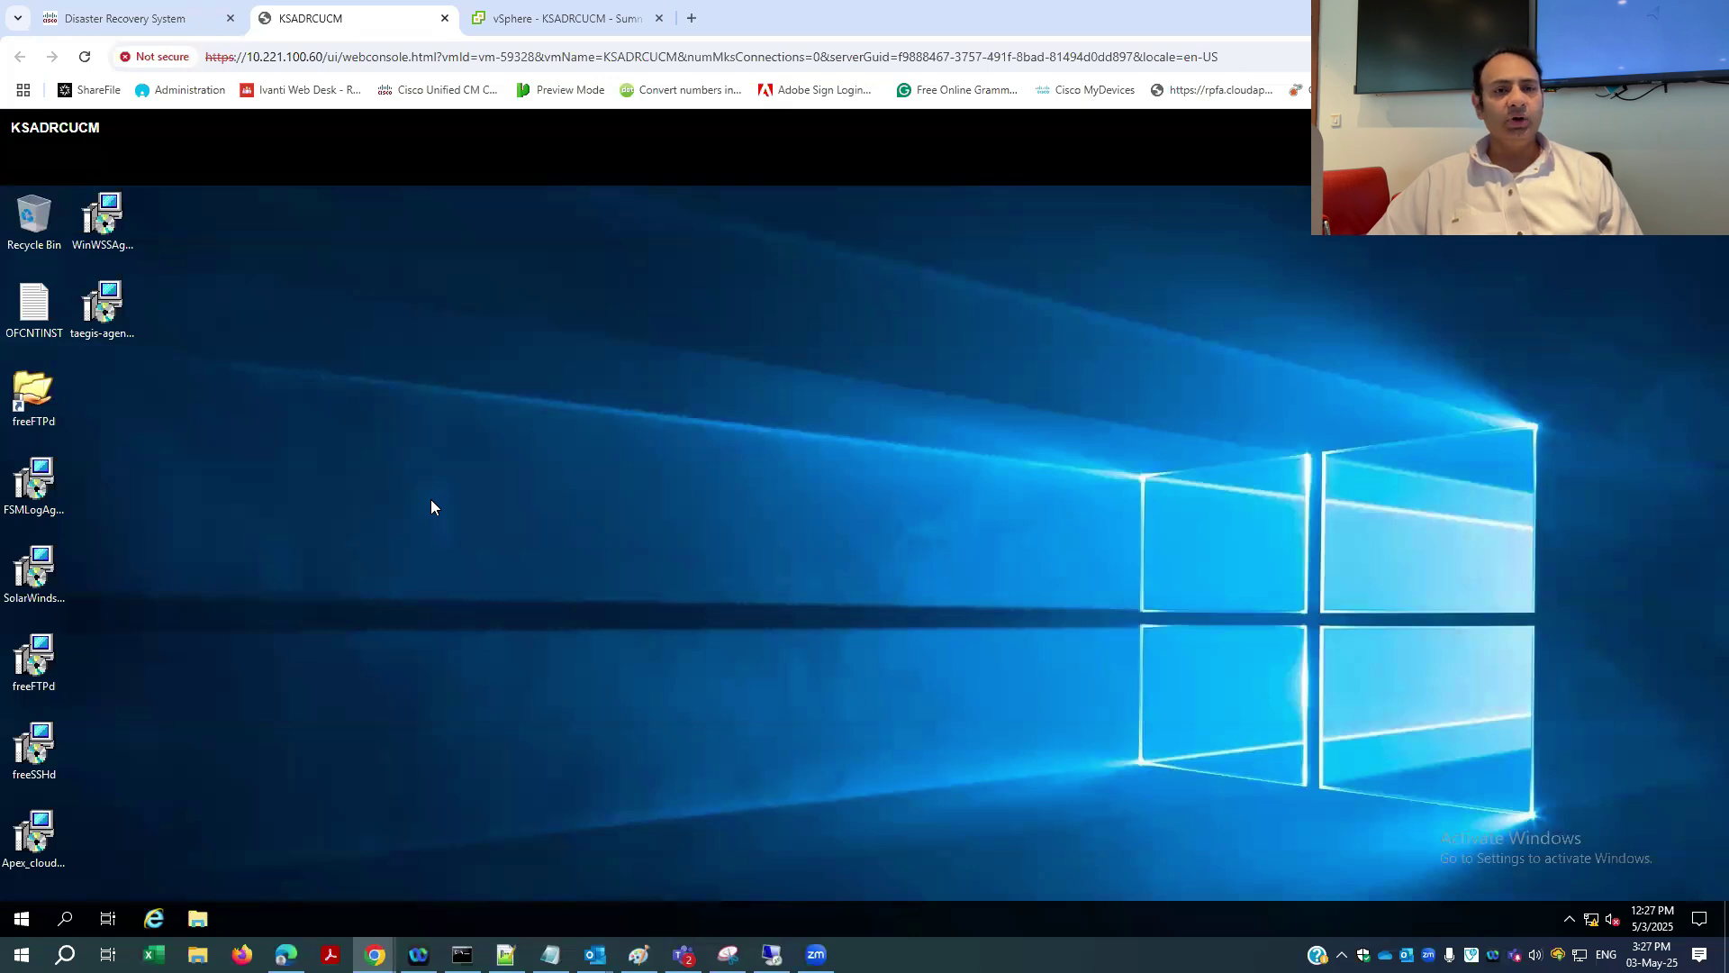
- Install freeFTPd 1.0.13 with default folder, components and shortcuts, running as a system service
click(36, 674)
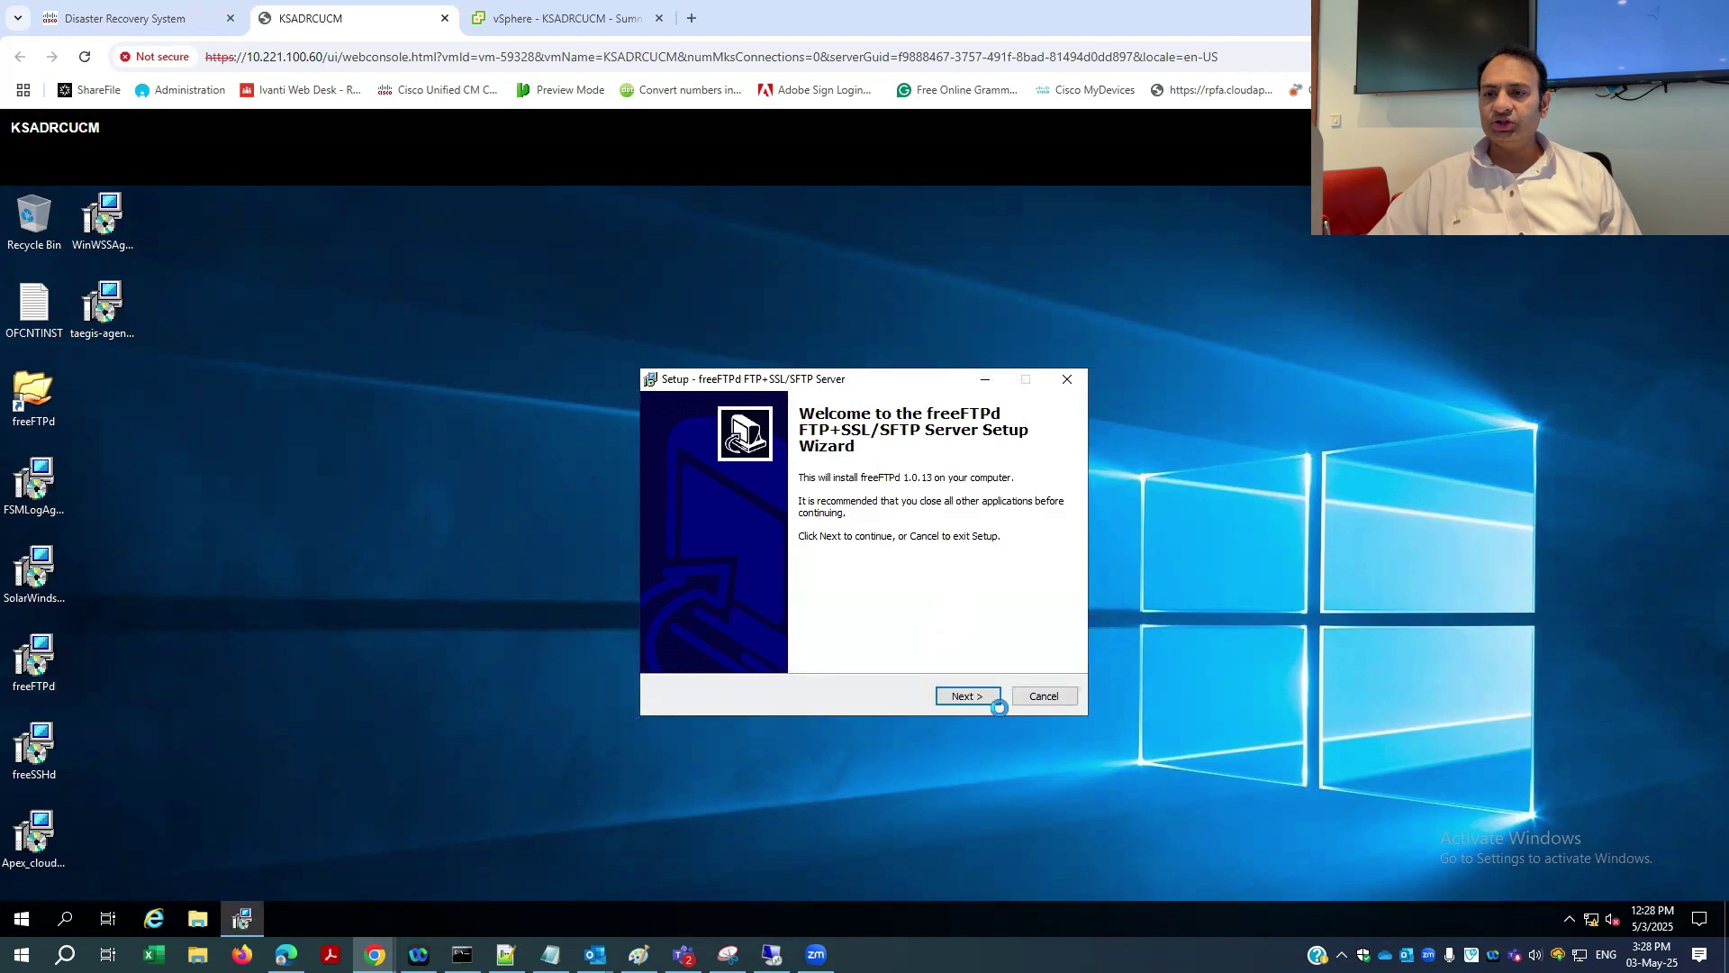
click(981, 702)
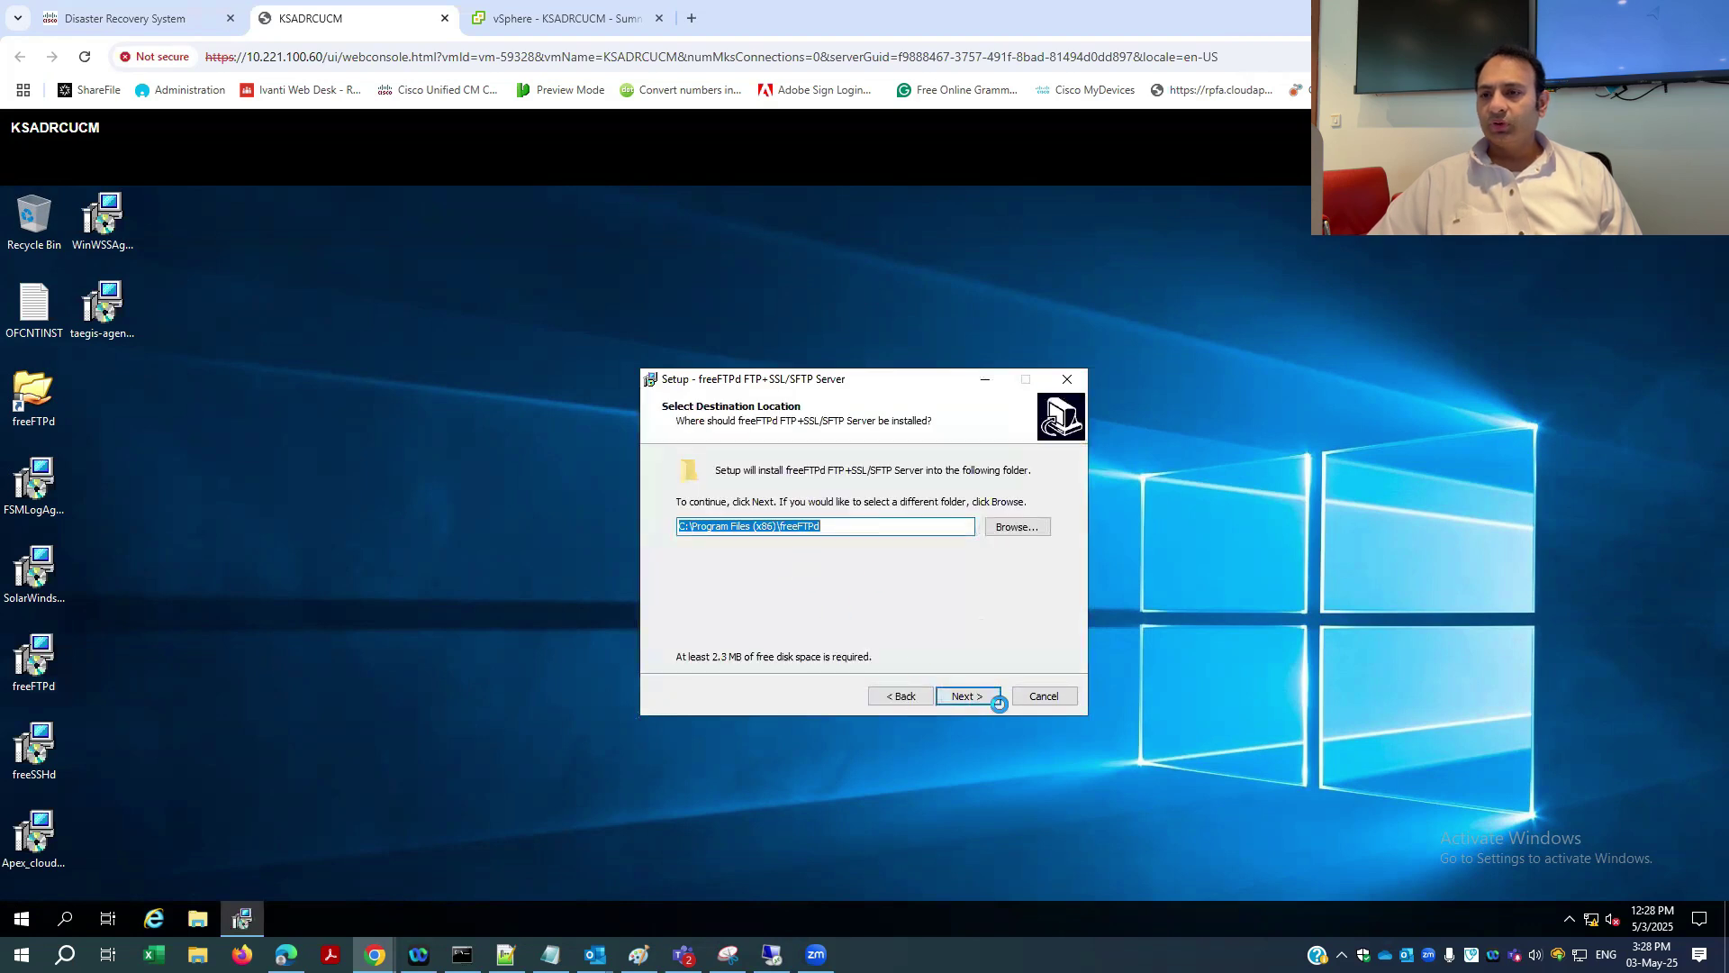
click(977, 698)
click(976, 697)
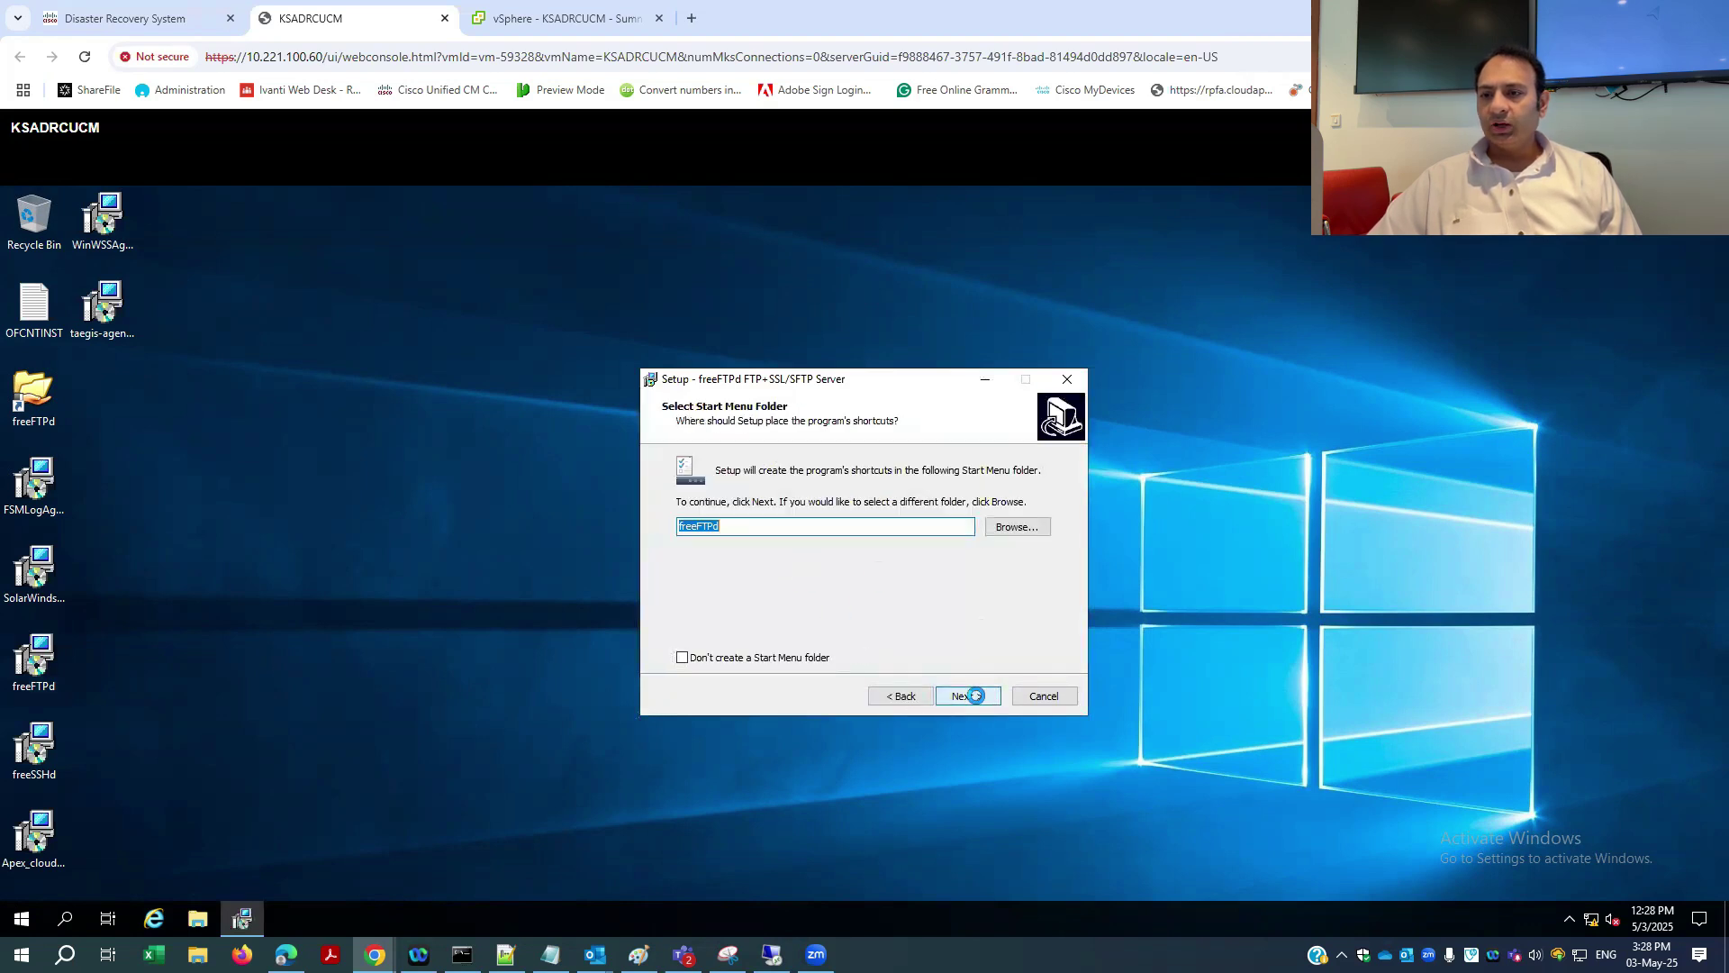
click(976, 696)
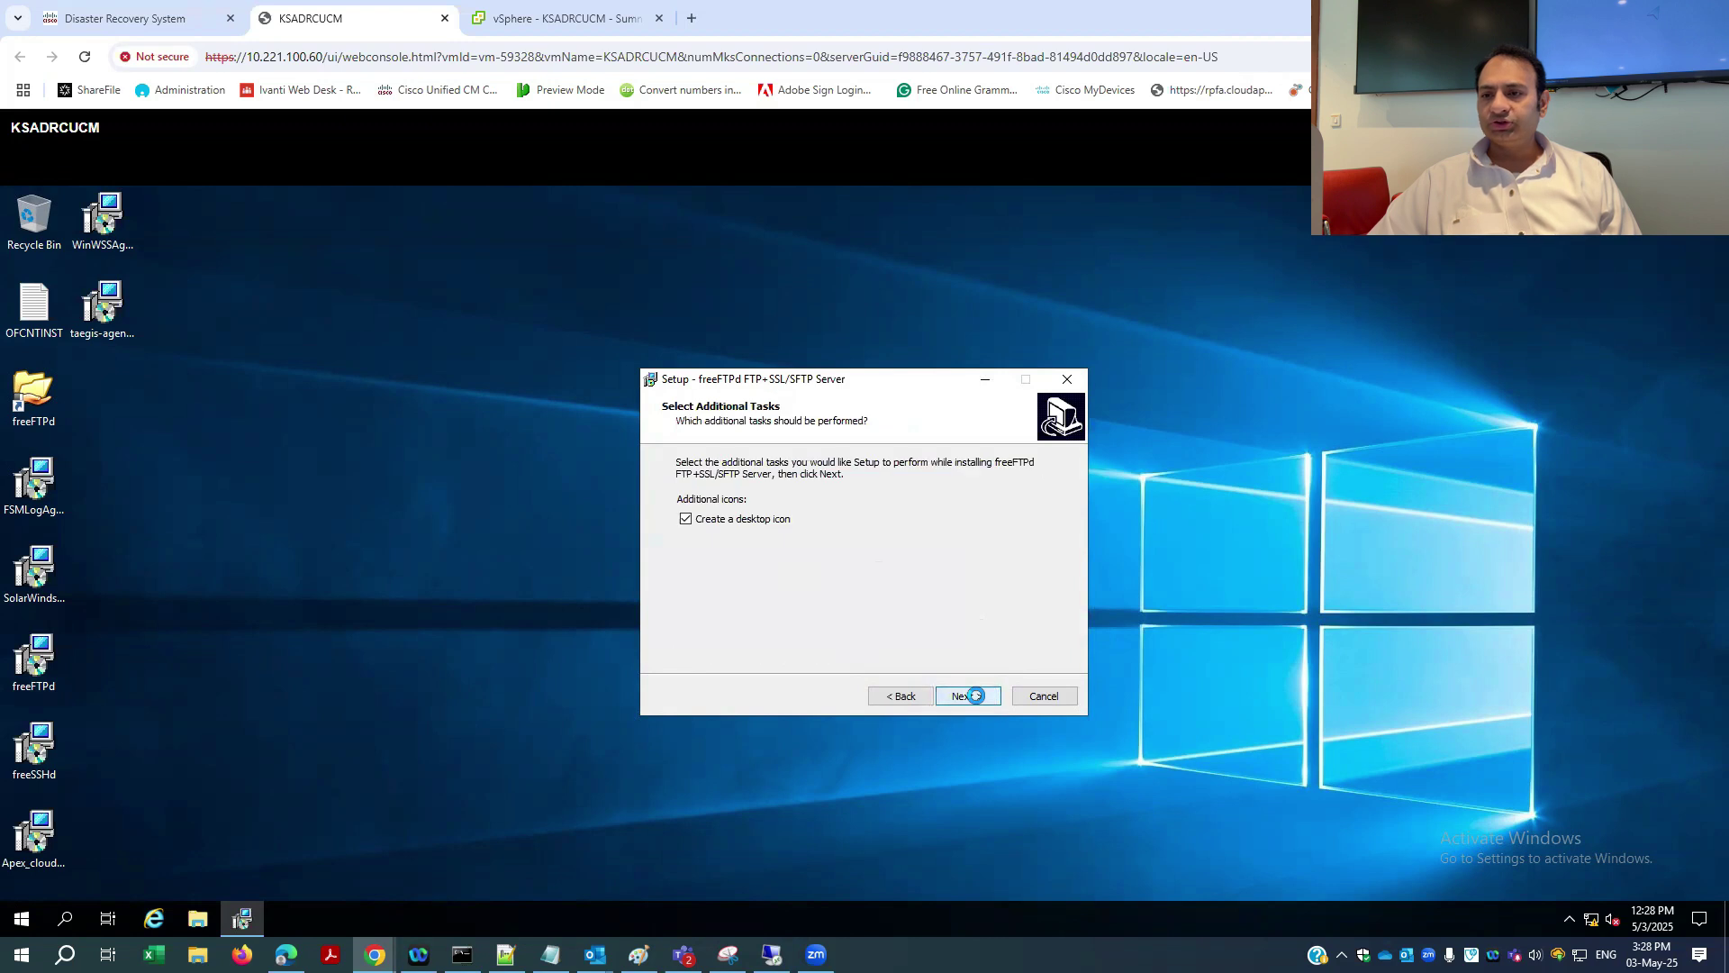
click(975, 696)
click(976, 696)
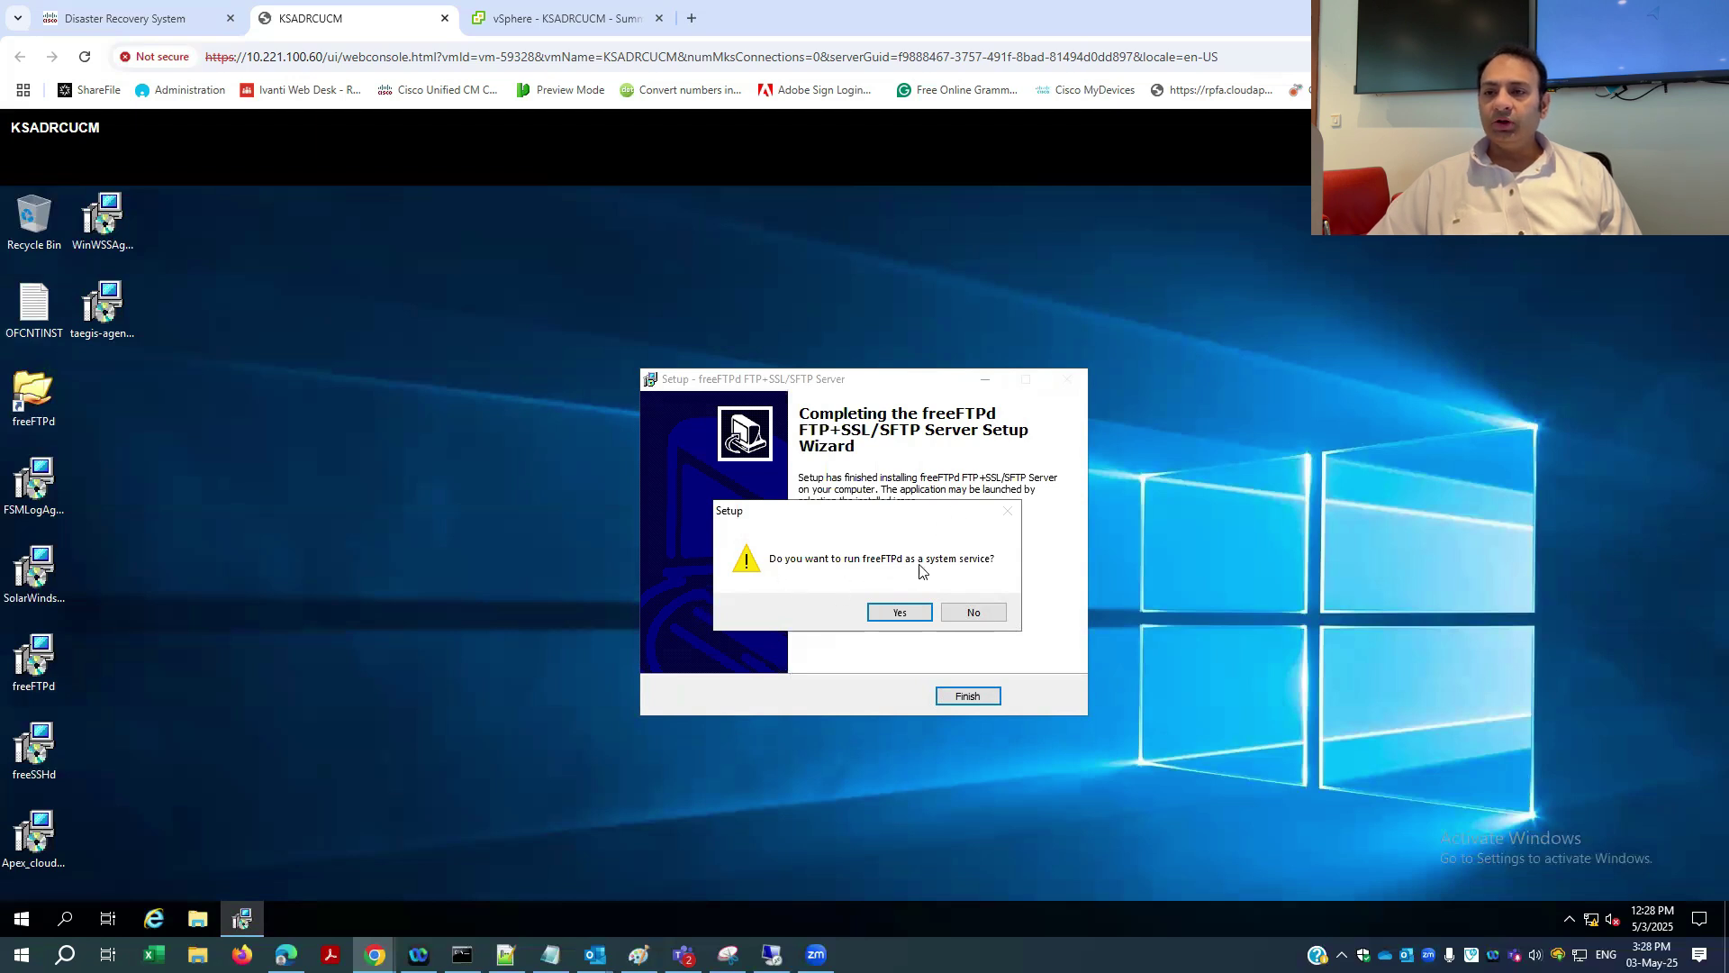
click(901, 612)
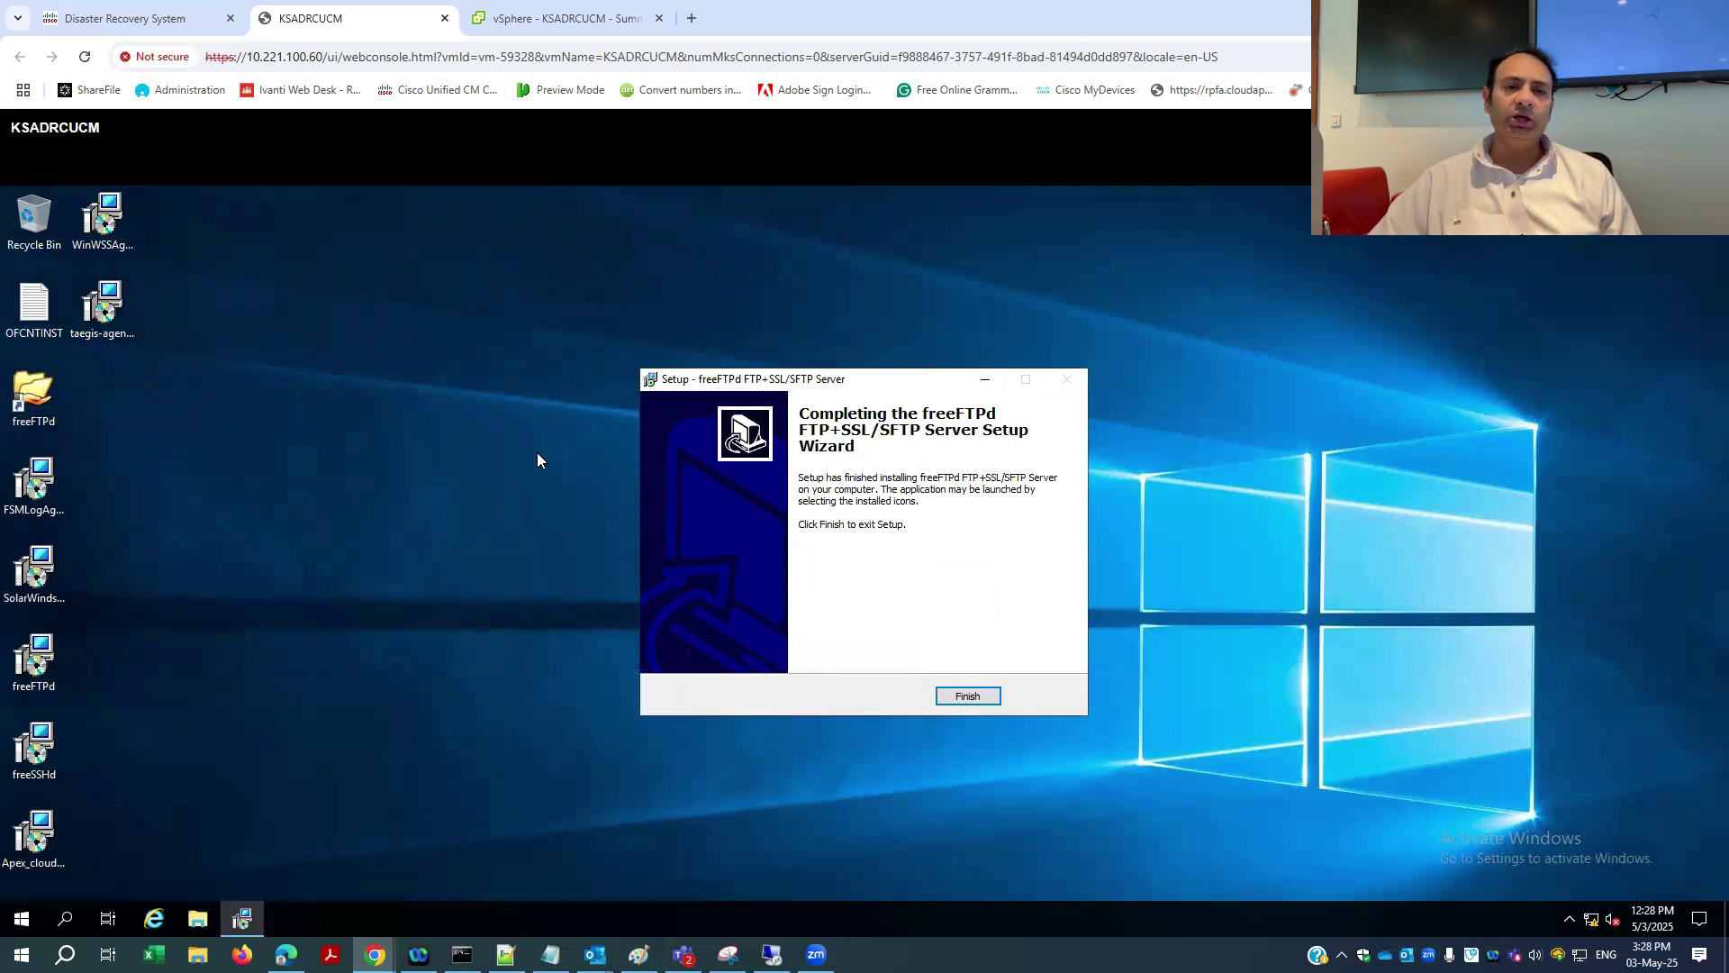
- Close the finished installer and open freeFTPd's settings from the notification area
click(966, 695)
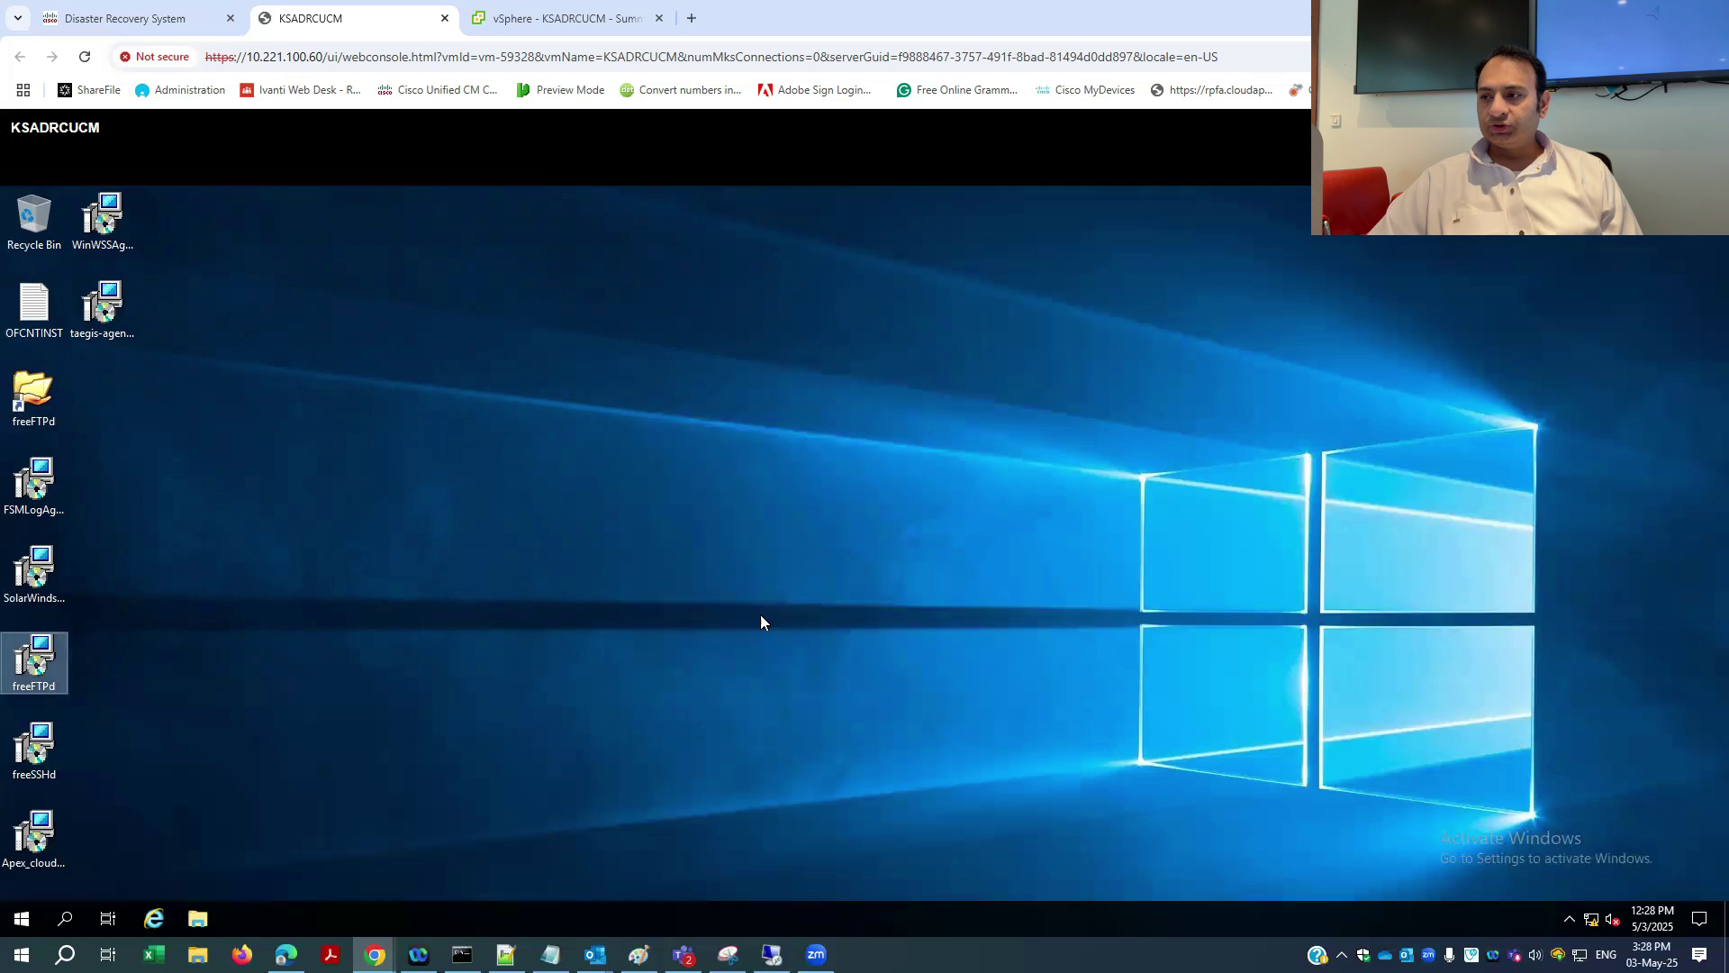
click(1569, 919)
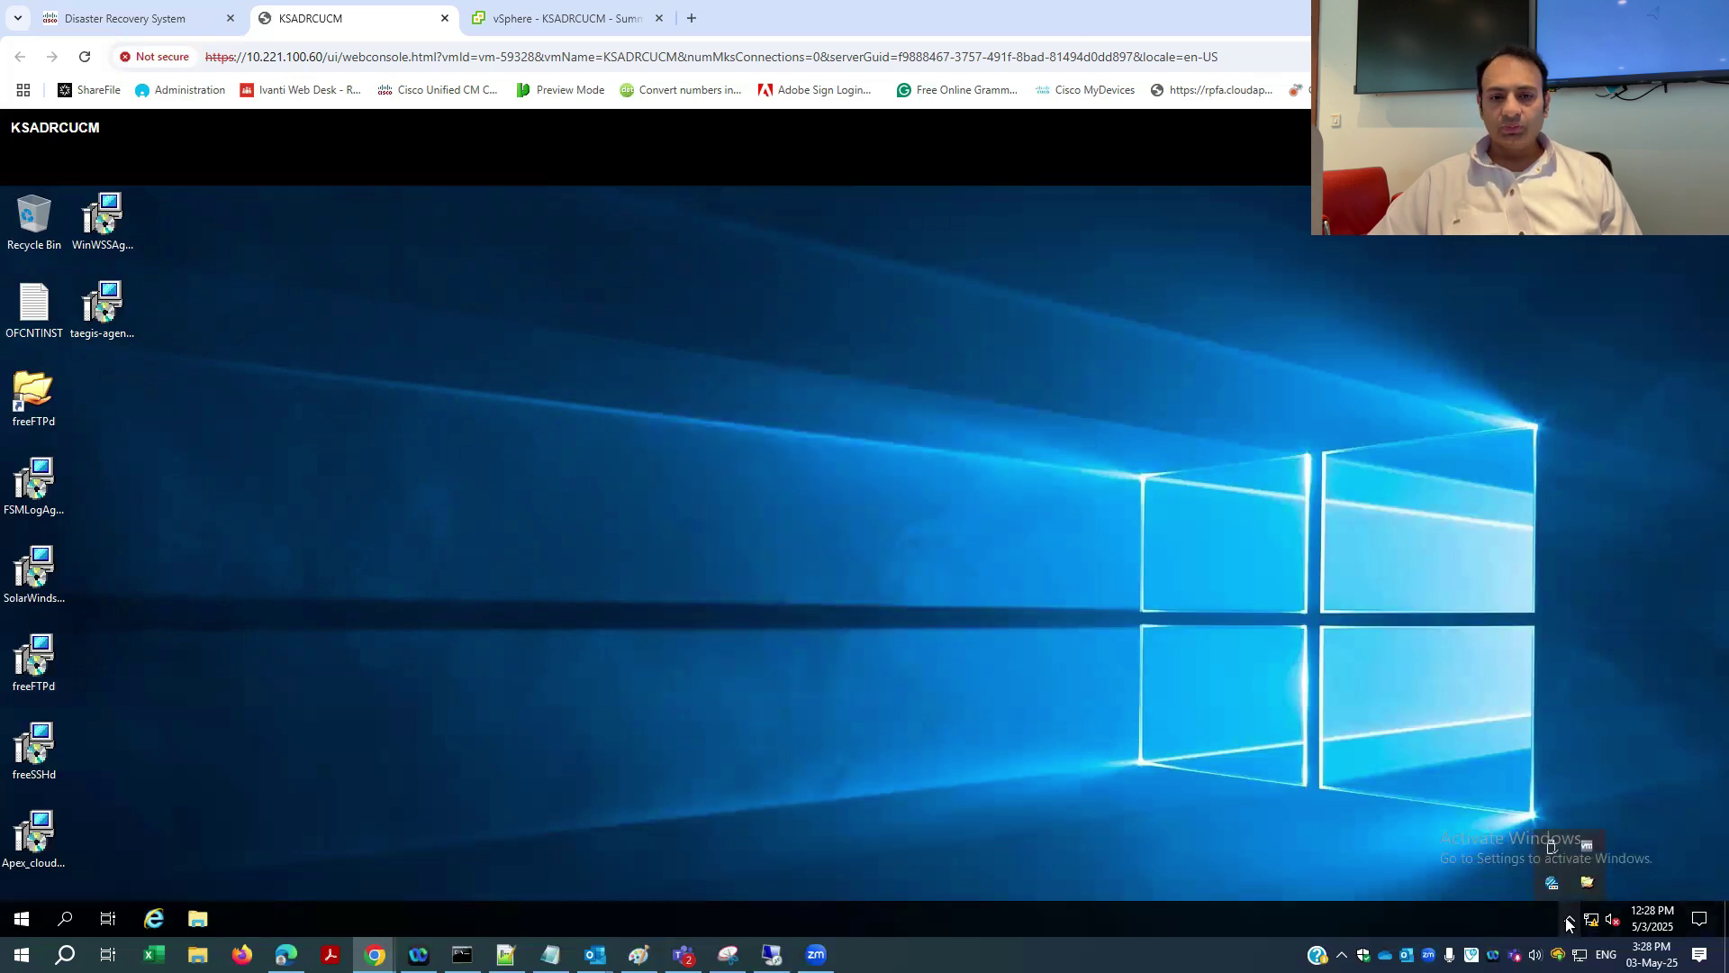
double_click(1590, 886)
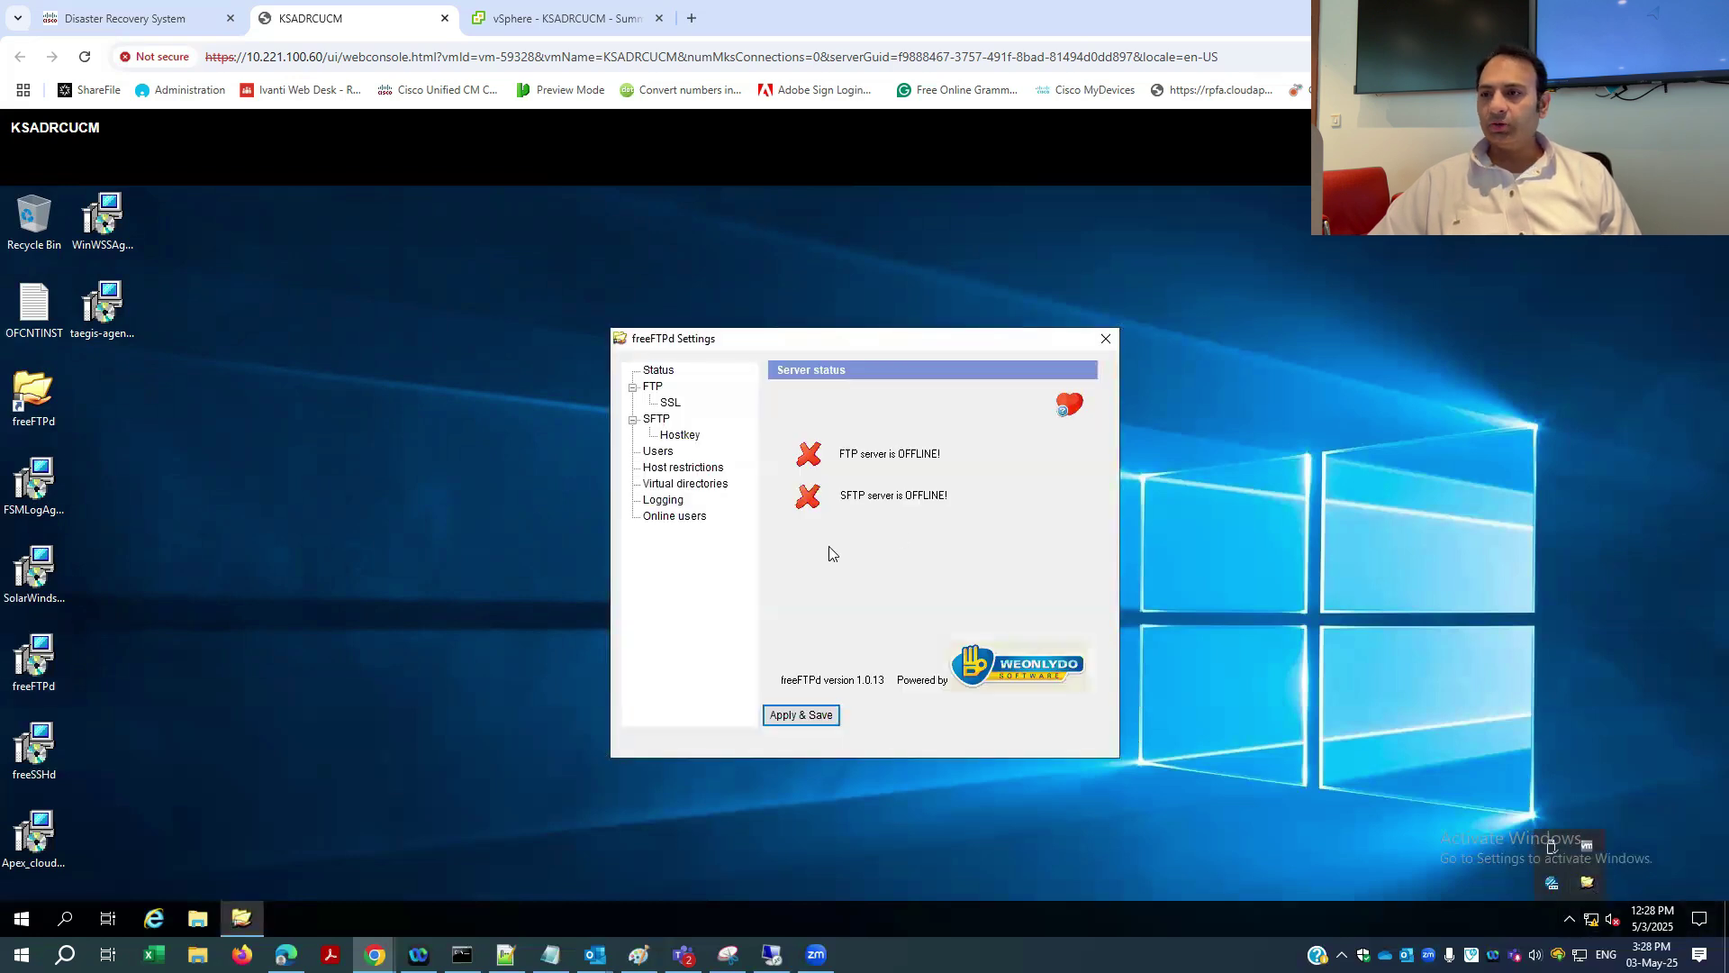
- Start the SFTP server with root directory D:\CUCM and check its user list
click(657, 420)
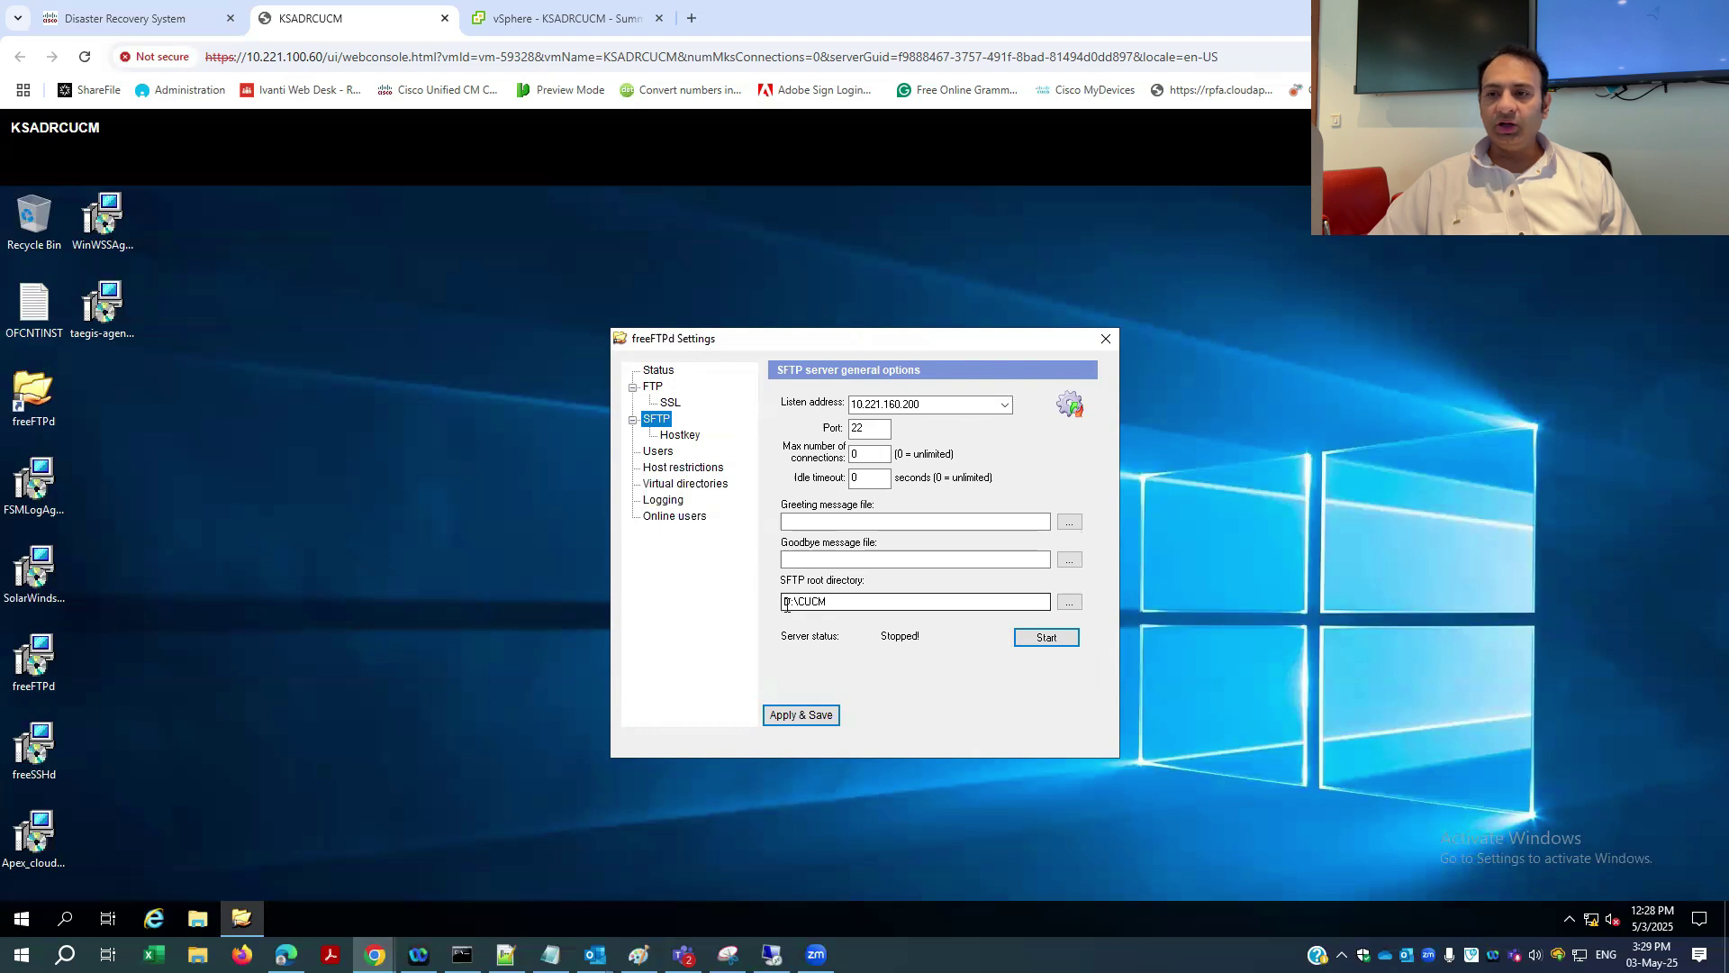
click(827, 602)
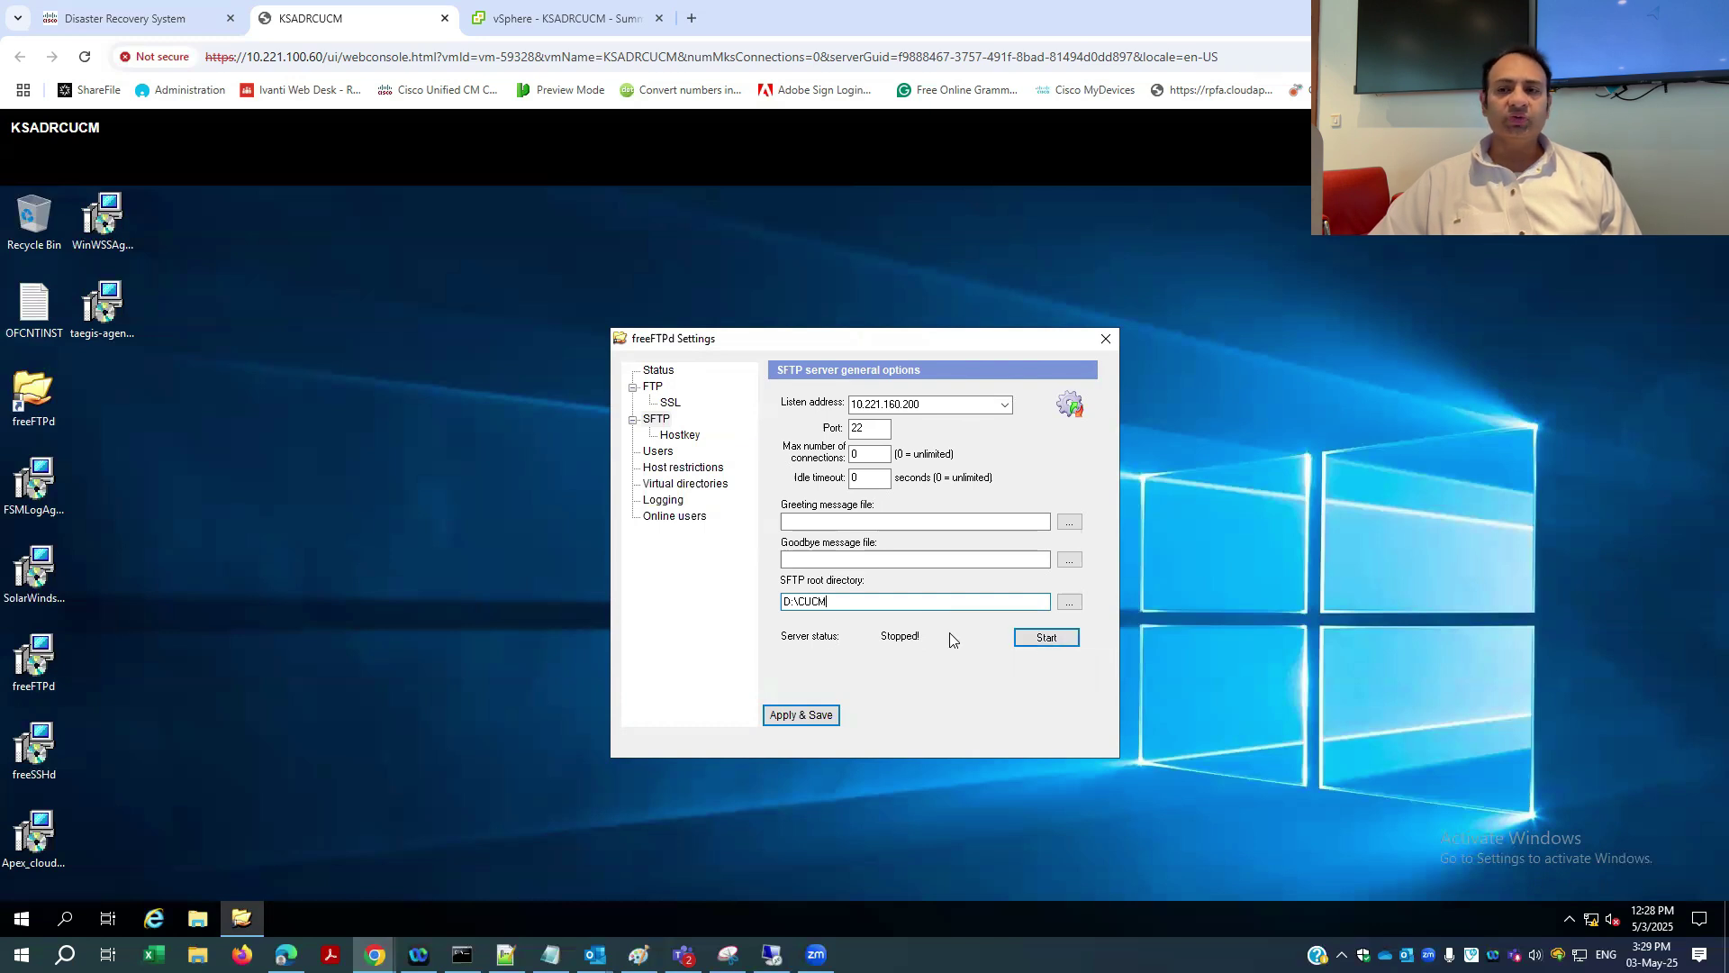
click(1047, 637)
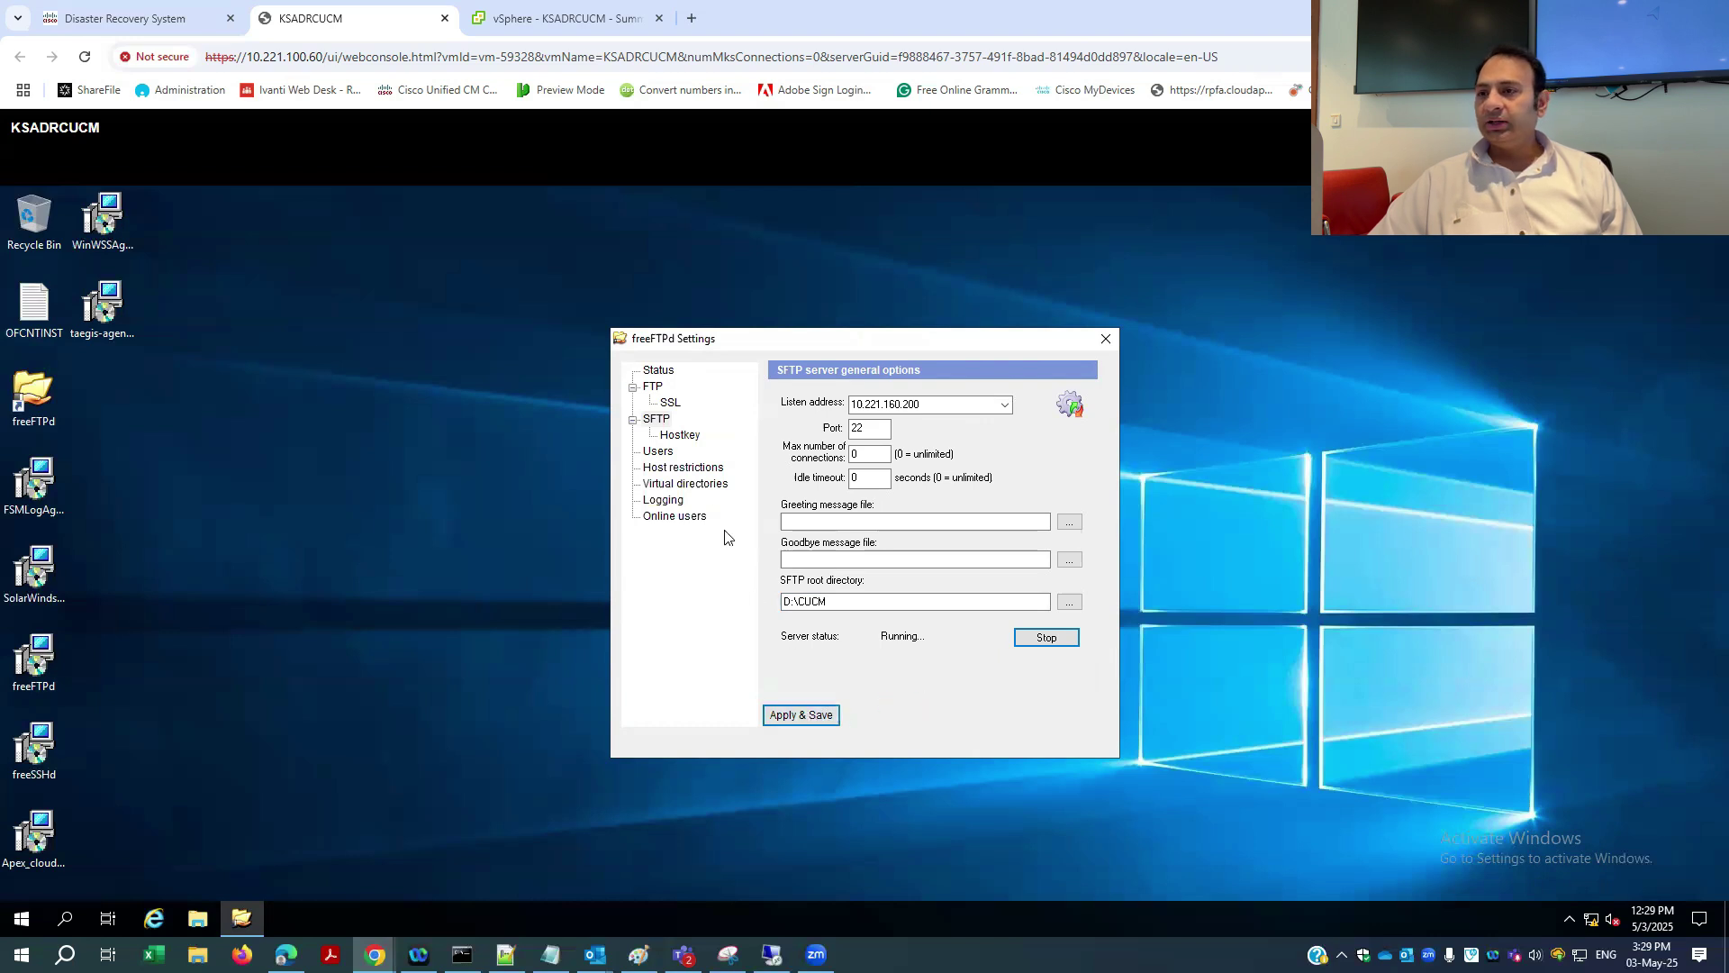
click(659, 452)
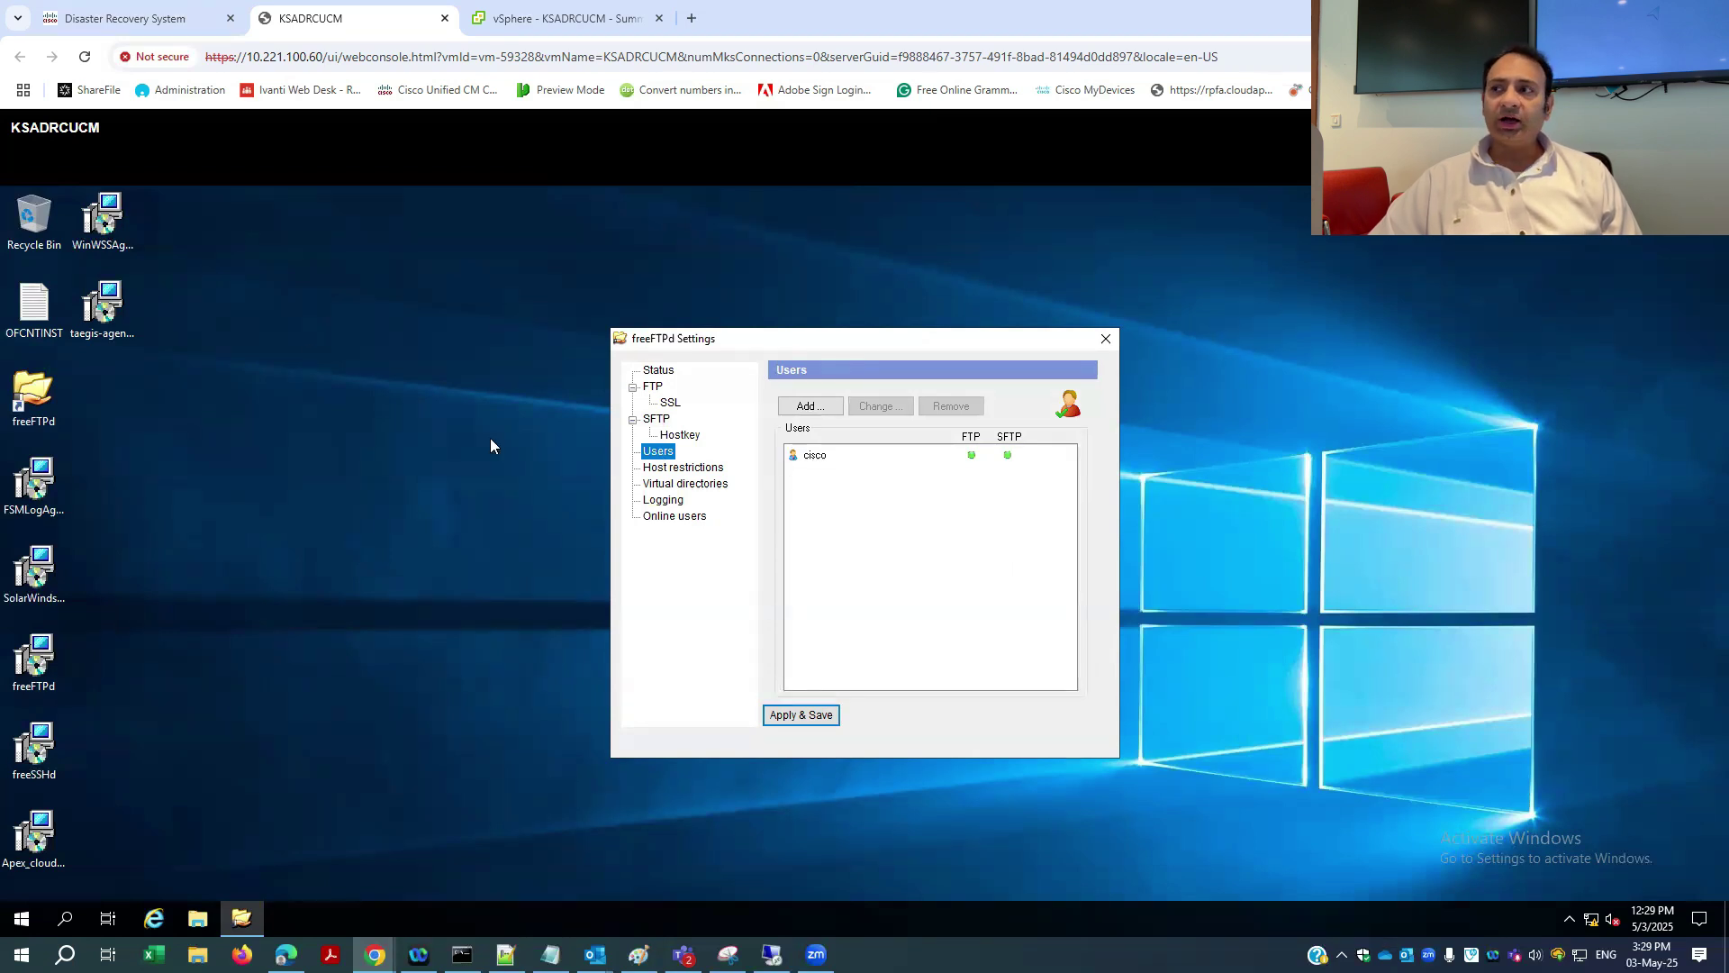
click(99, 11)
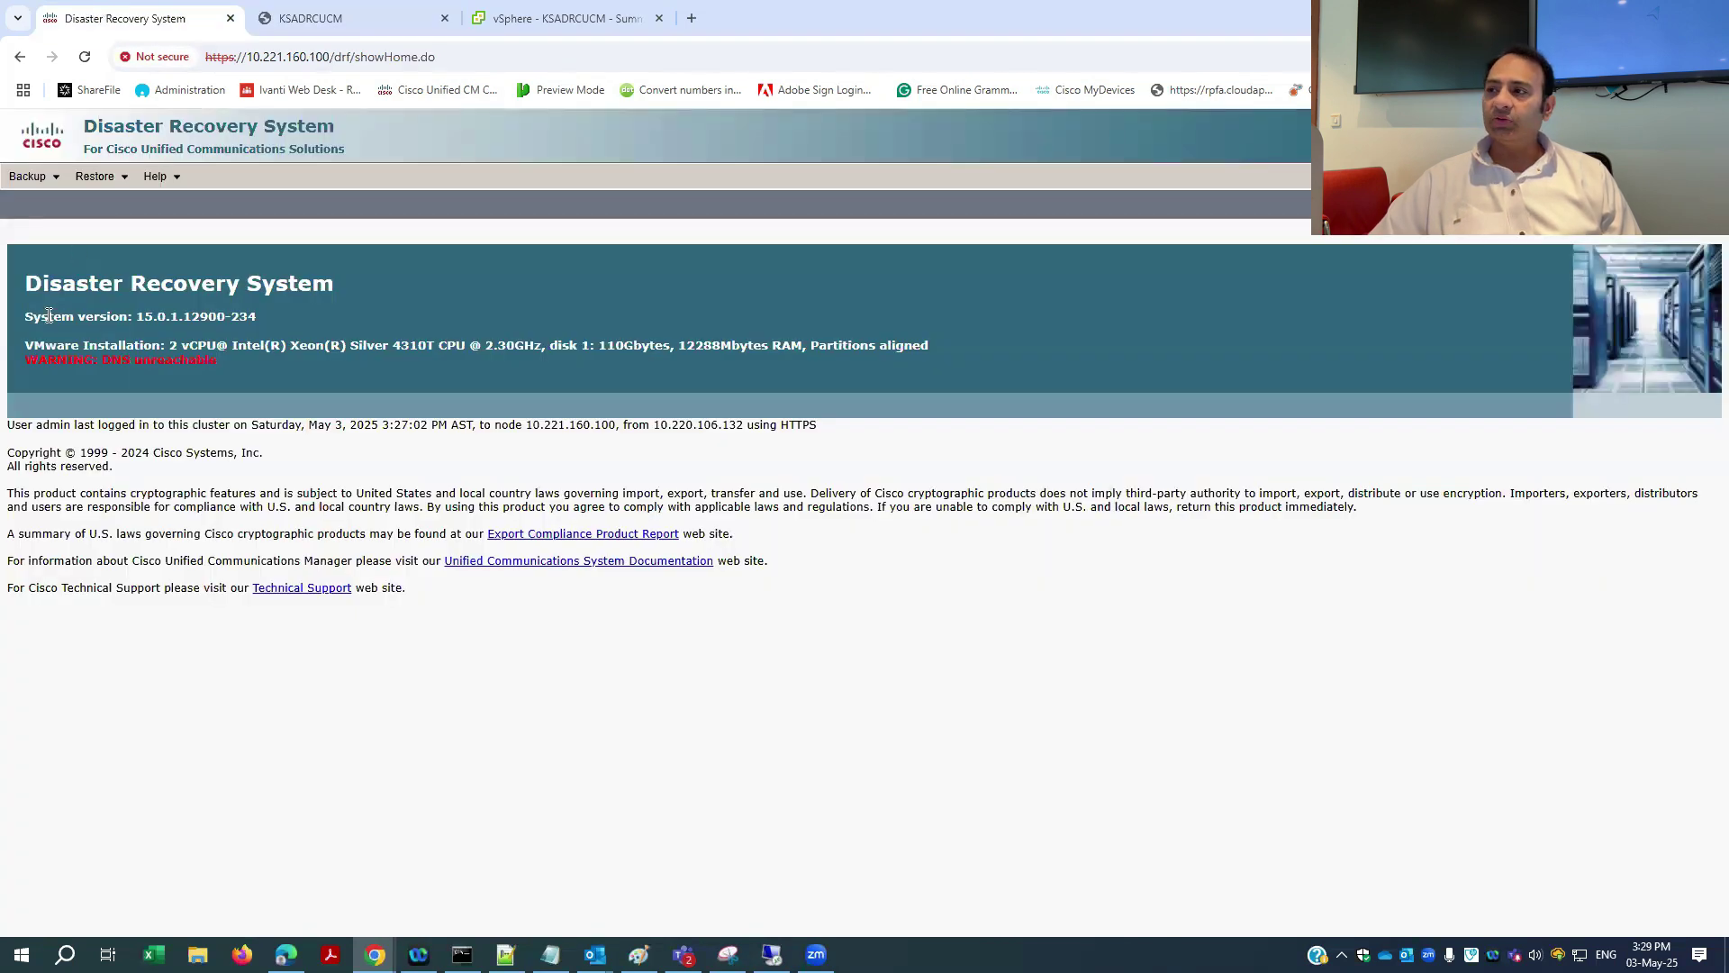
- Add a new backup device named CUCM_Backup
mouse_move(32, 176)
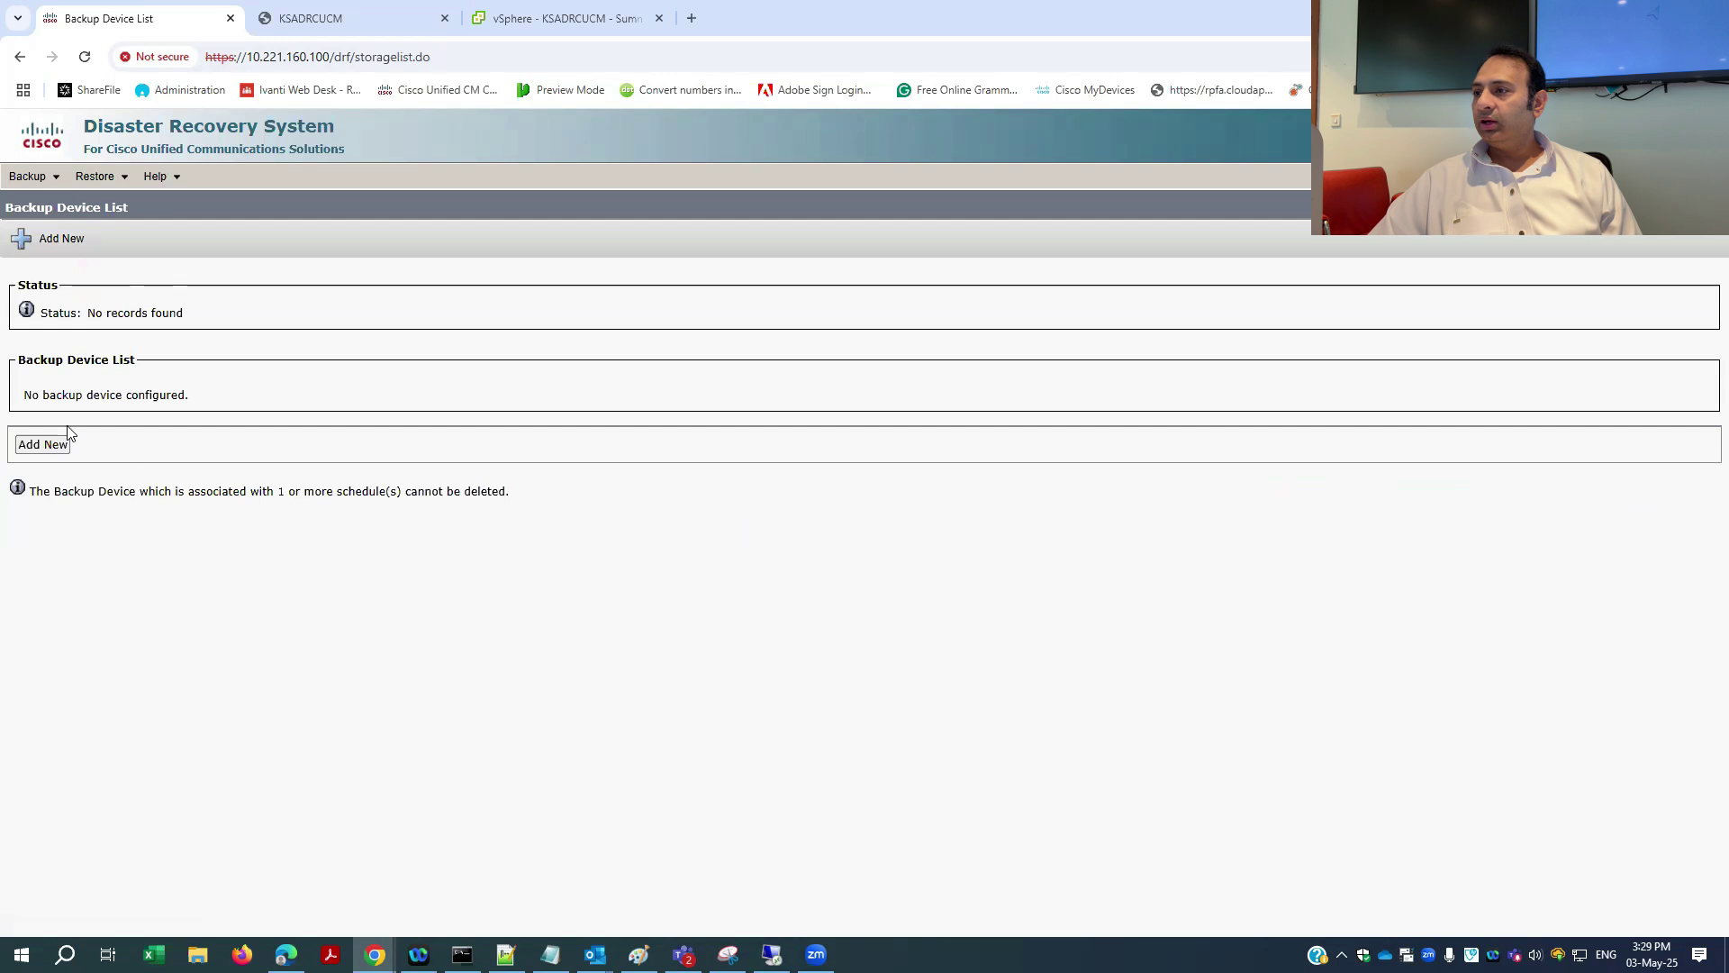
click(42, 445)
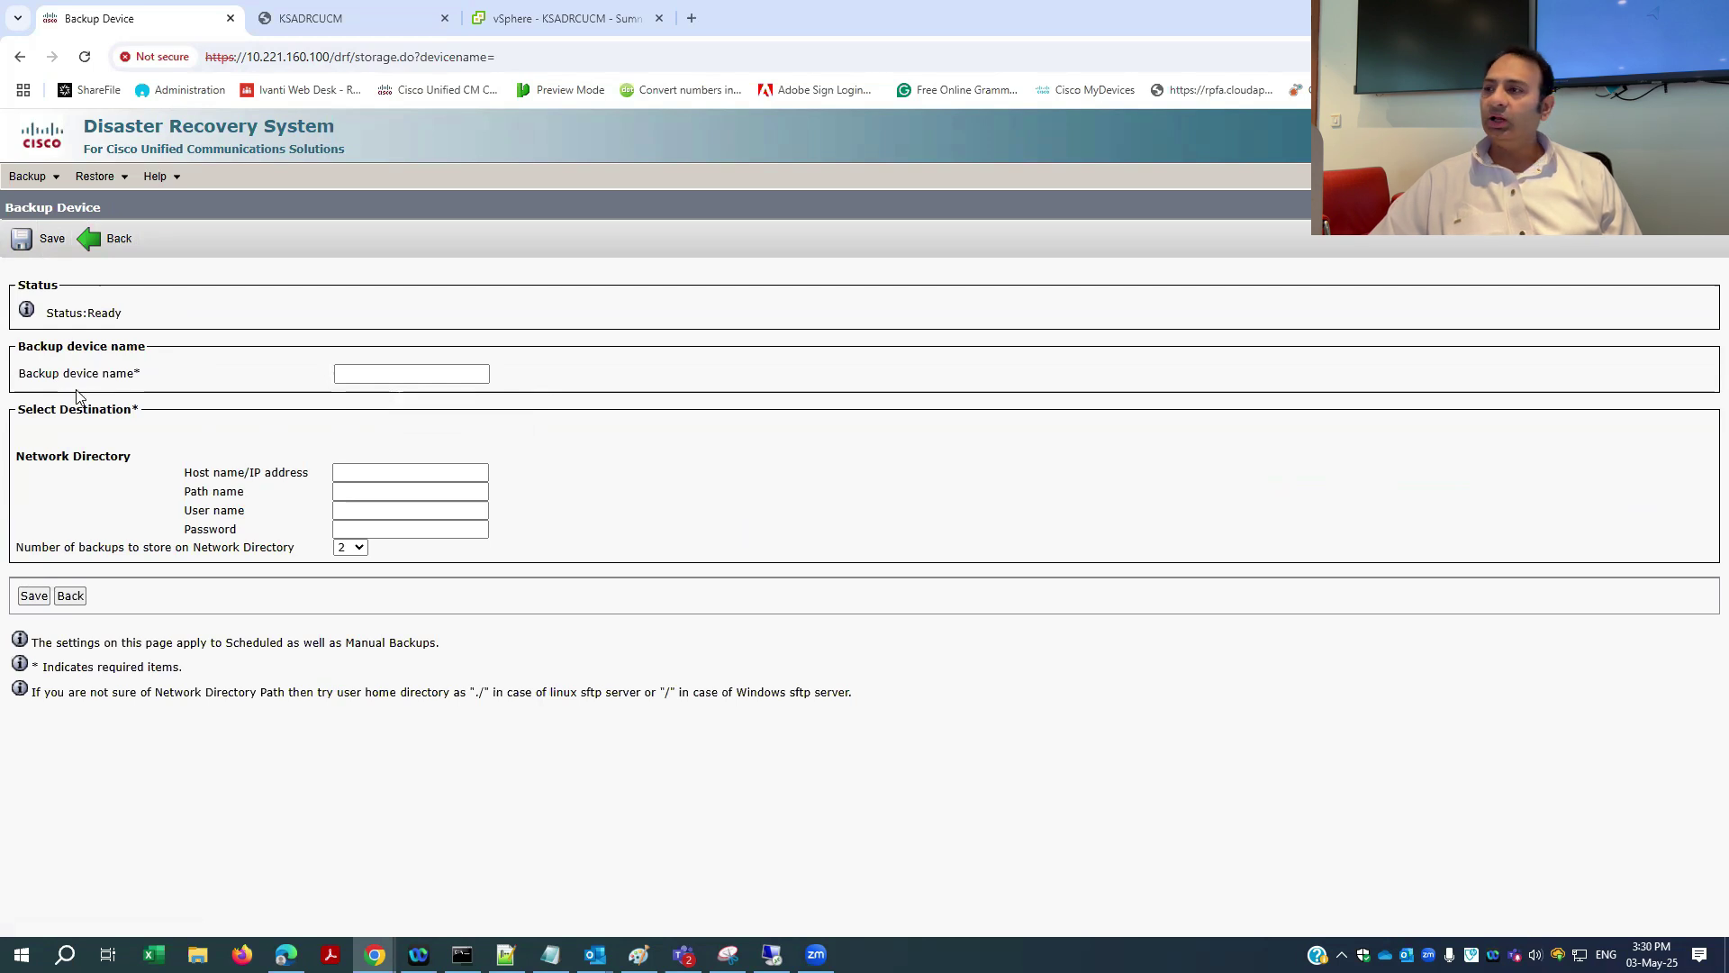
click(378, 374)
click(446, 407)
key(BackSpace)
key(BackSpace)
key(BackSpace)
key(BackSpace)
key(BackSpace)
key(BackSpace)
key(BackSpace)
key(BackSpace)
key(BackSpace)
key(BackSpace)
key(BackSpace)
text(CUC)
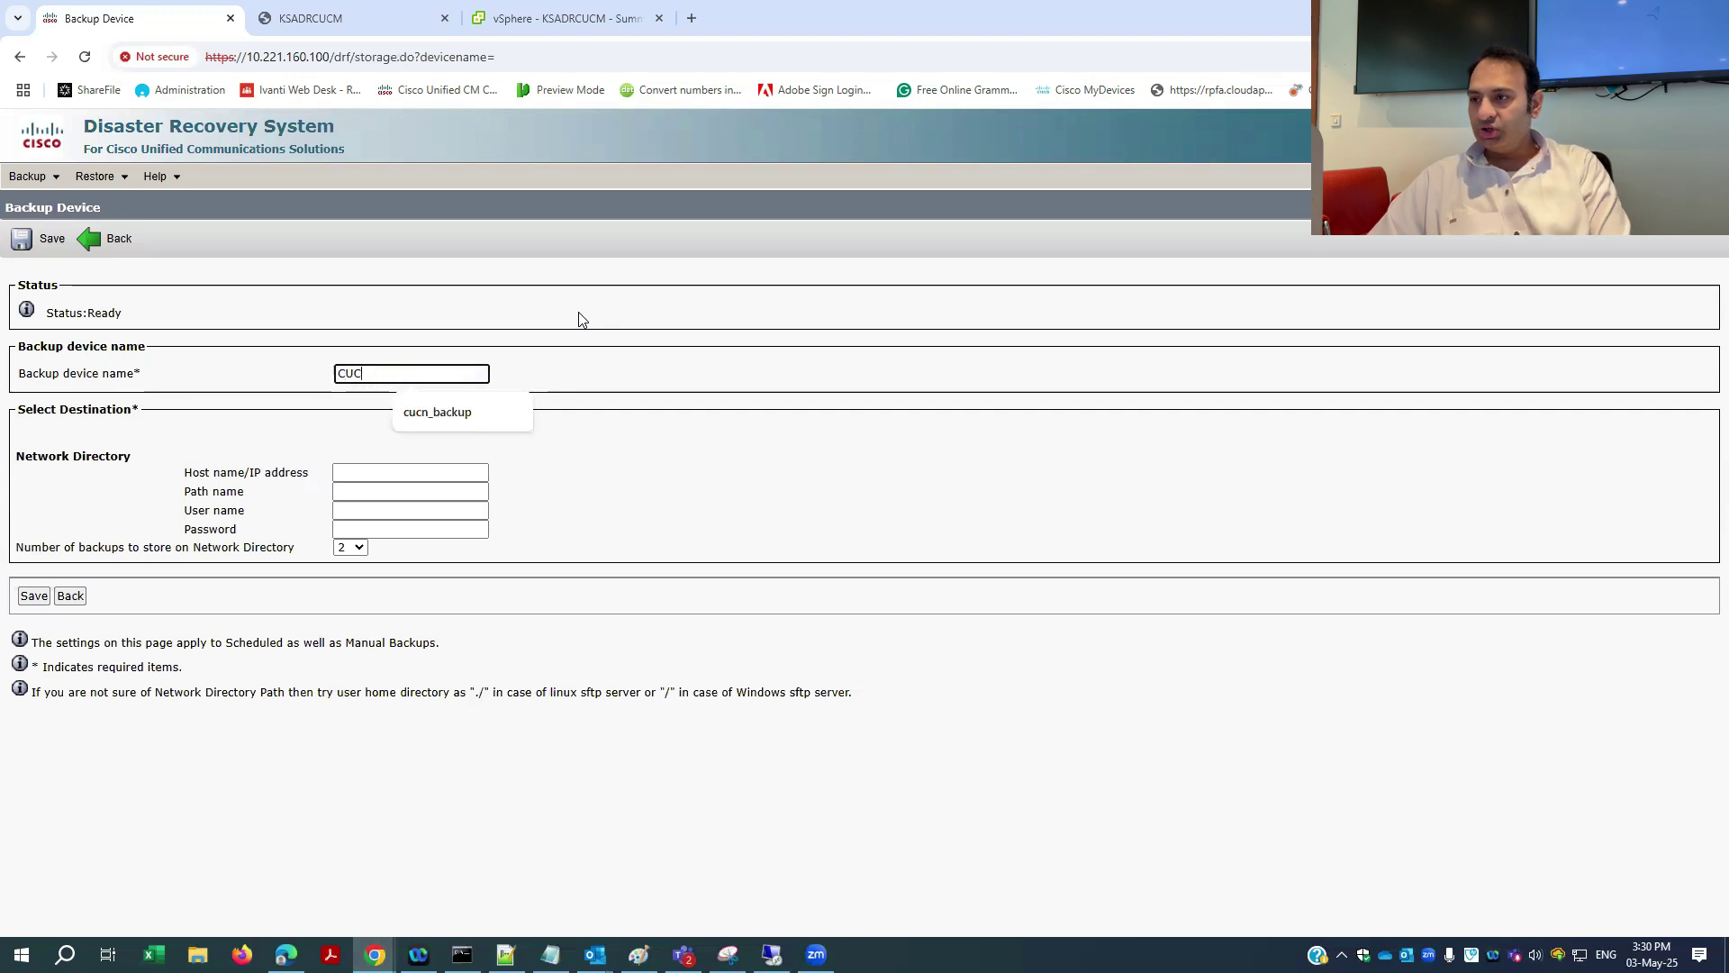
text(M_Ba)
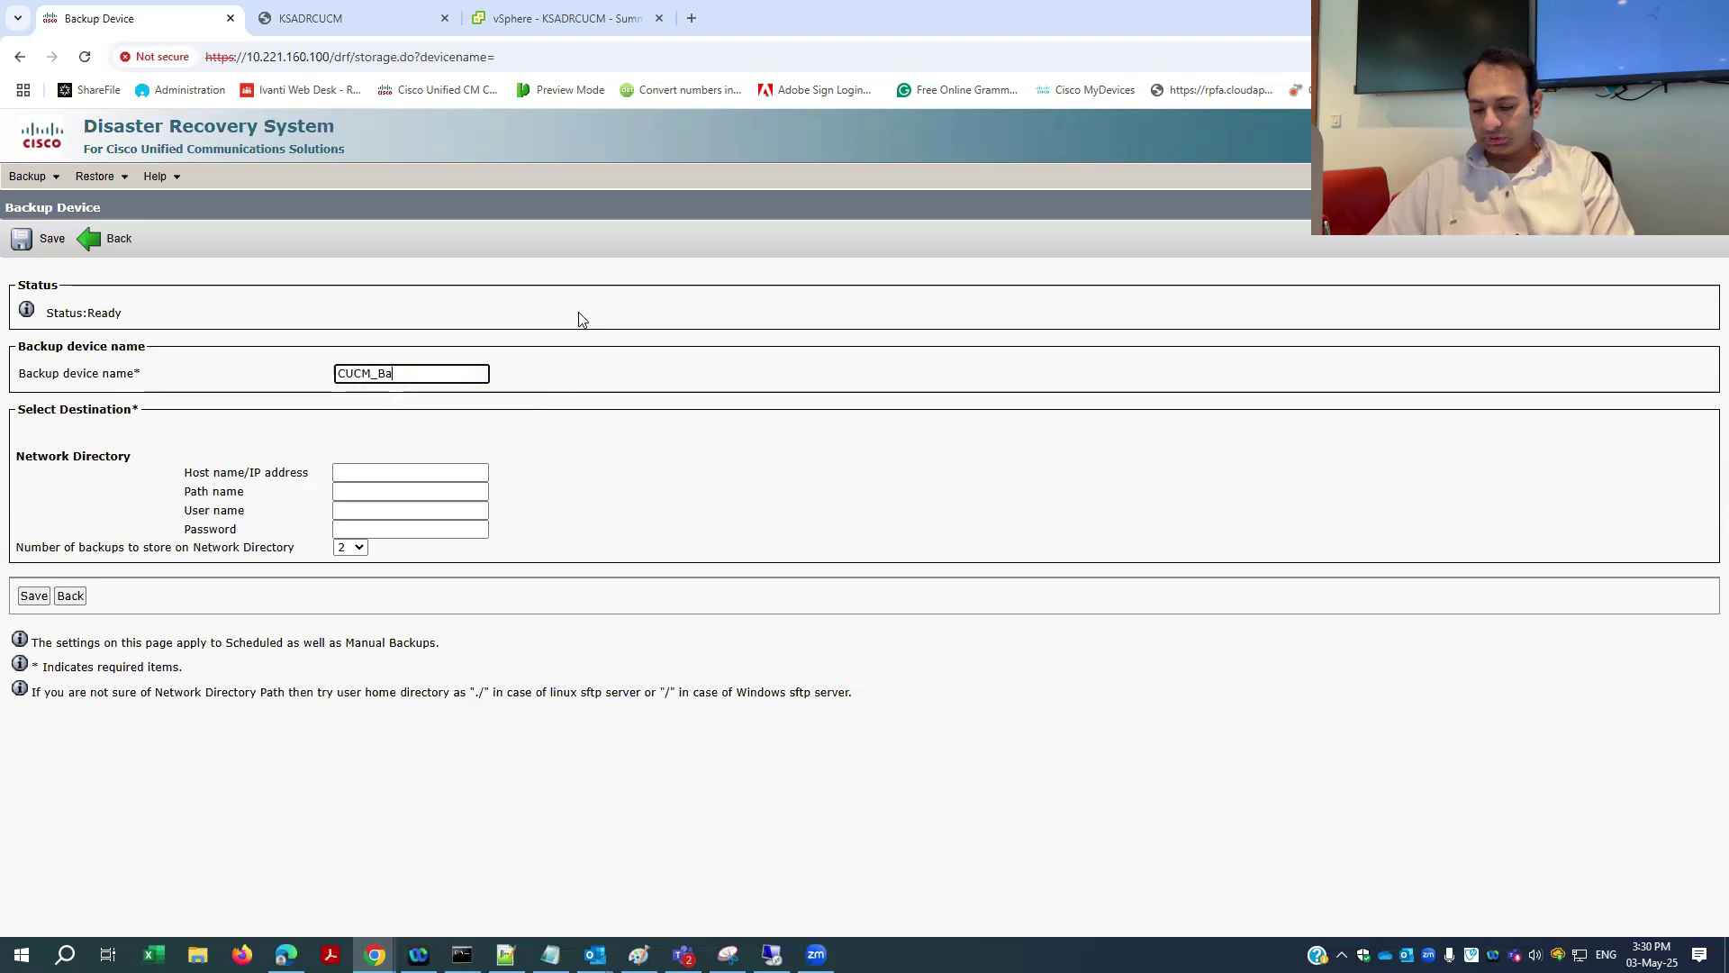
text(ckup)
click(767, 339)
- Set the device's host to 10.221.160.200 and path name to /
click(479, 472)
click(468, 510)
click(459, 493)
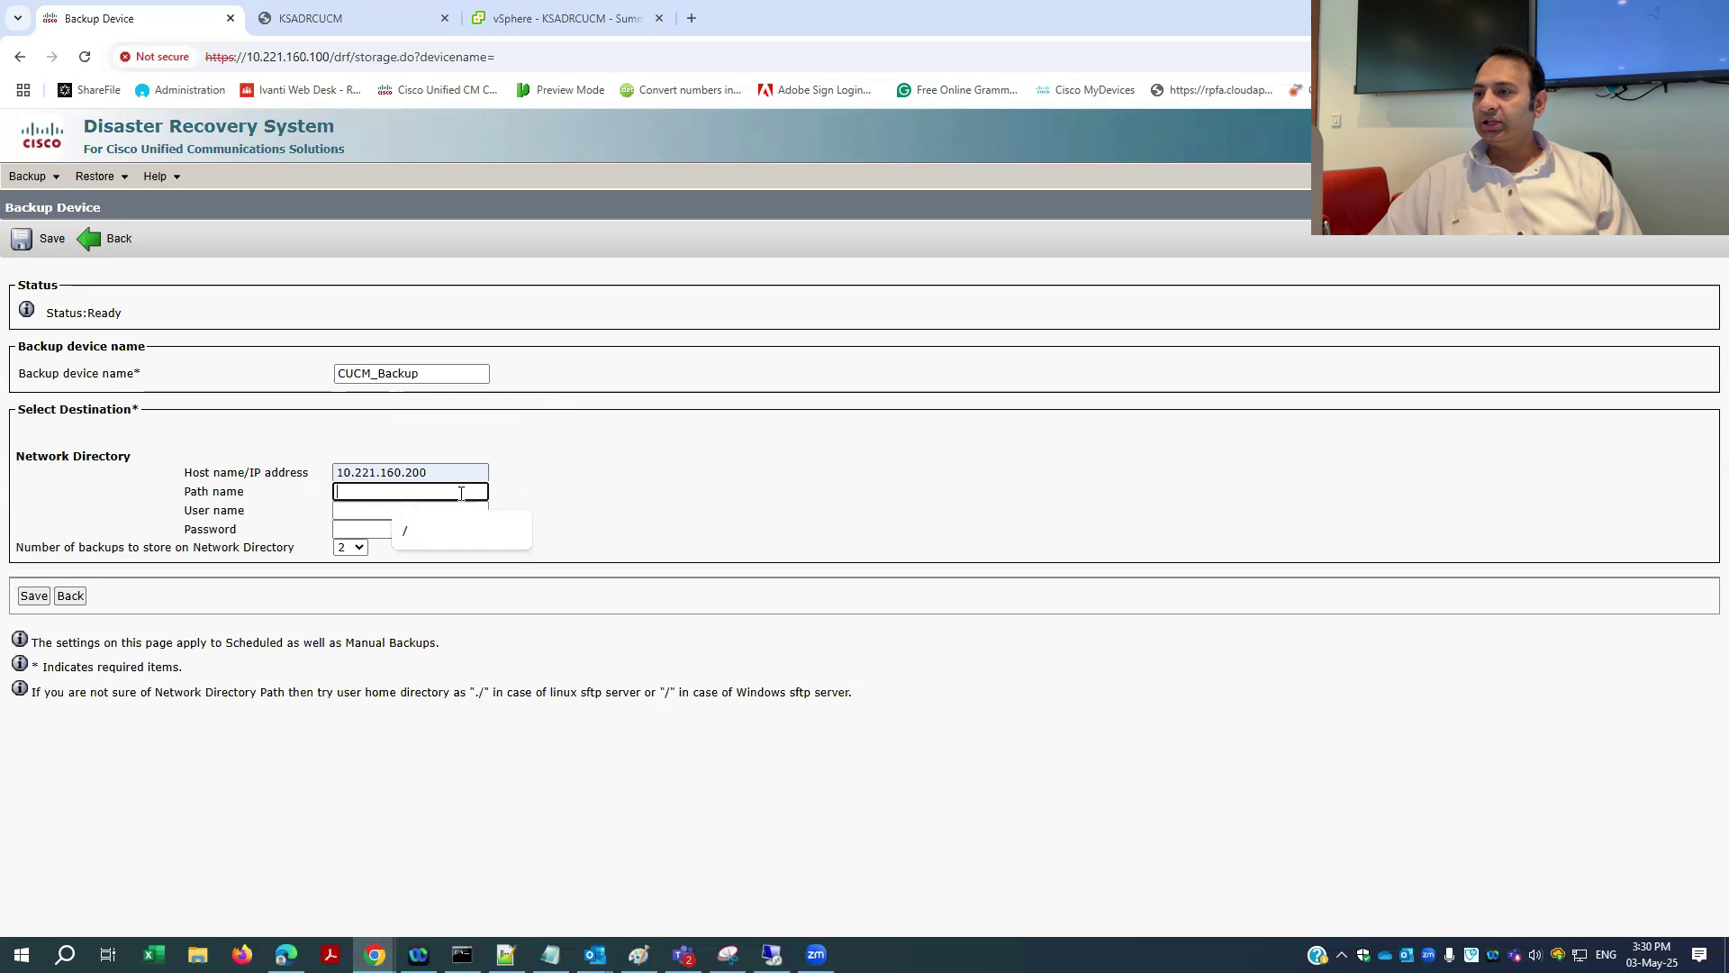
text(/)
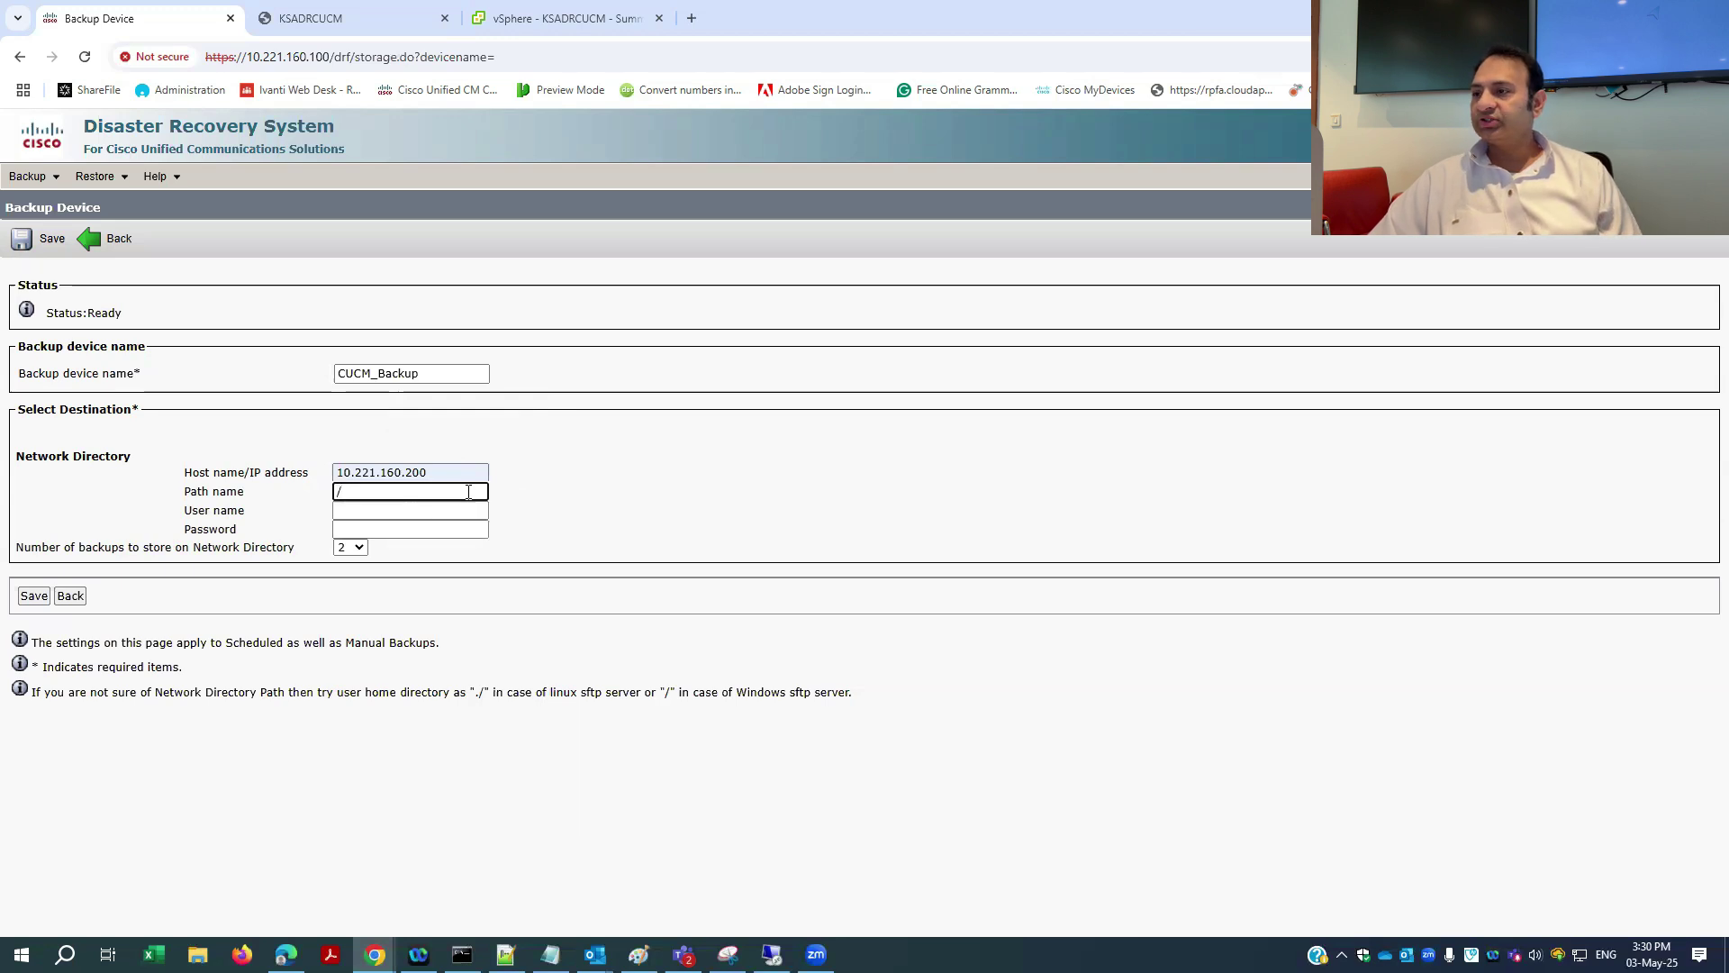
click(363, 27)
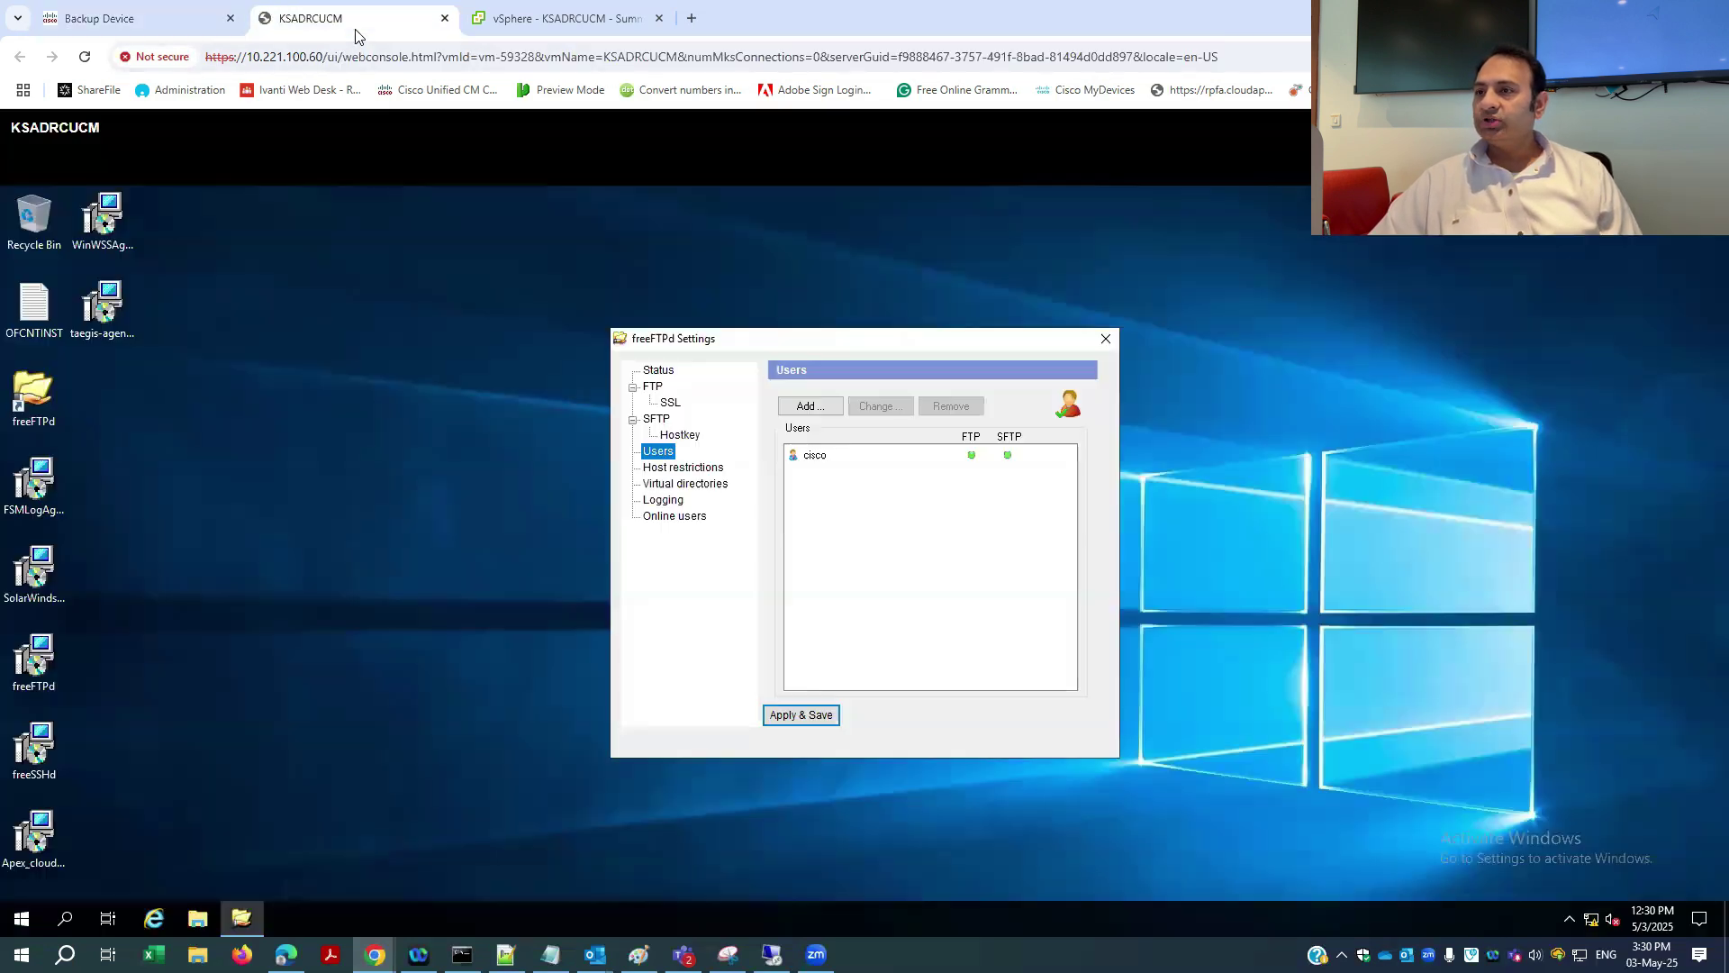
- Review the SFTP user's D:\CUCM home directory, then apply and save freeFTPd settings
click(815, 458)
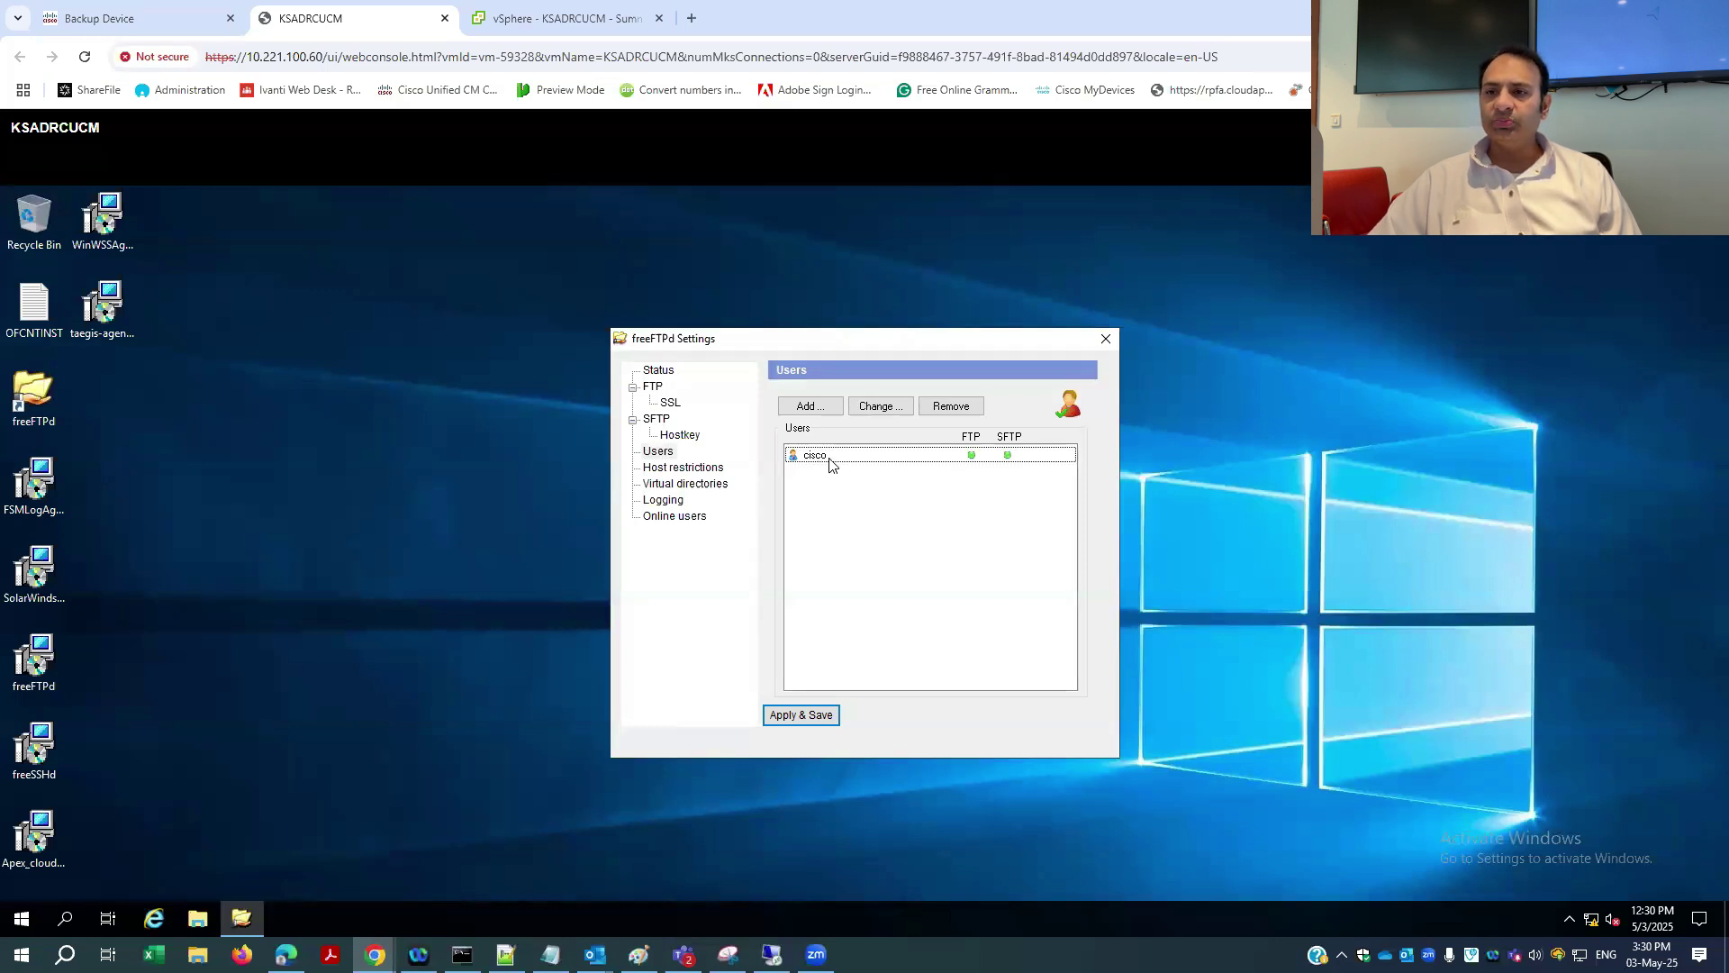
double_click(830, 463)
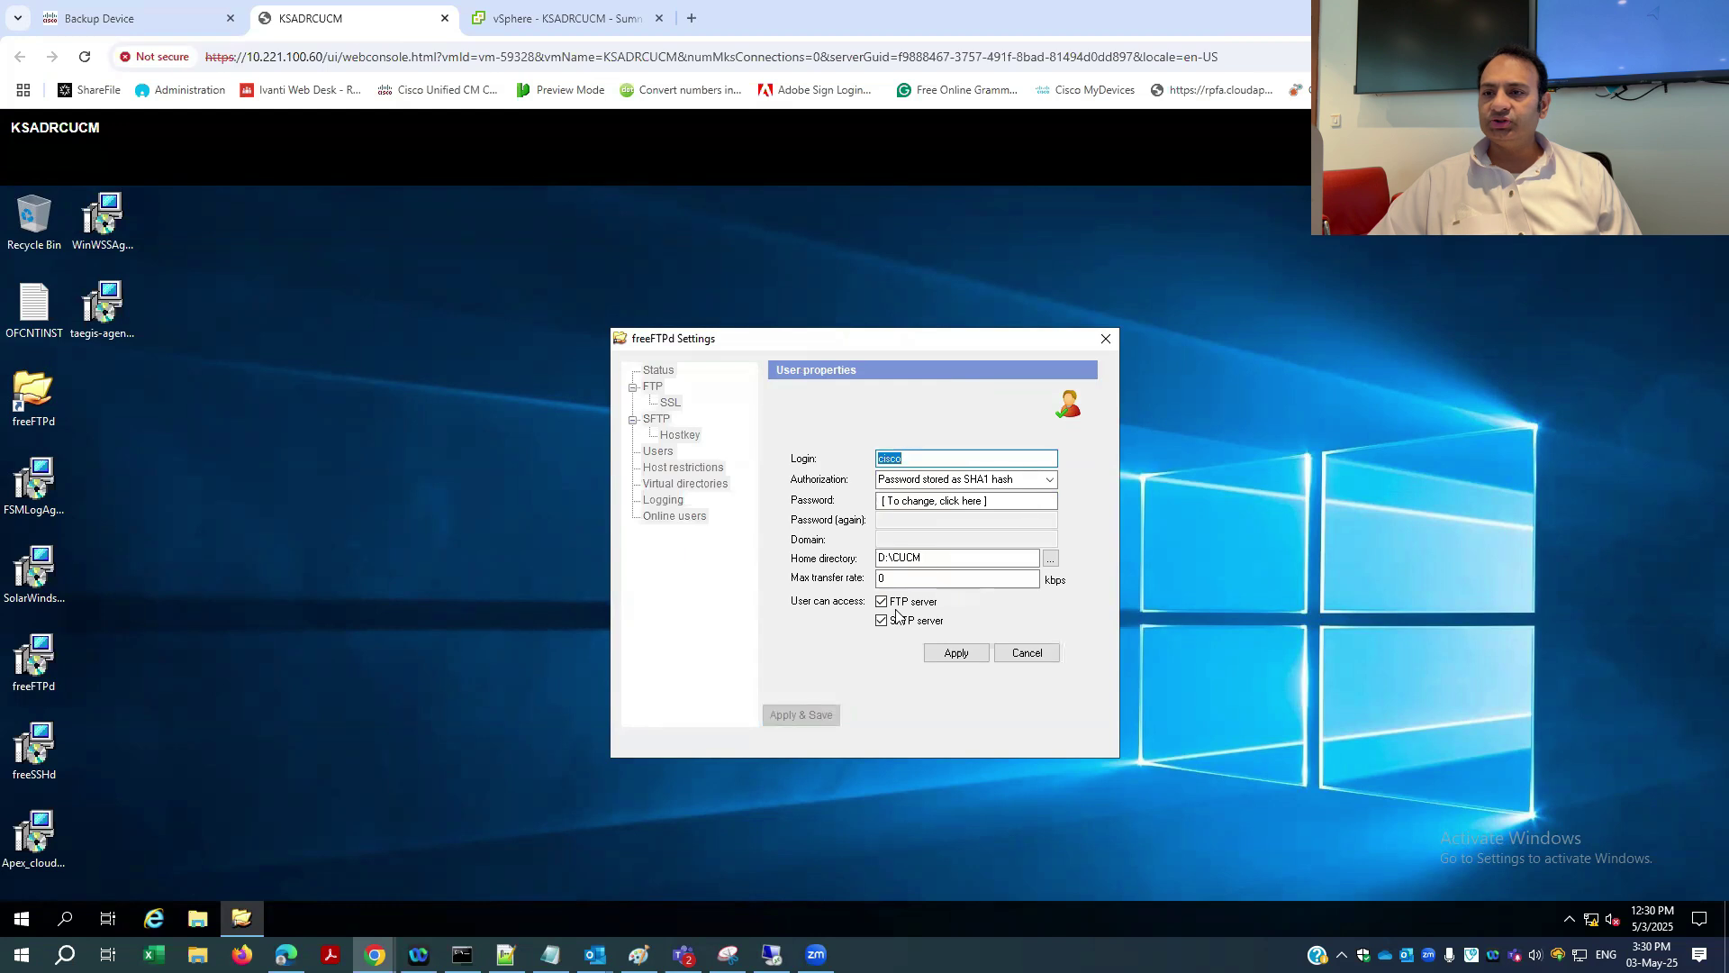
click(1027, 654)
click(813, 718)
click(134, 20)
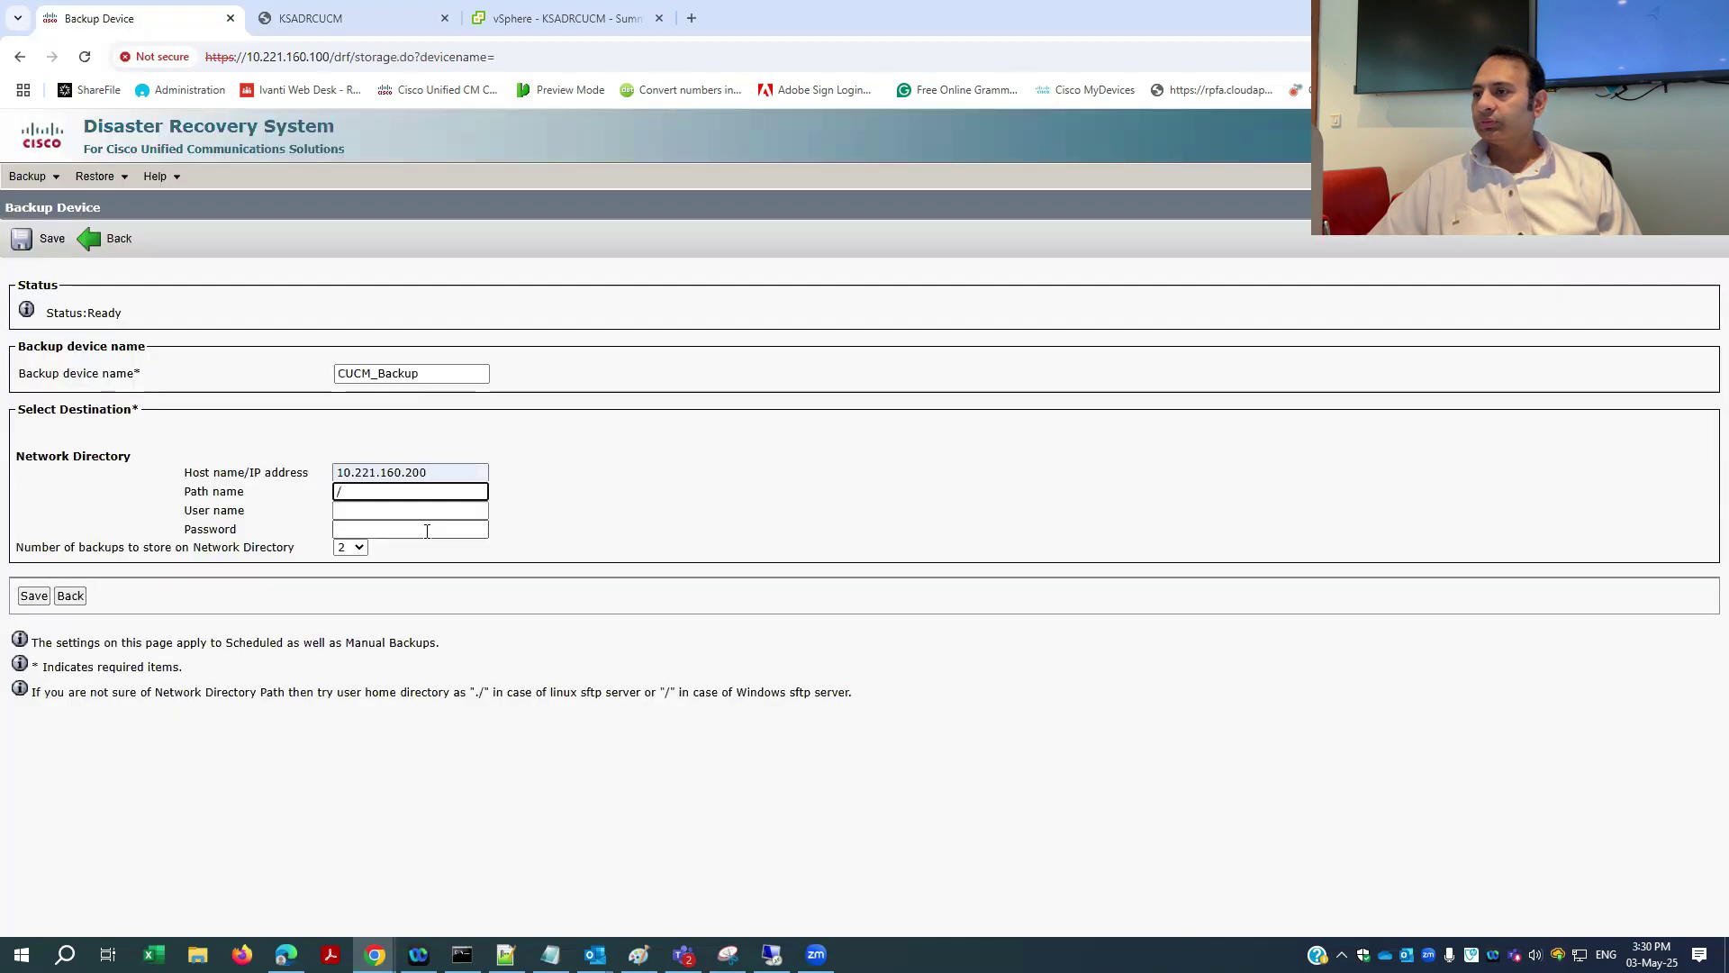
- Enter the SFTP user name 'cisco' and its password on the backup device form
click(449, 510)
text(cisco)
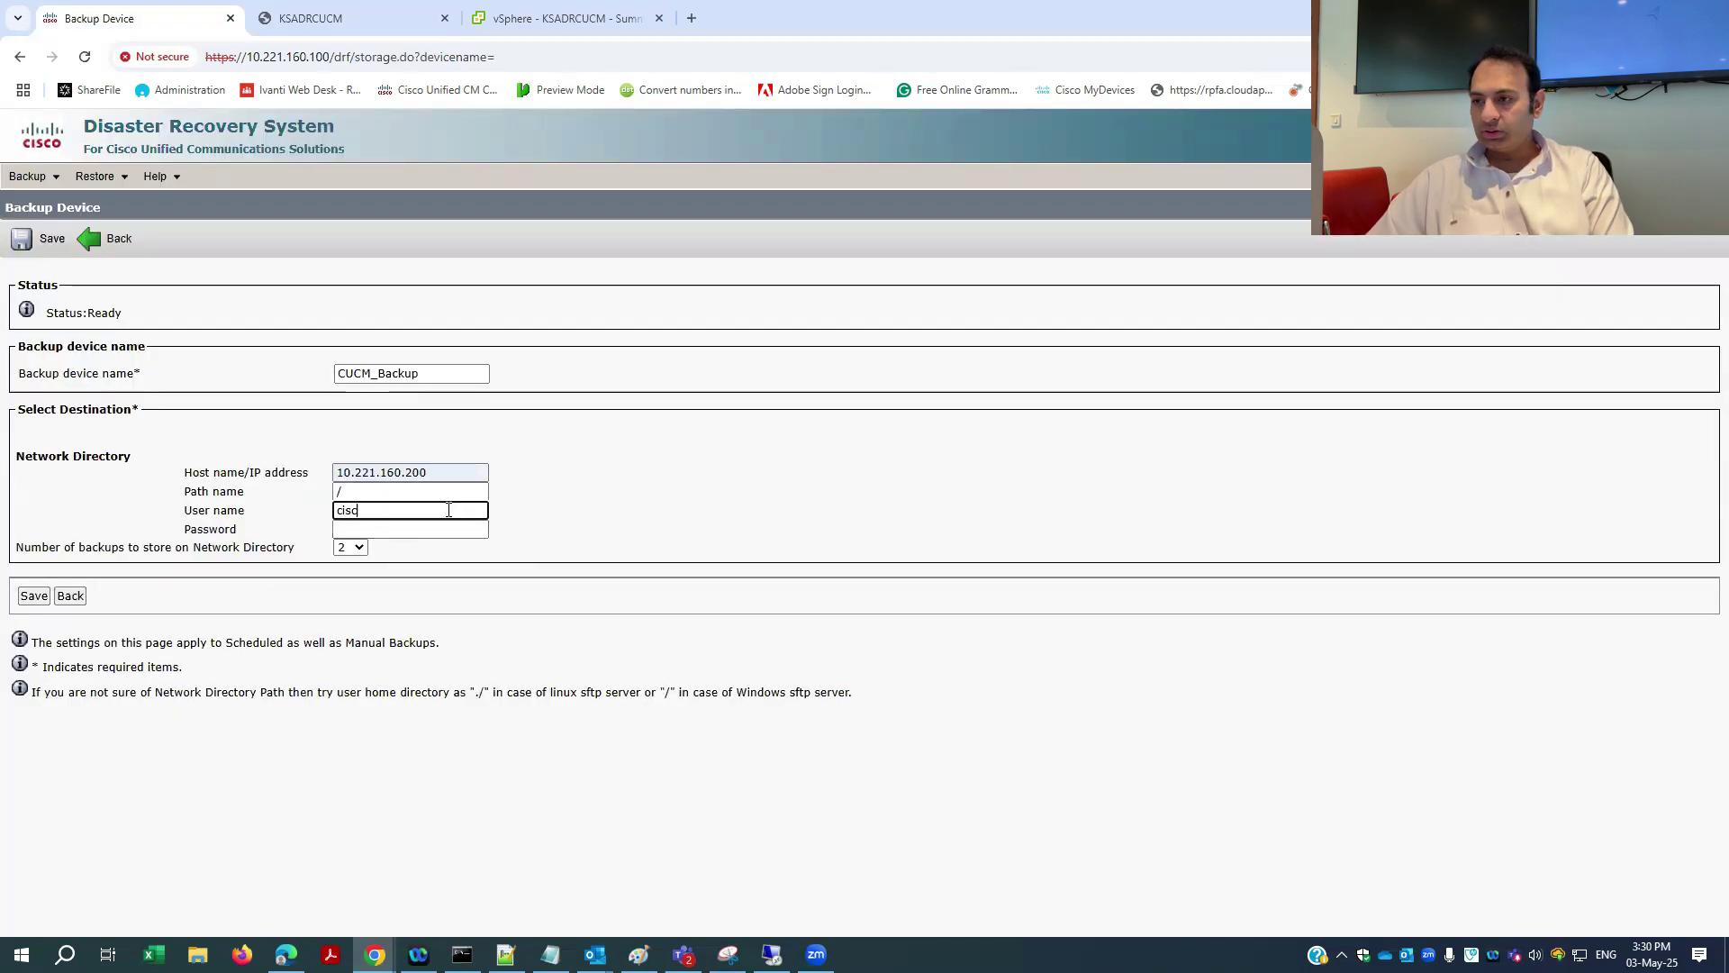
click(454, 531)
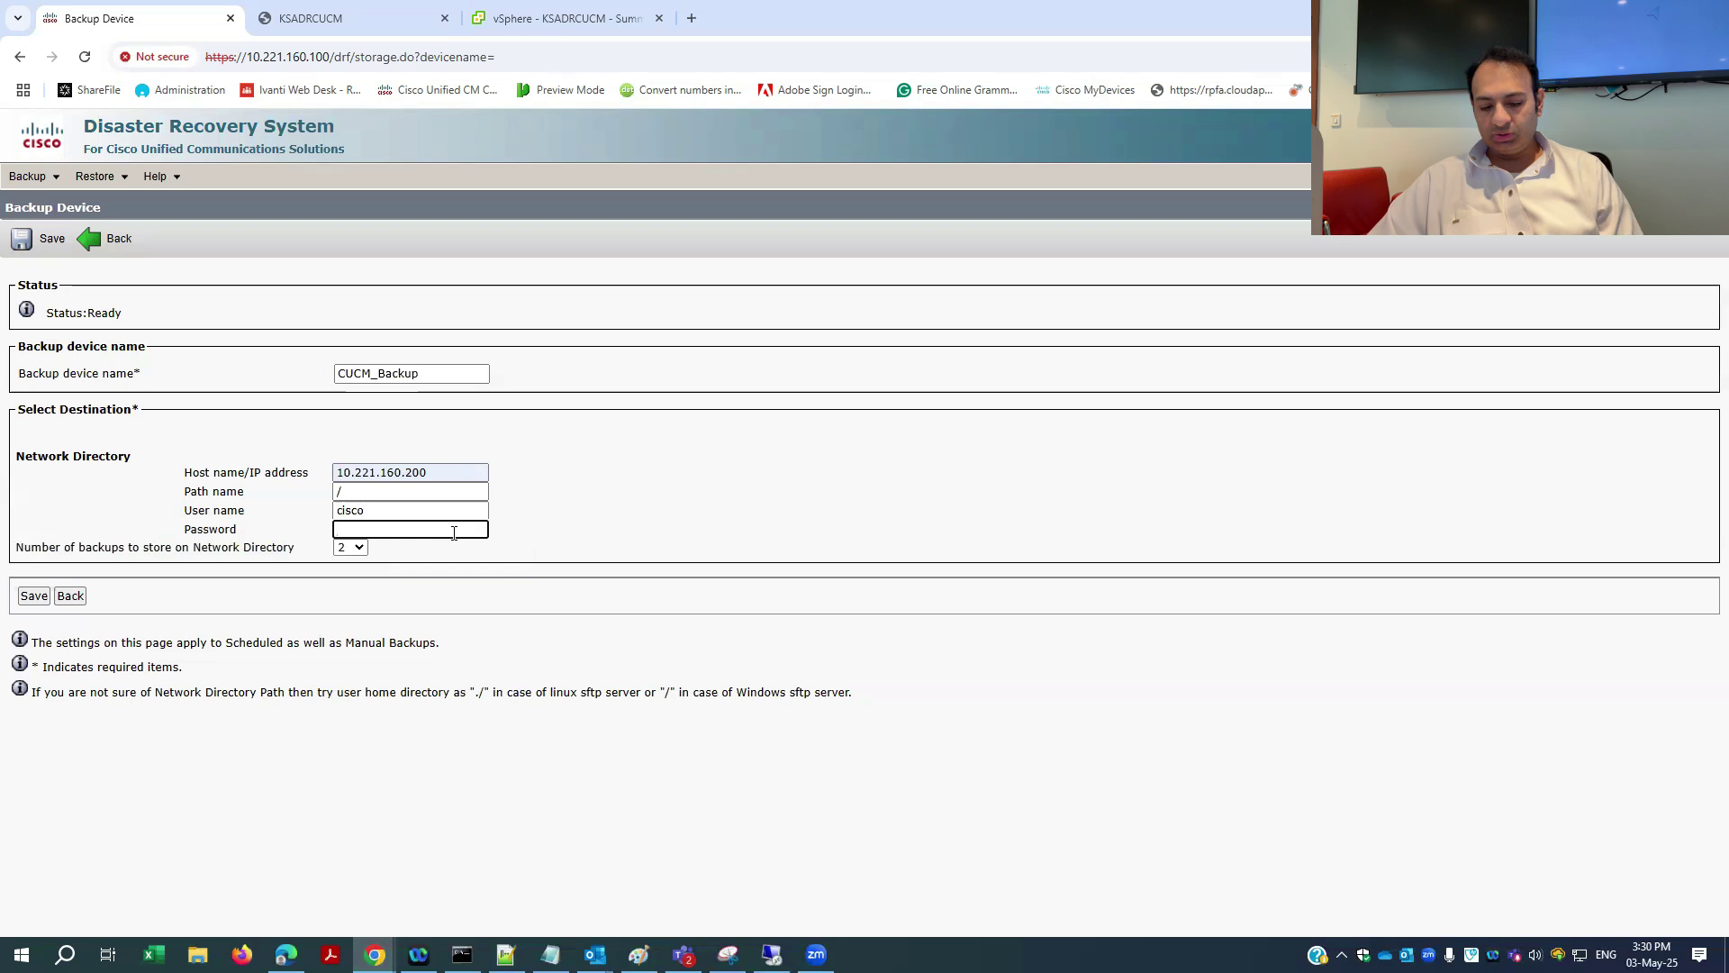
text(*********)
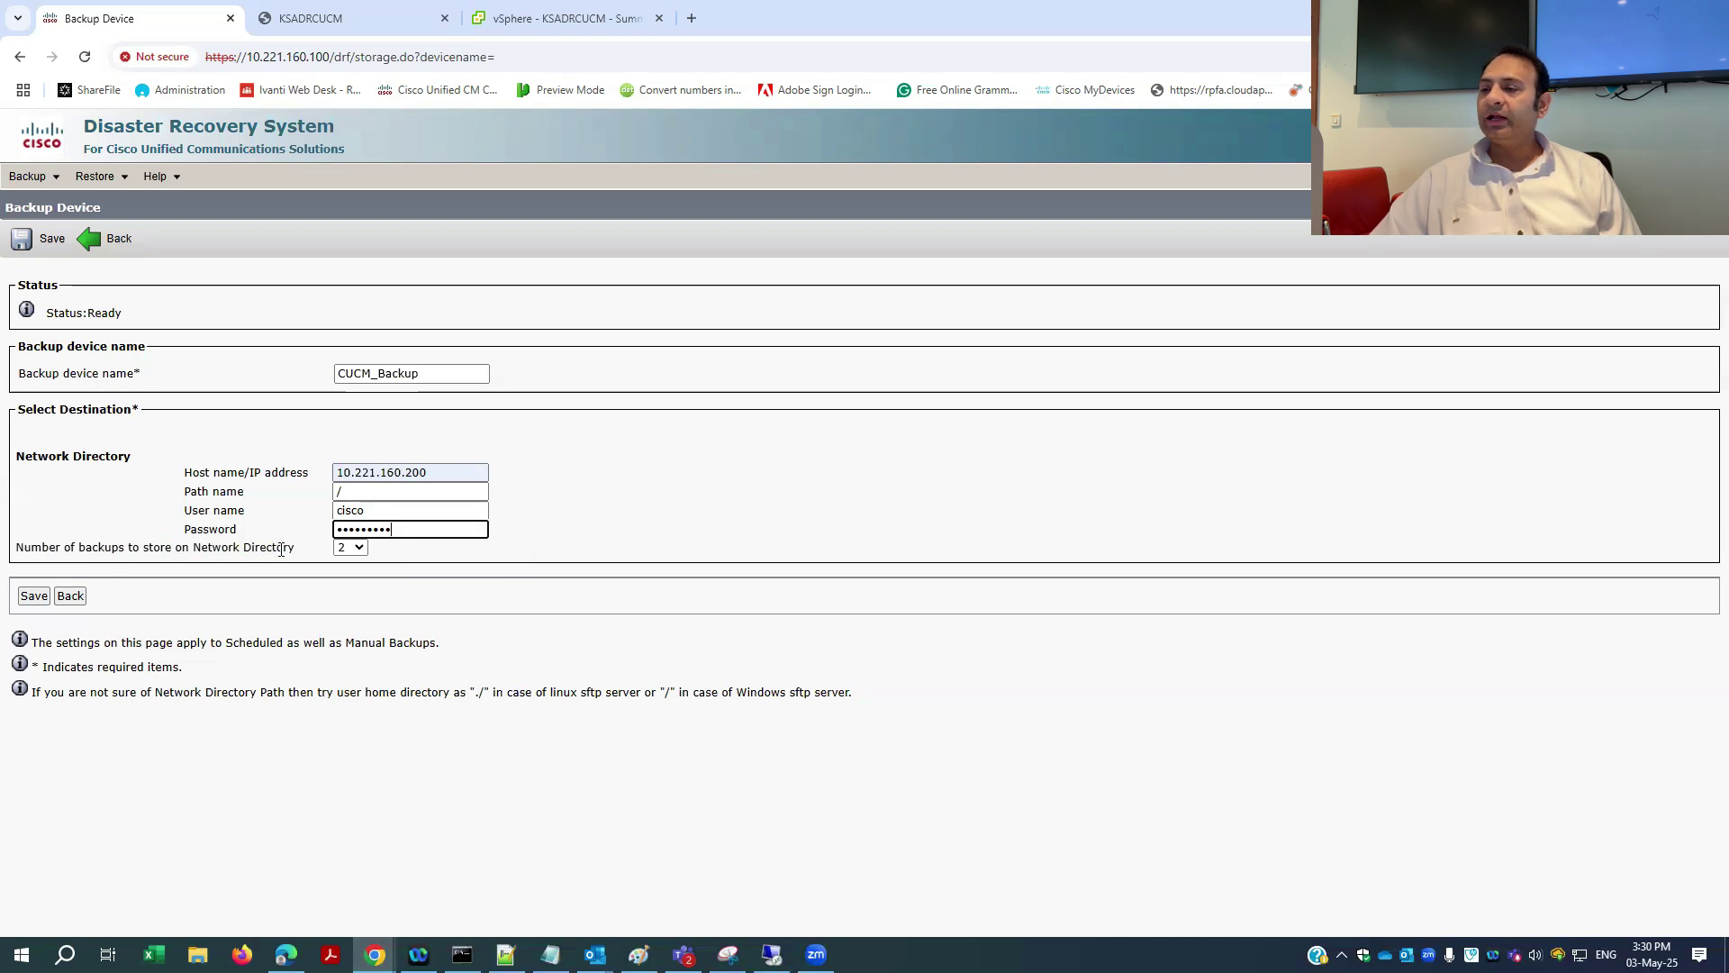
- Set Number of backups to store on the network directory to 5
click(351, 548)
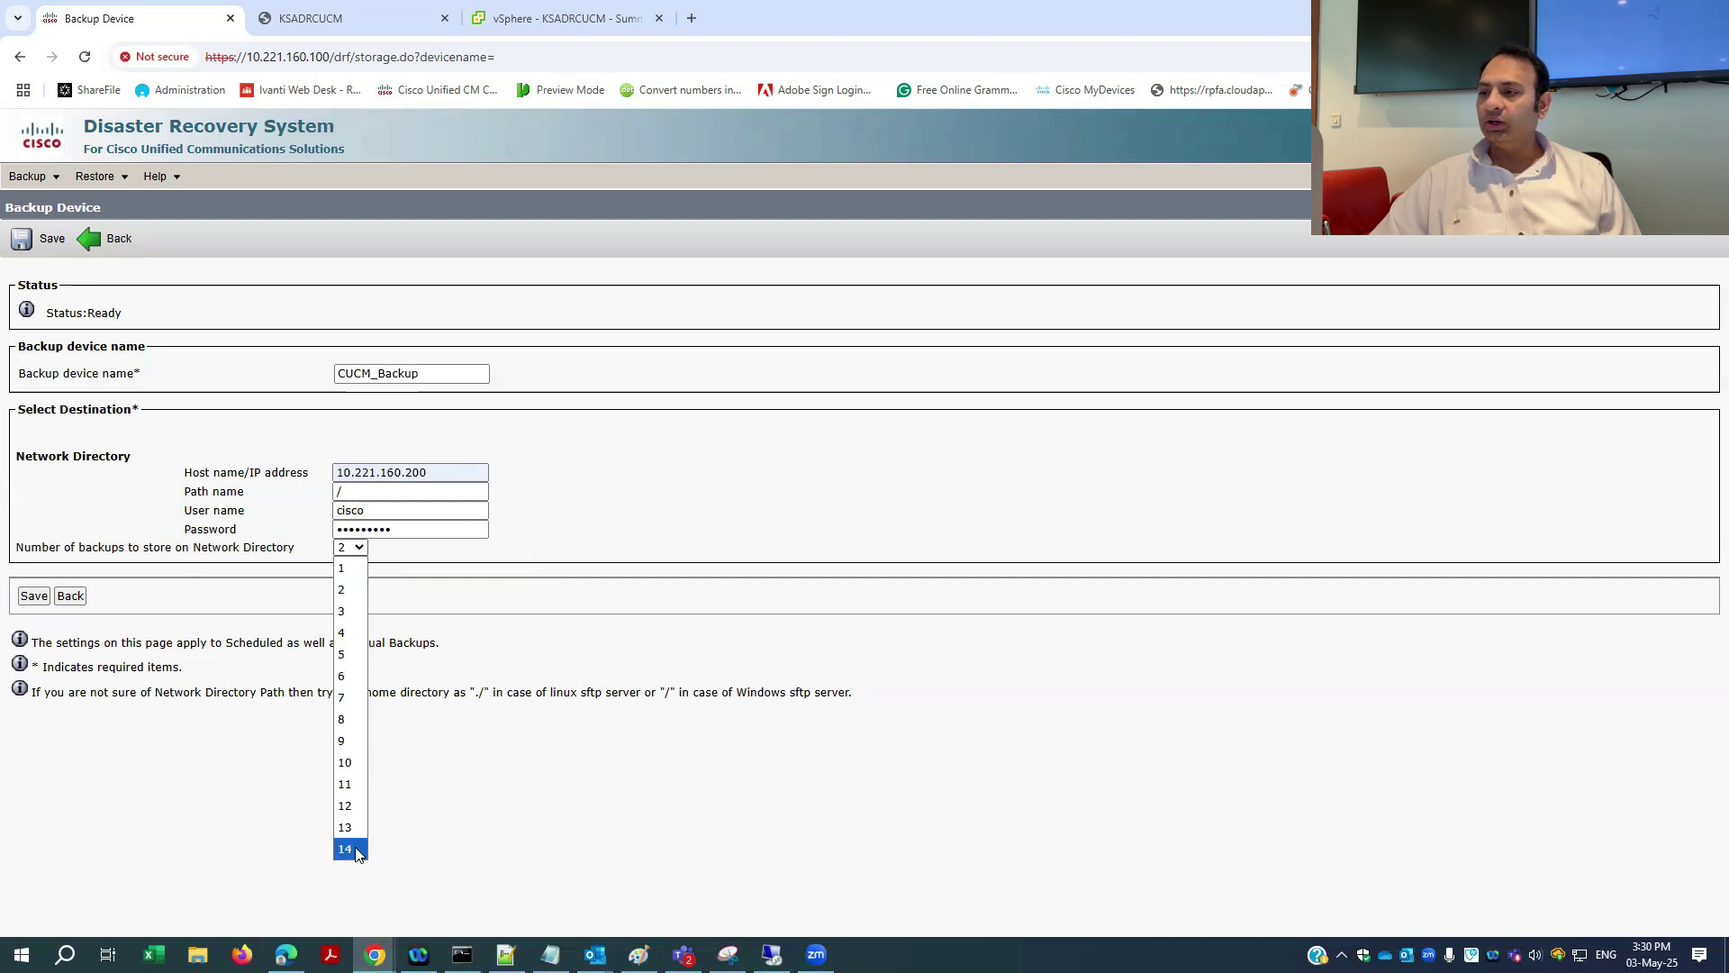
click(347, 656)
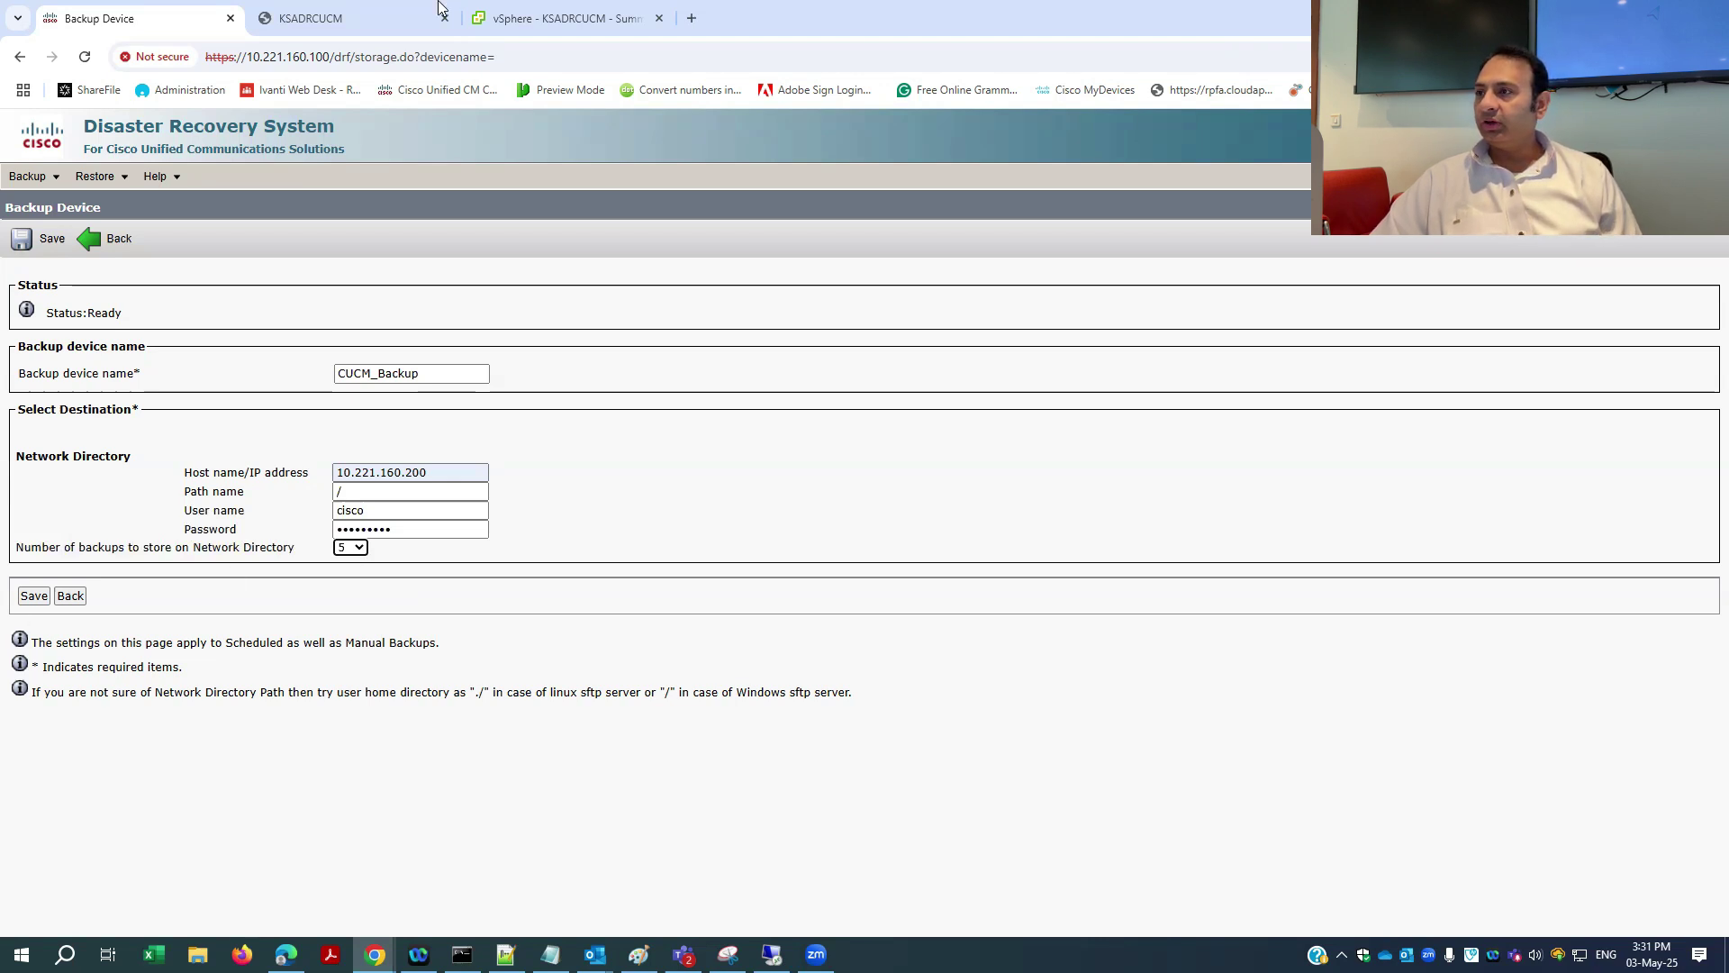
click(414, 29)
- Browse to This PC > Data (D:) > CUCM to confirm the folder is empty
double_click(34, 219)
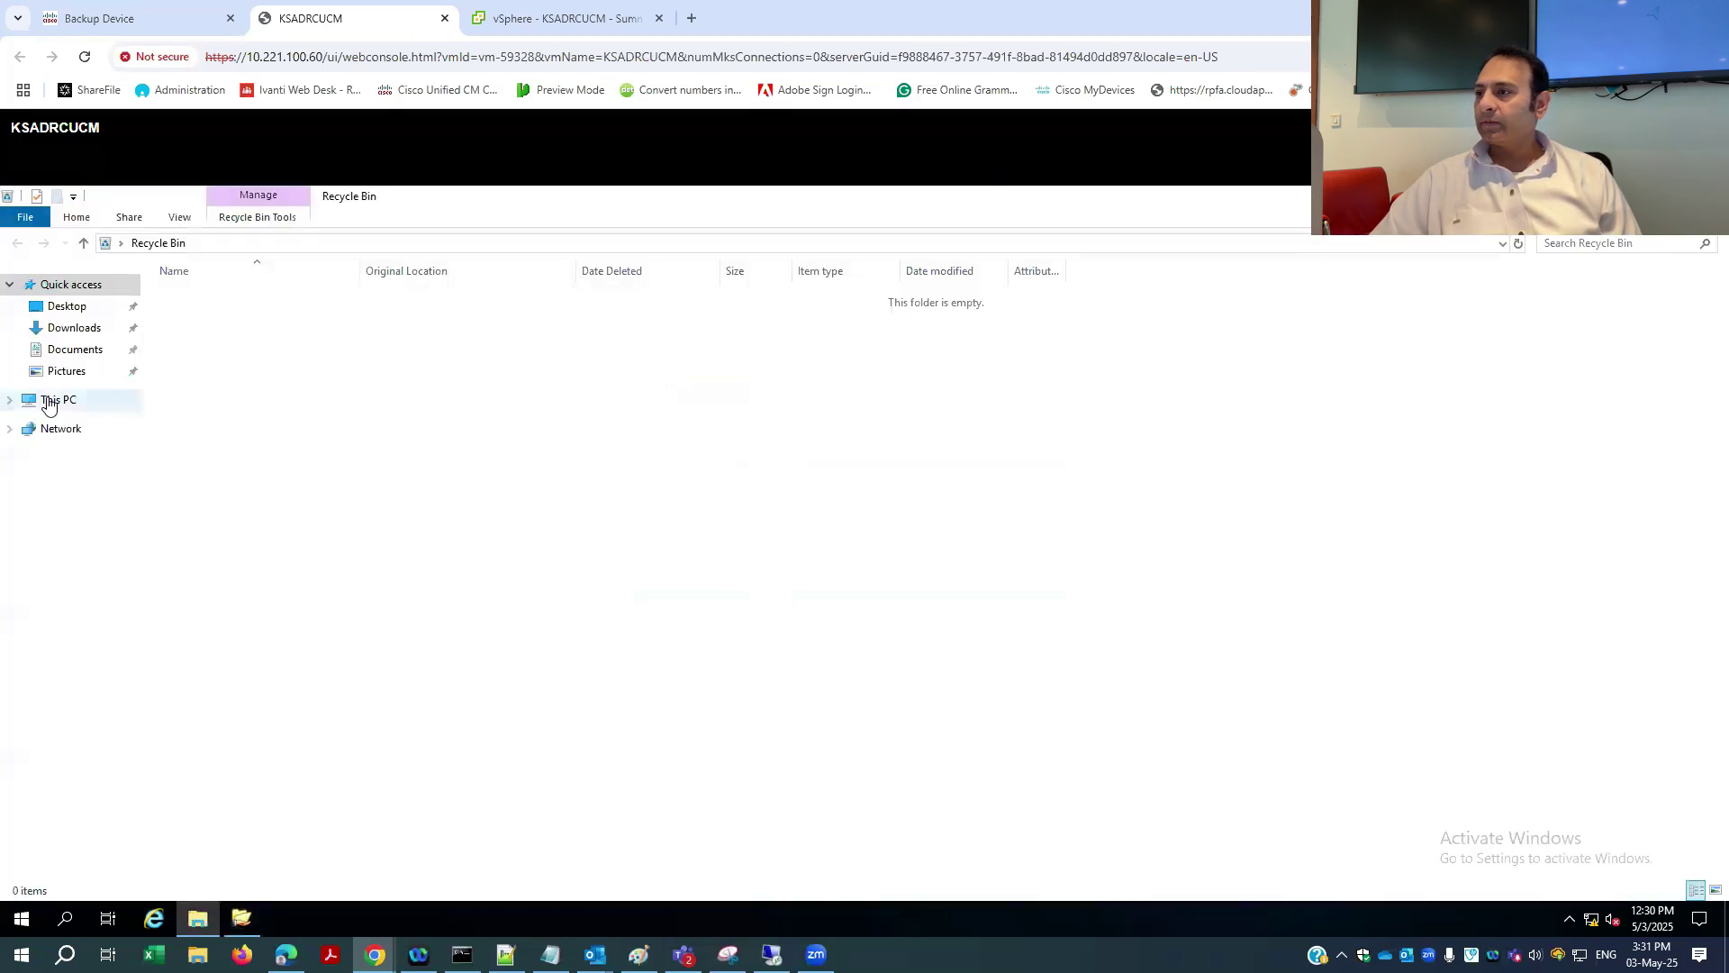
click(56, 400)
double_click(682, 445)
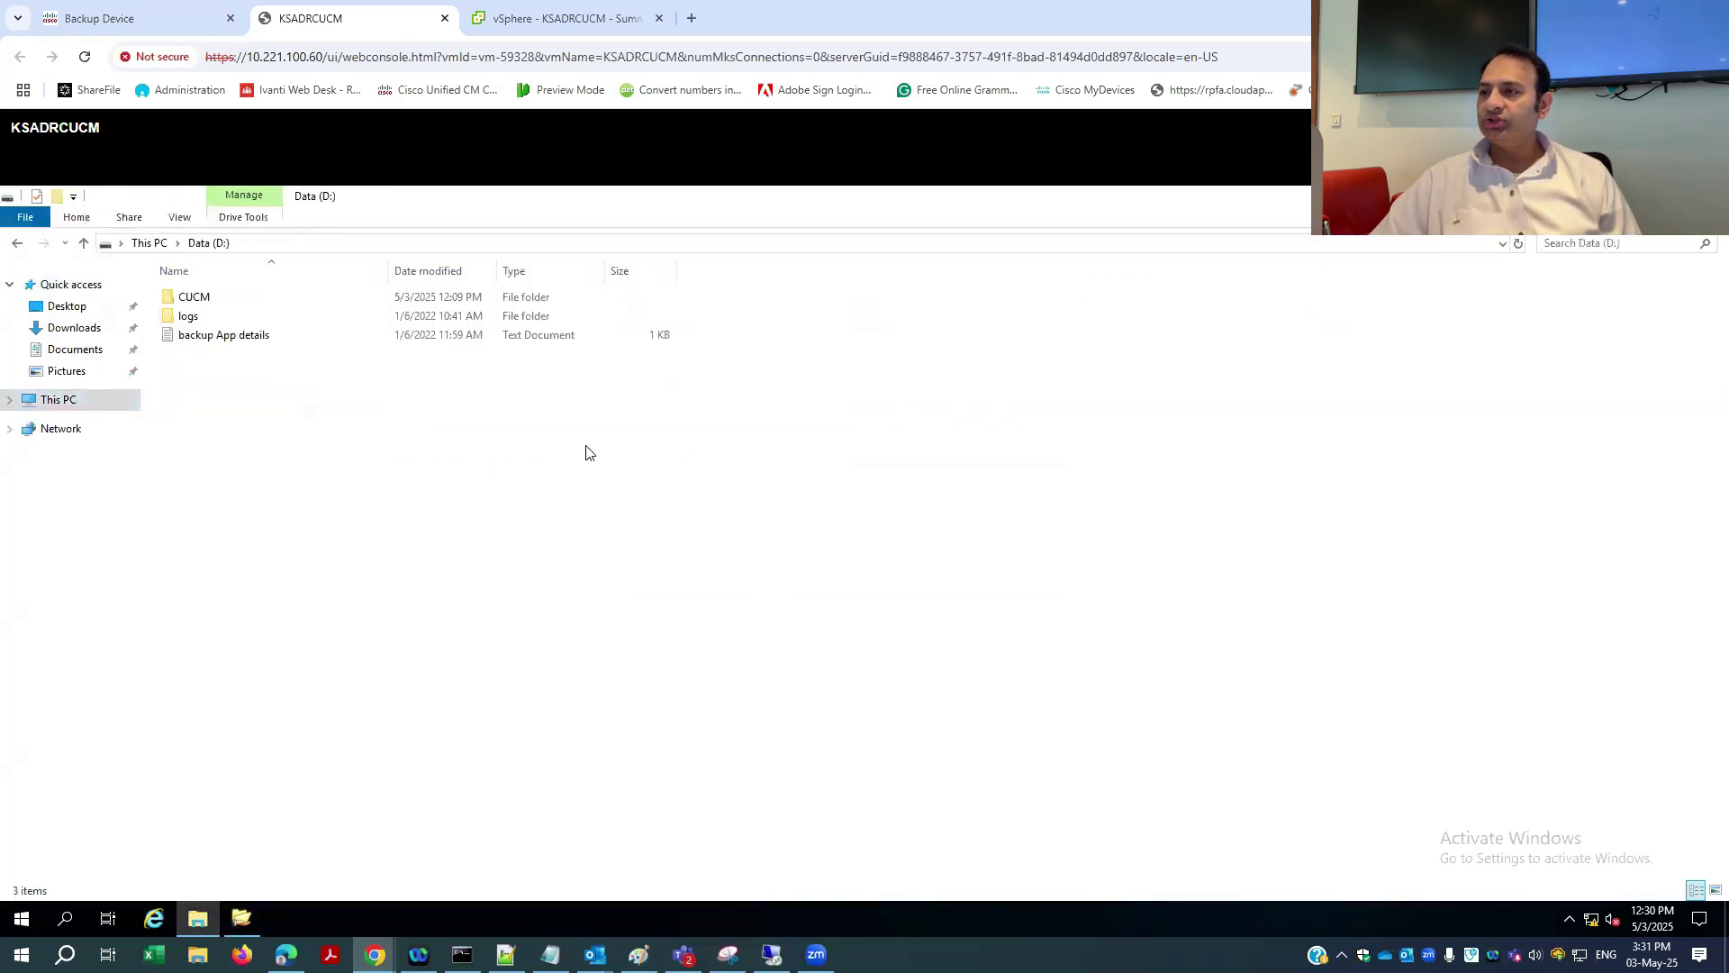
double_click(190, 300)
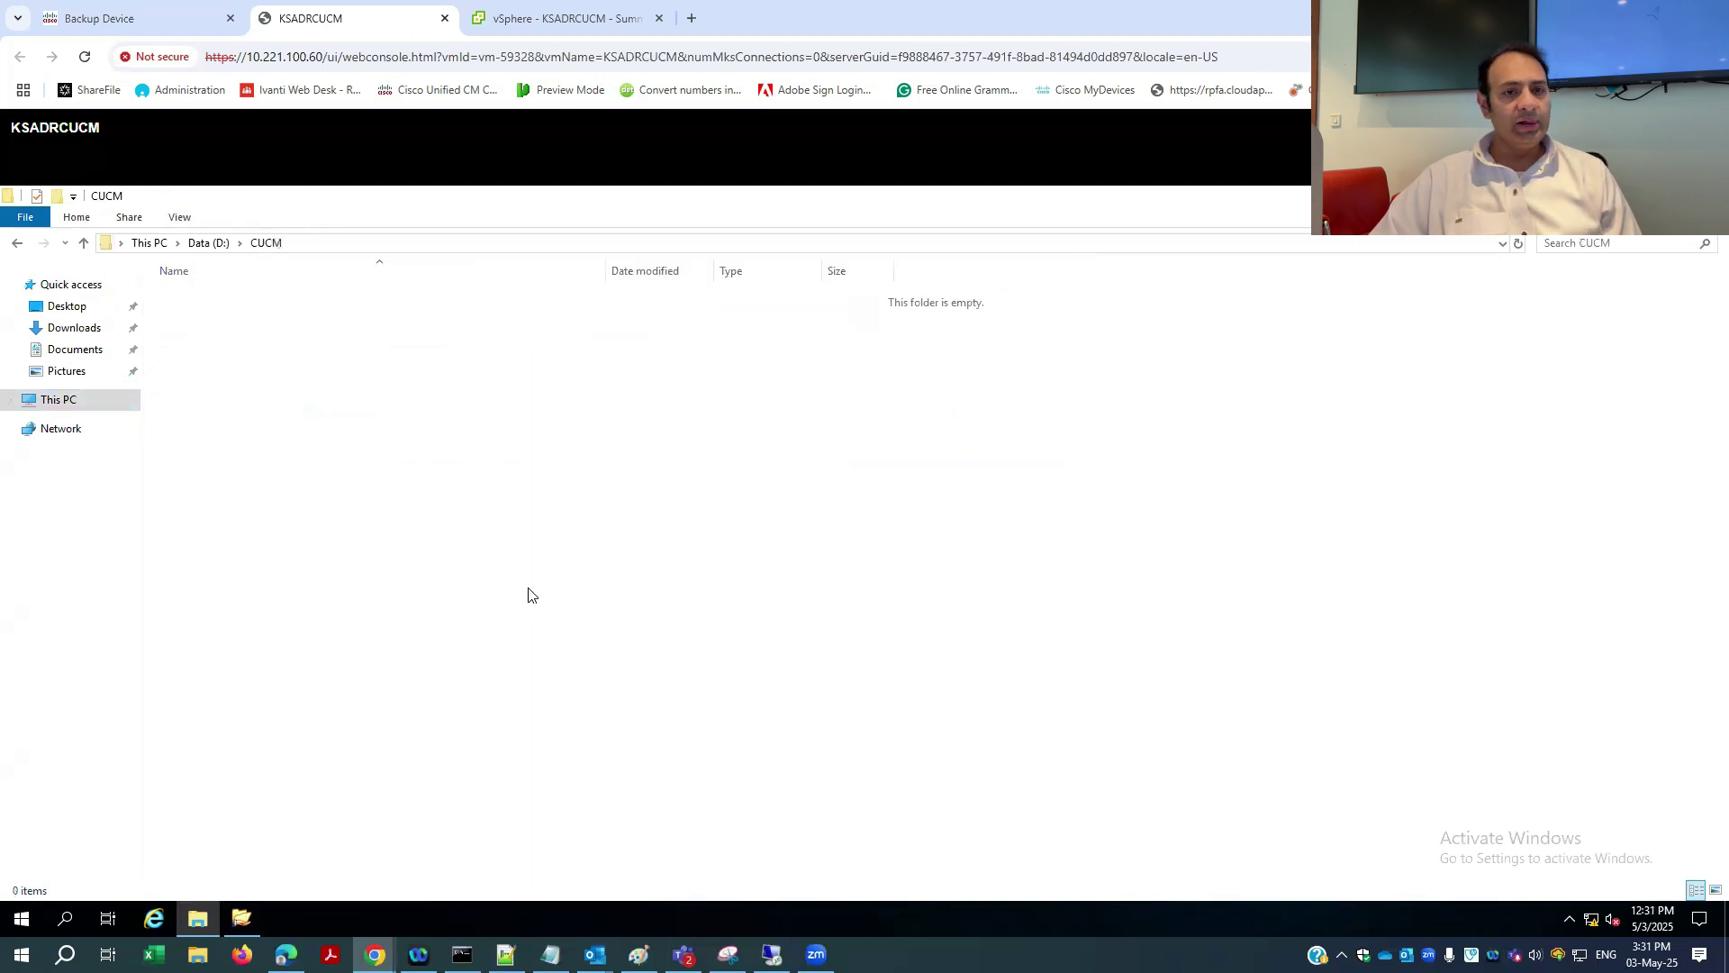
click(114, 18)
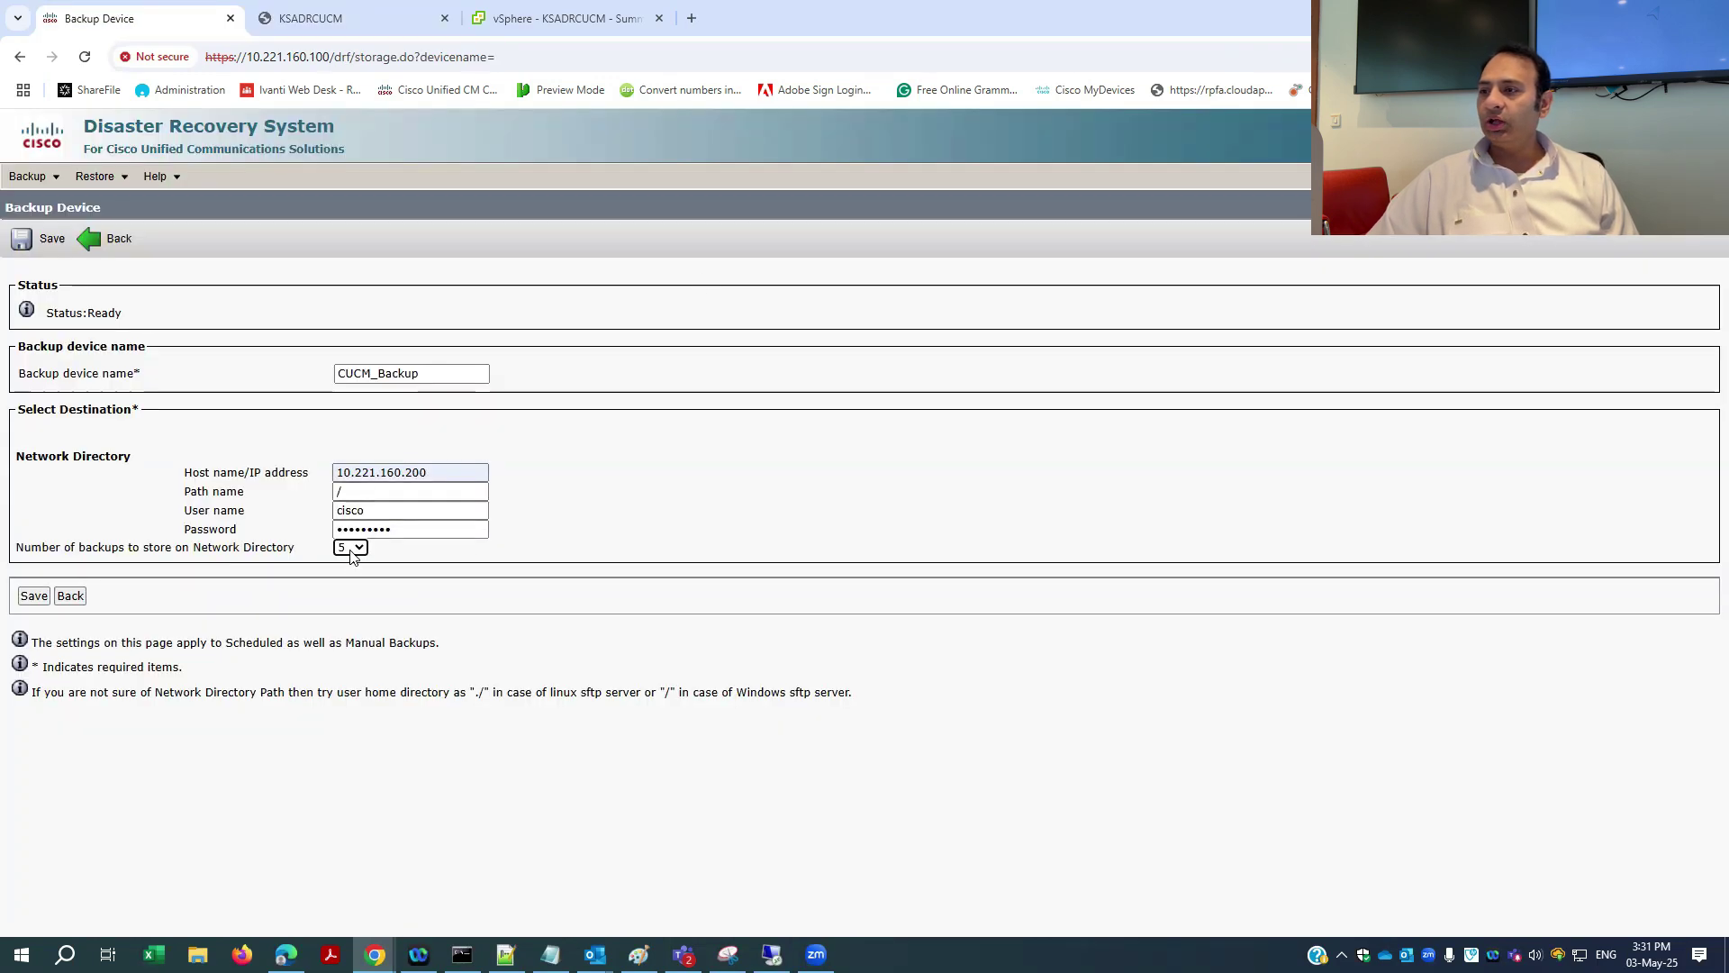
- Save the CUCM_Backup network device (10.221.160.200 : /) and go to Backup > Scheduler
click(324, 16)
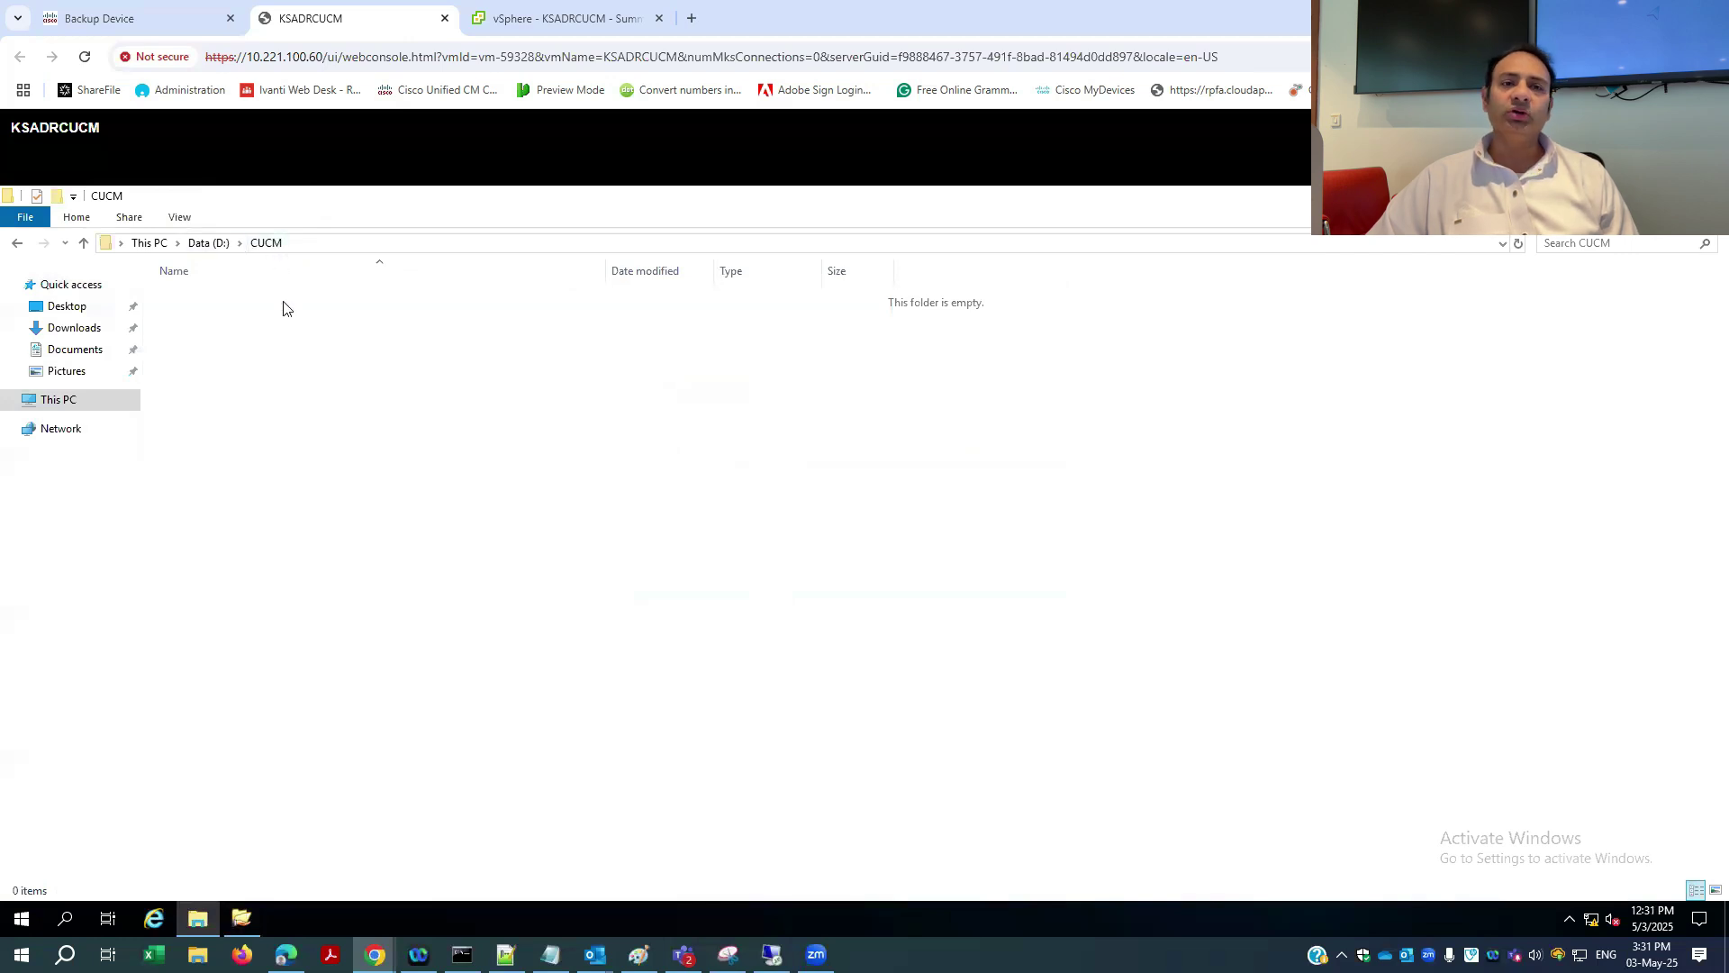
click(147, 21)
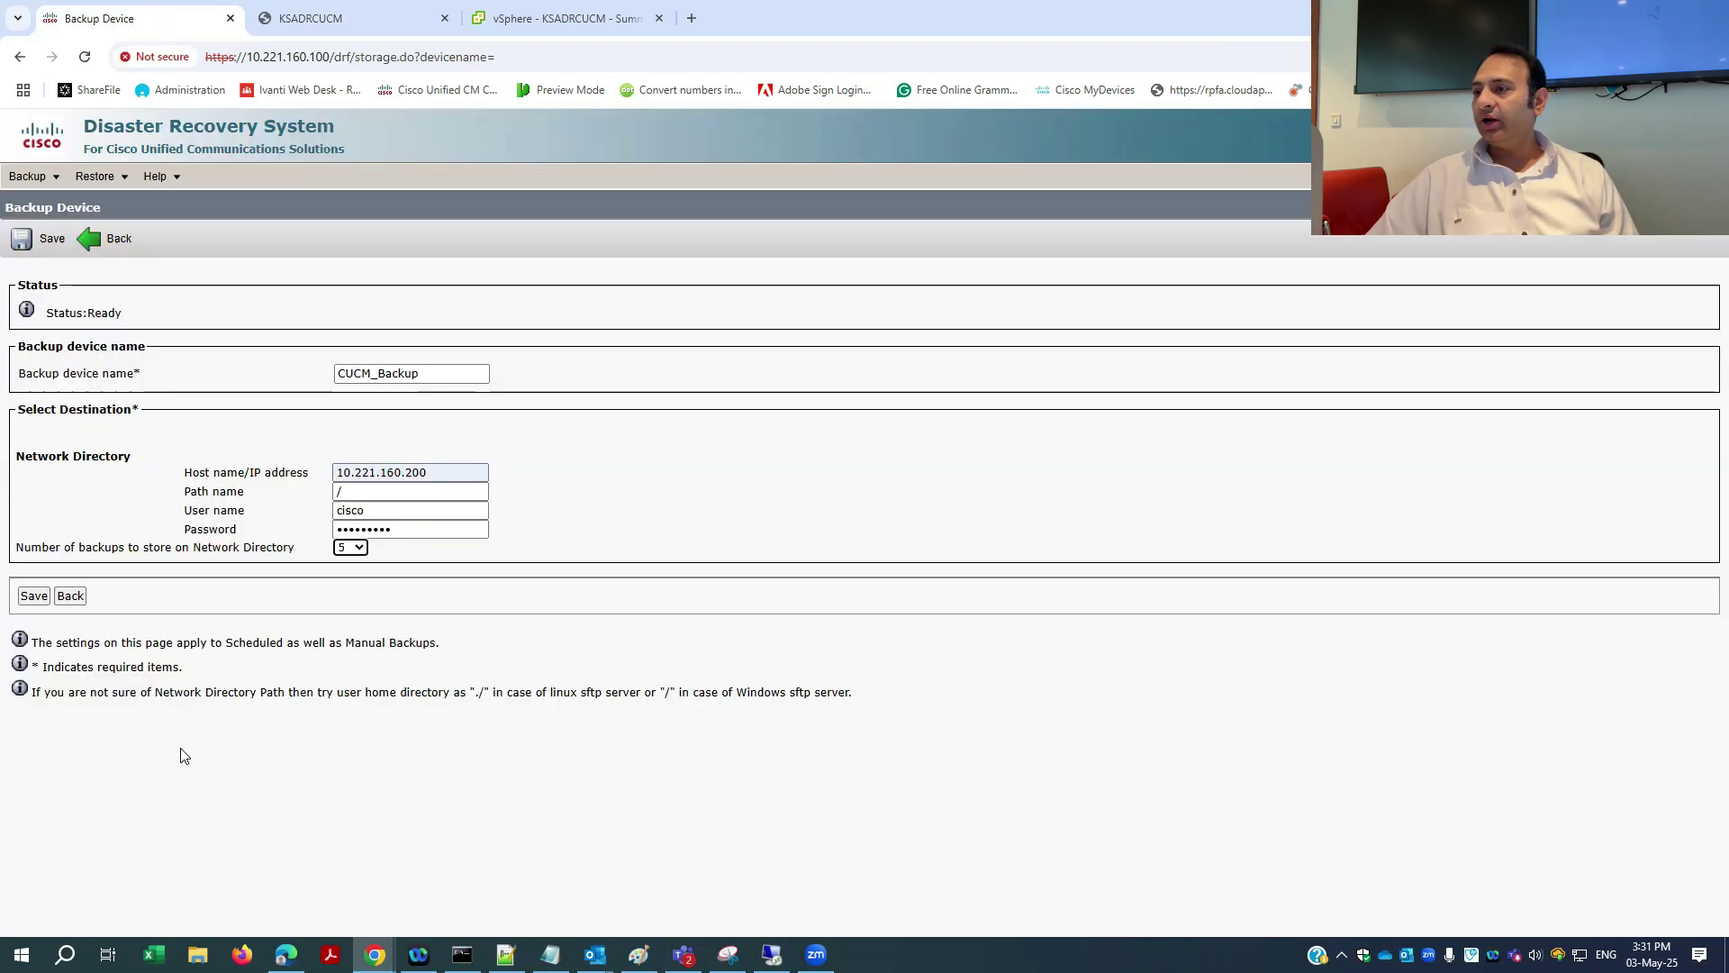
click(33, 596)
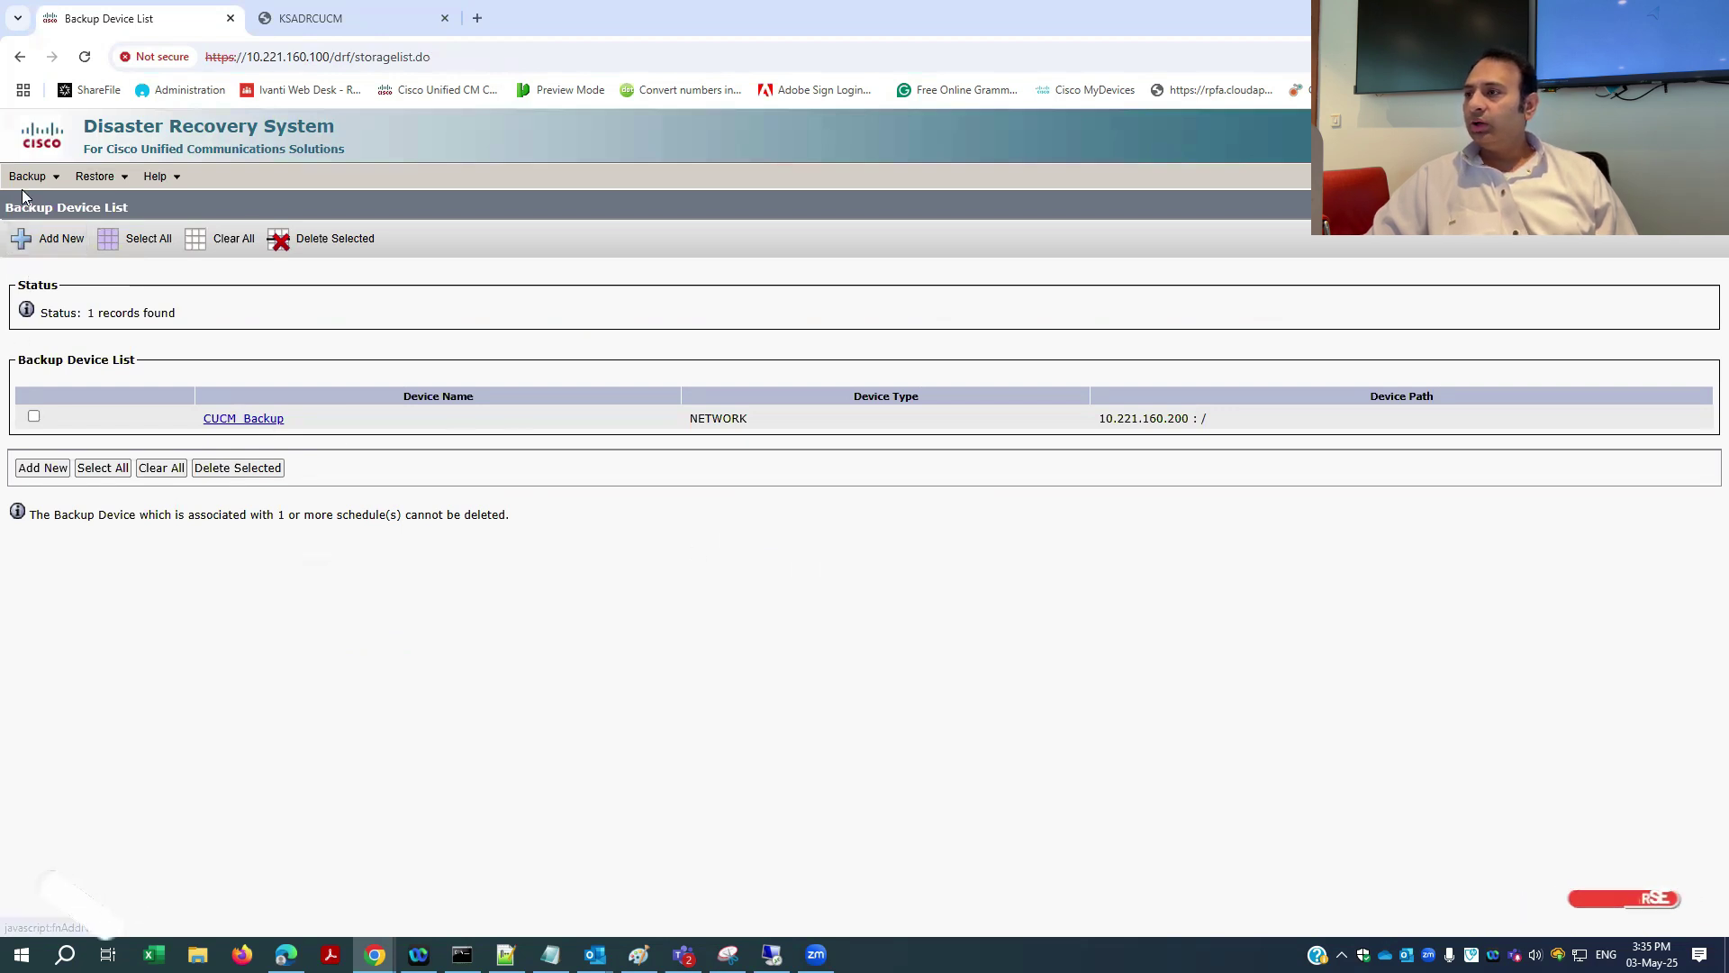
mouse_move(26, 180)
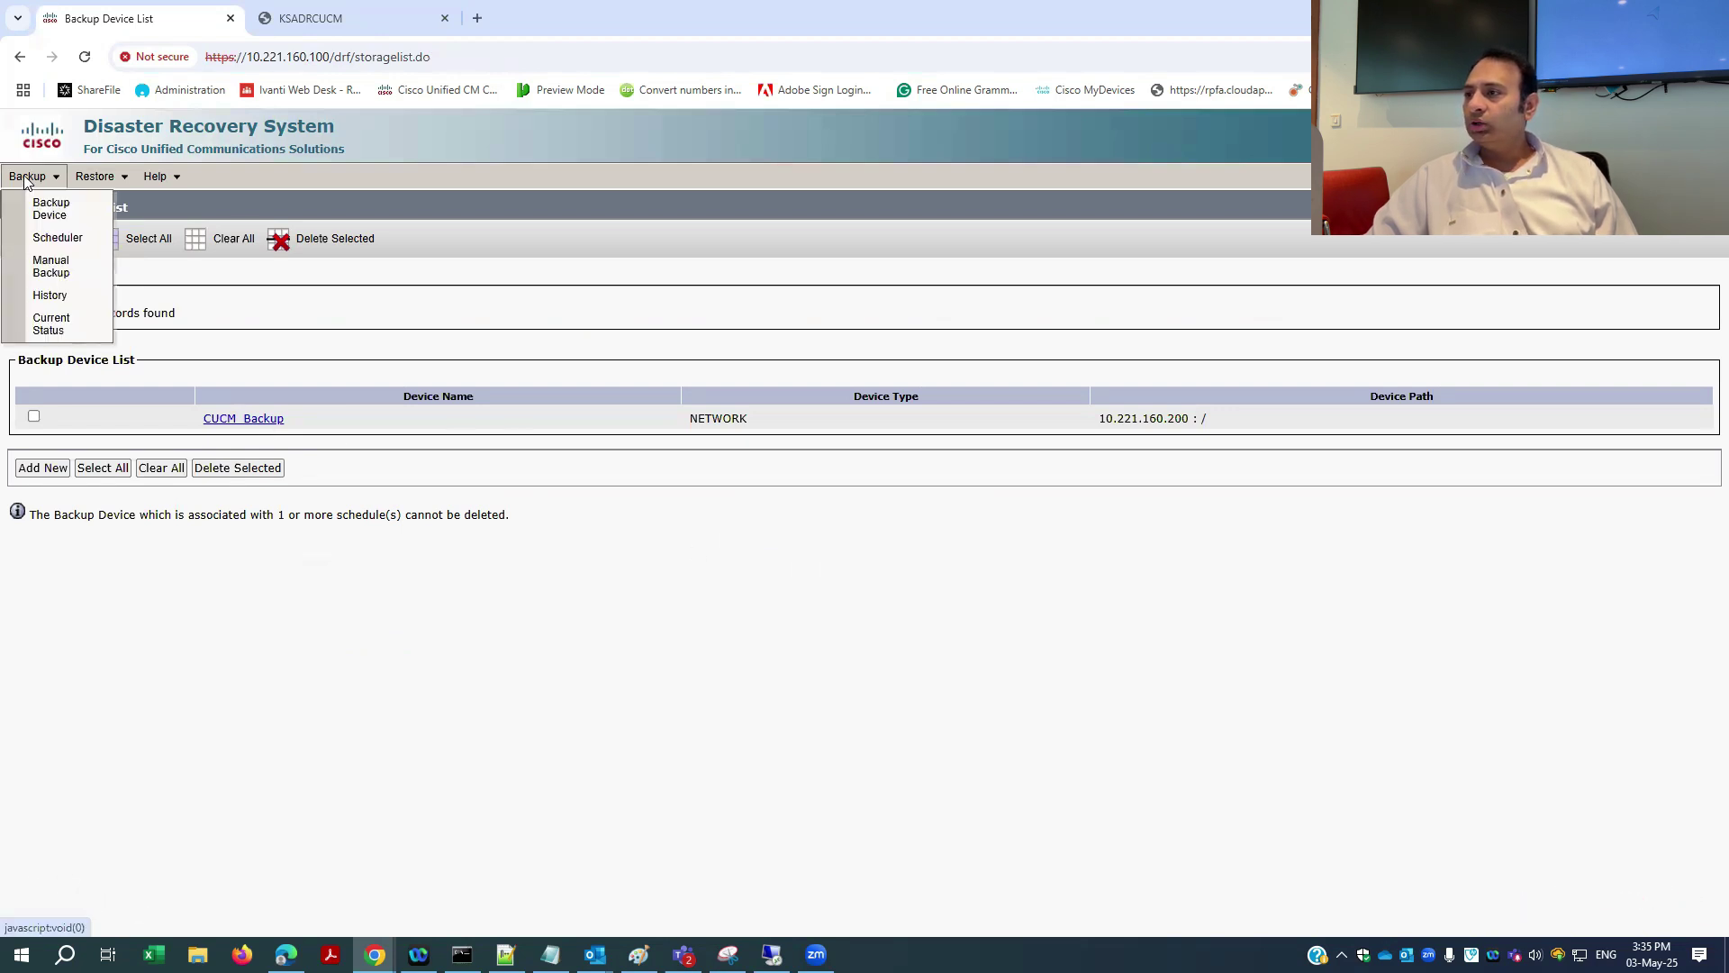
click(67, 240)
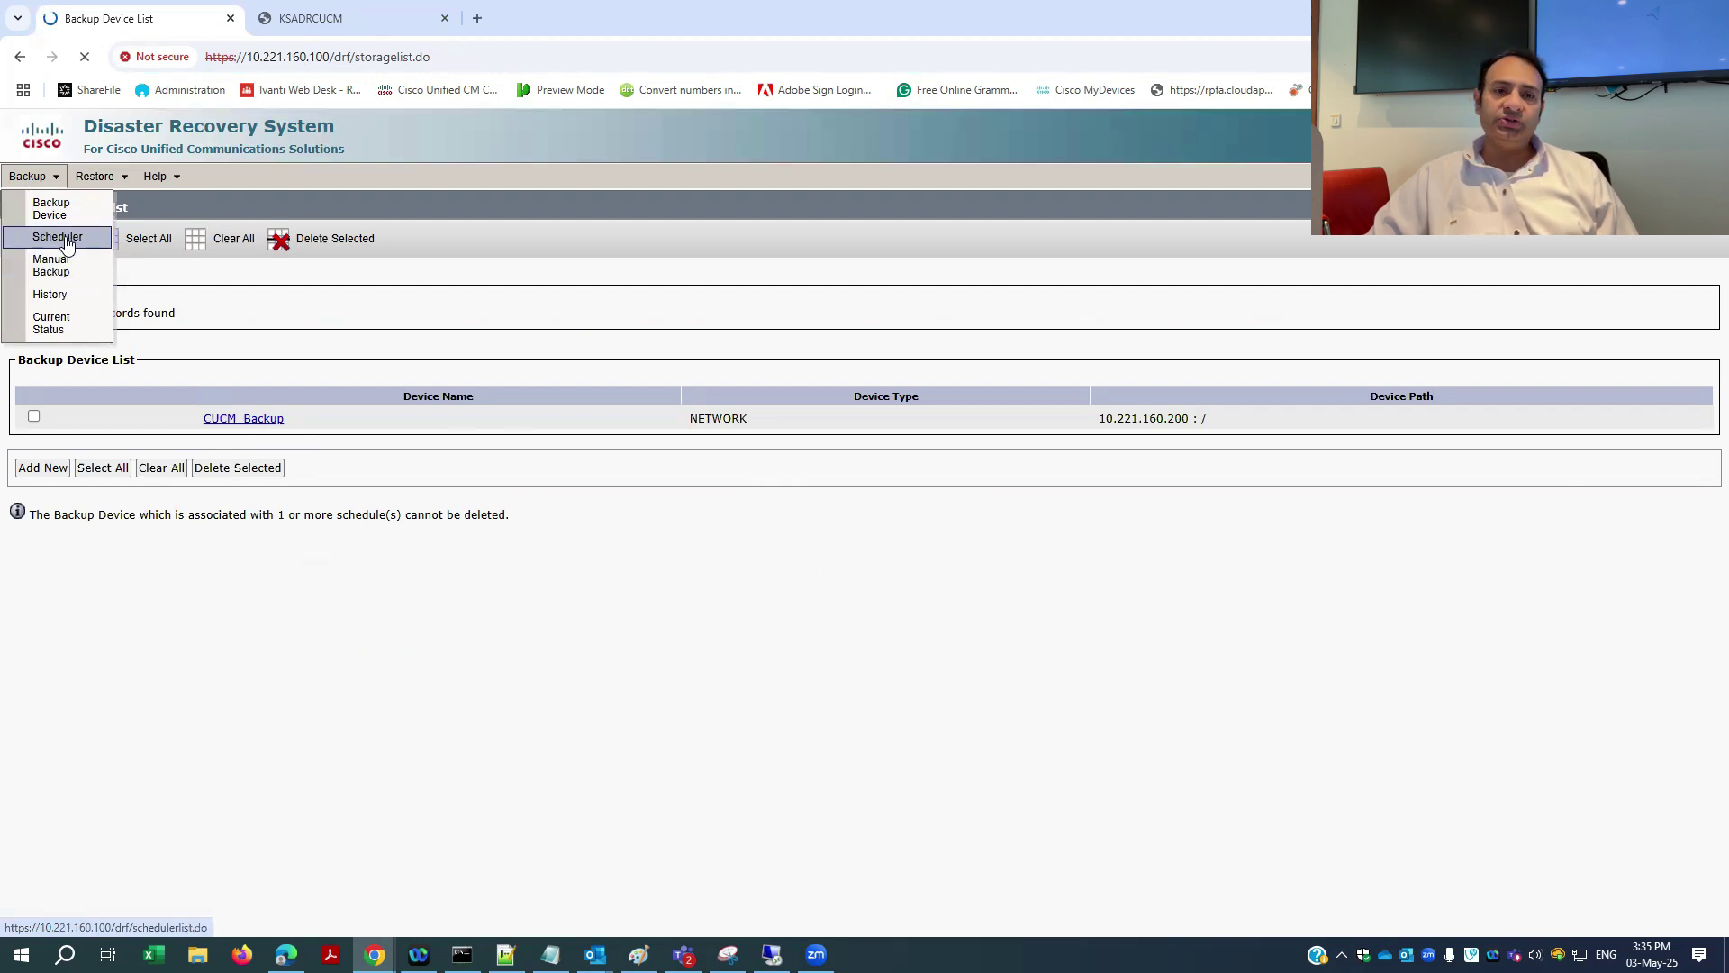
- Add a new backup schedule named CUCM_Backup that uses the CUCM_Backup device
click(50, 445)
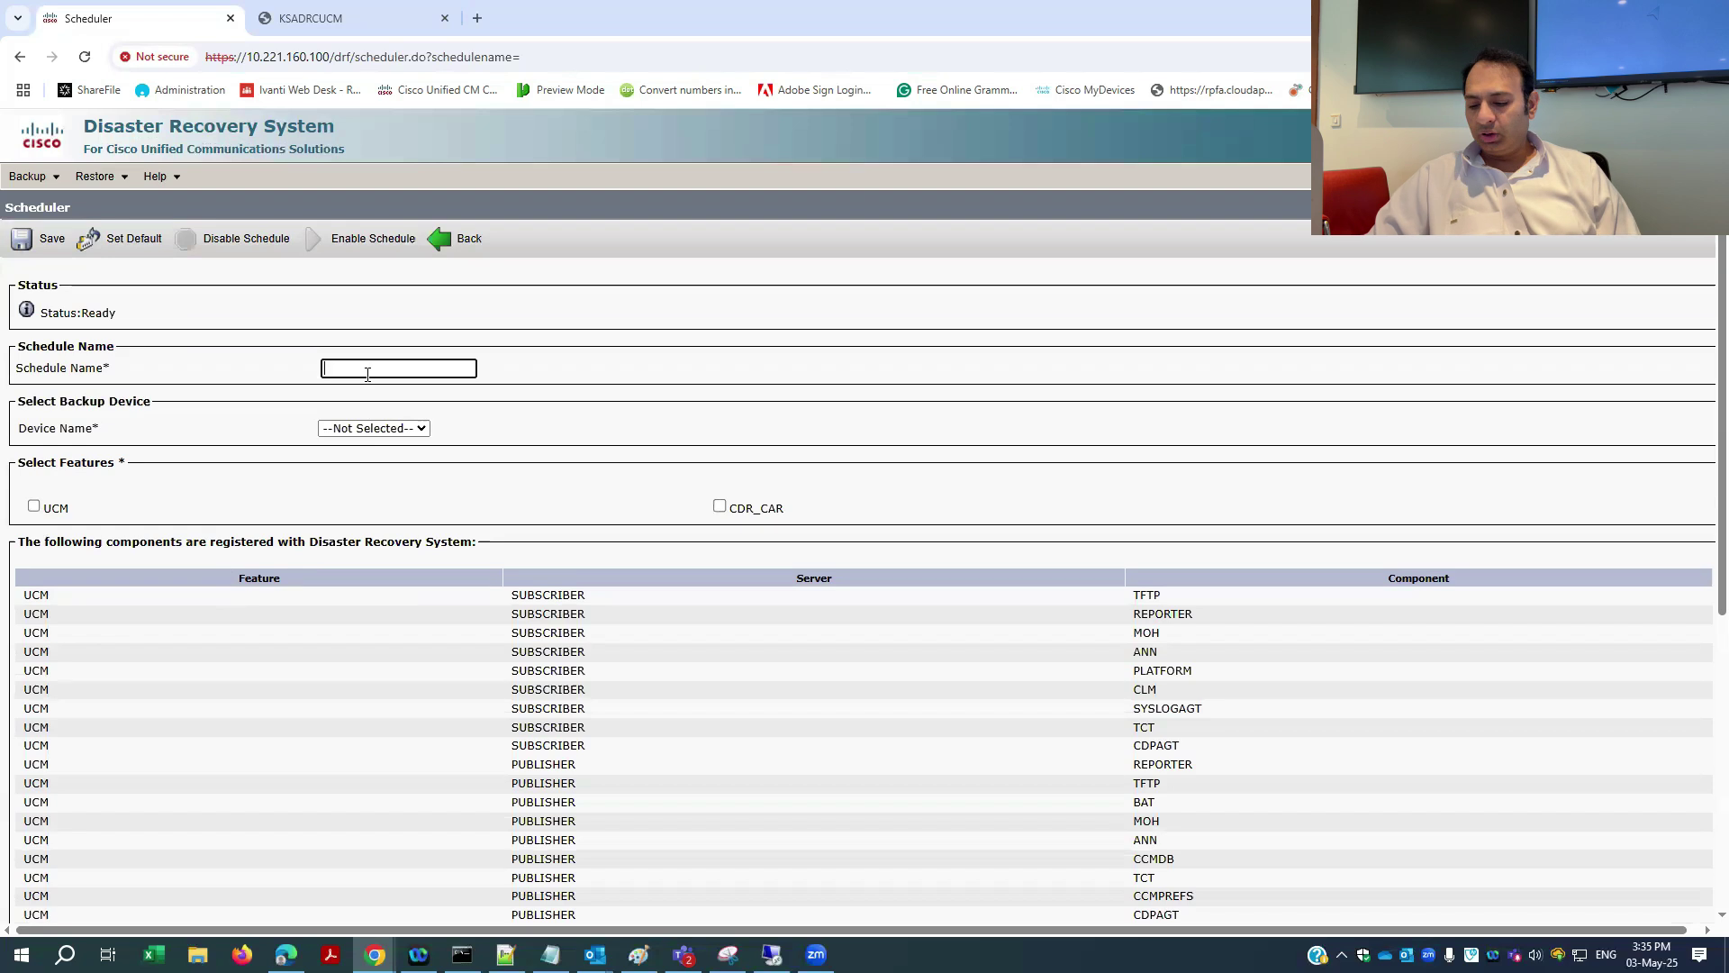
text(CUCM_Backup)
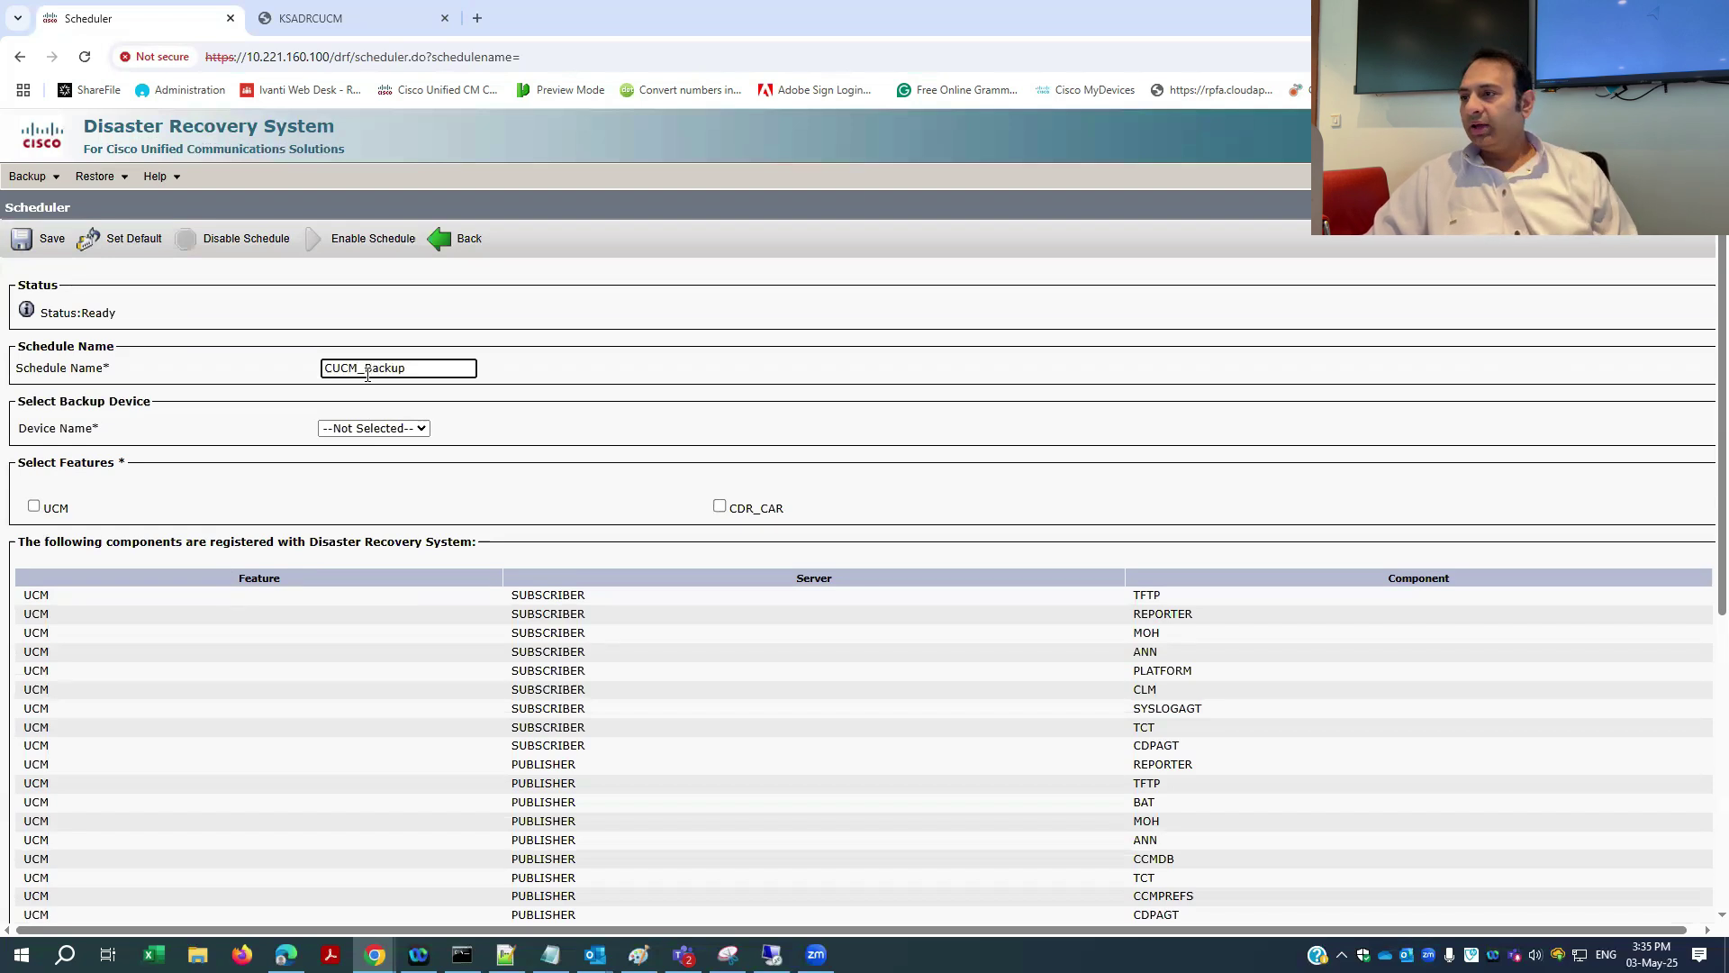
click(376, 429)
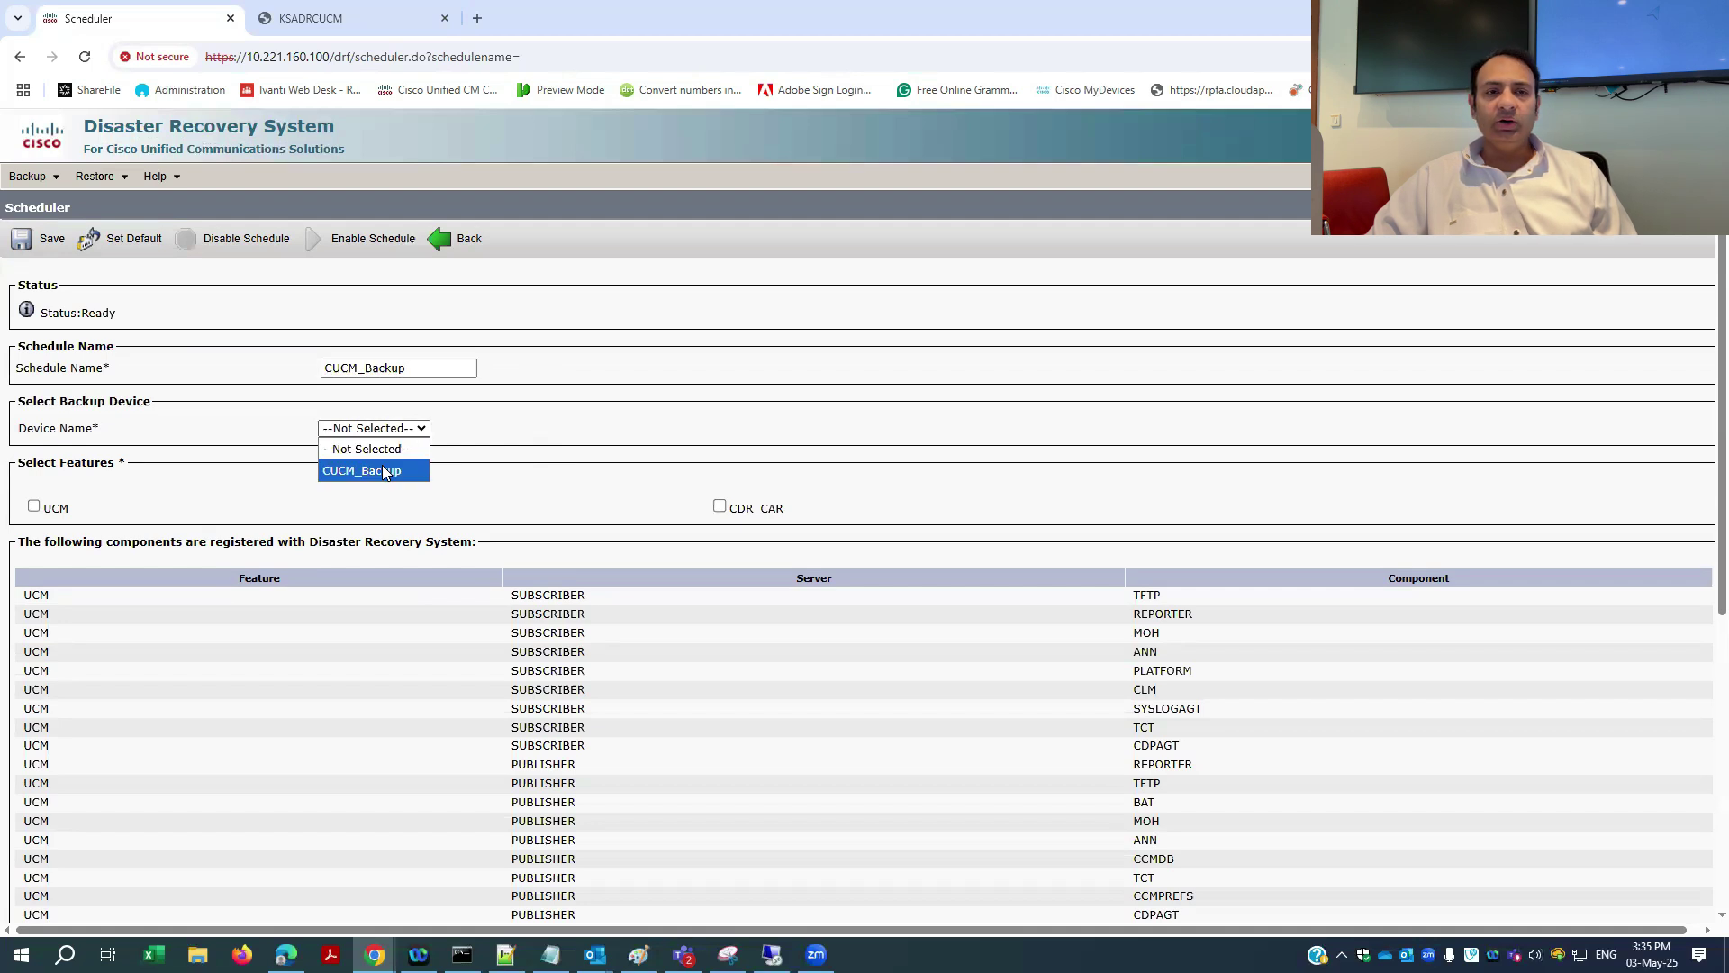
click(382, 471)
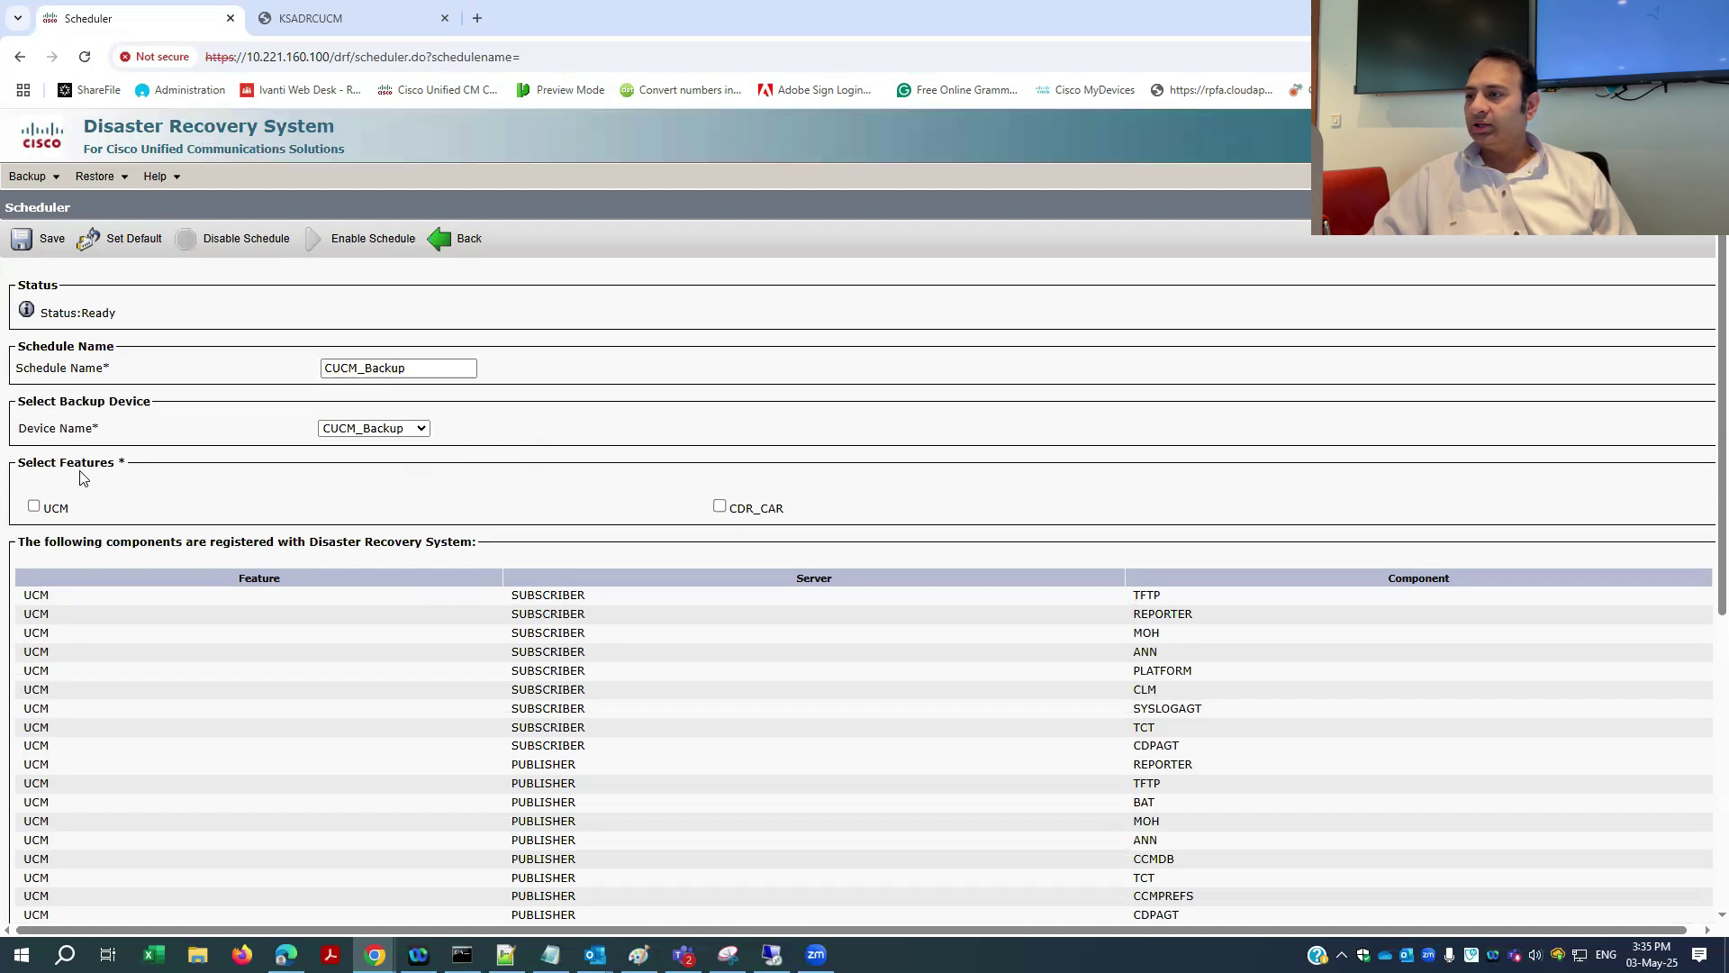
- Include the UCM and CDR_CAR features and review the schedule options
click(33, 506)
click(720, 507)
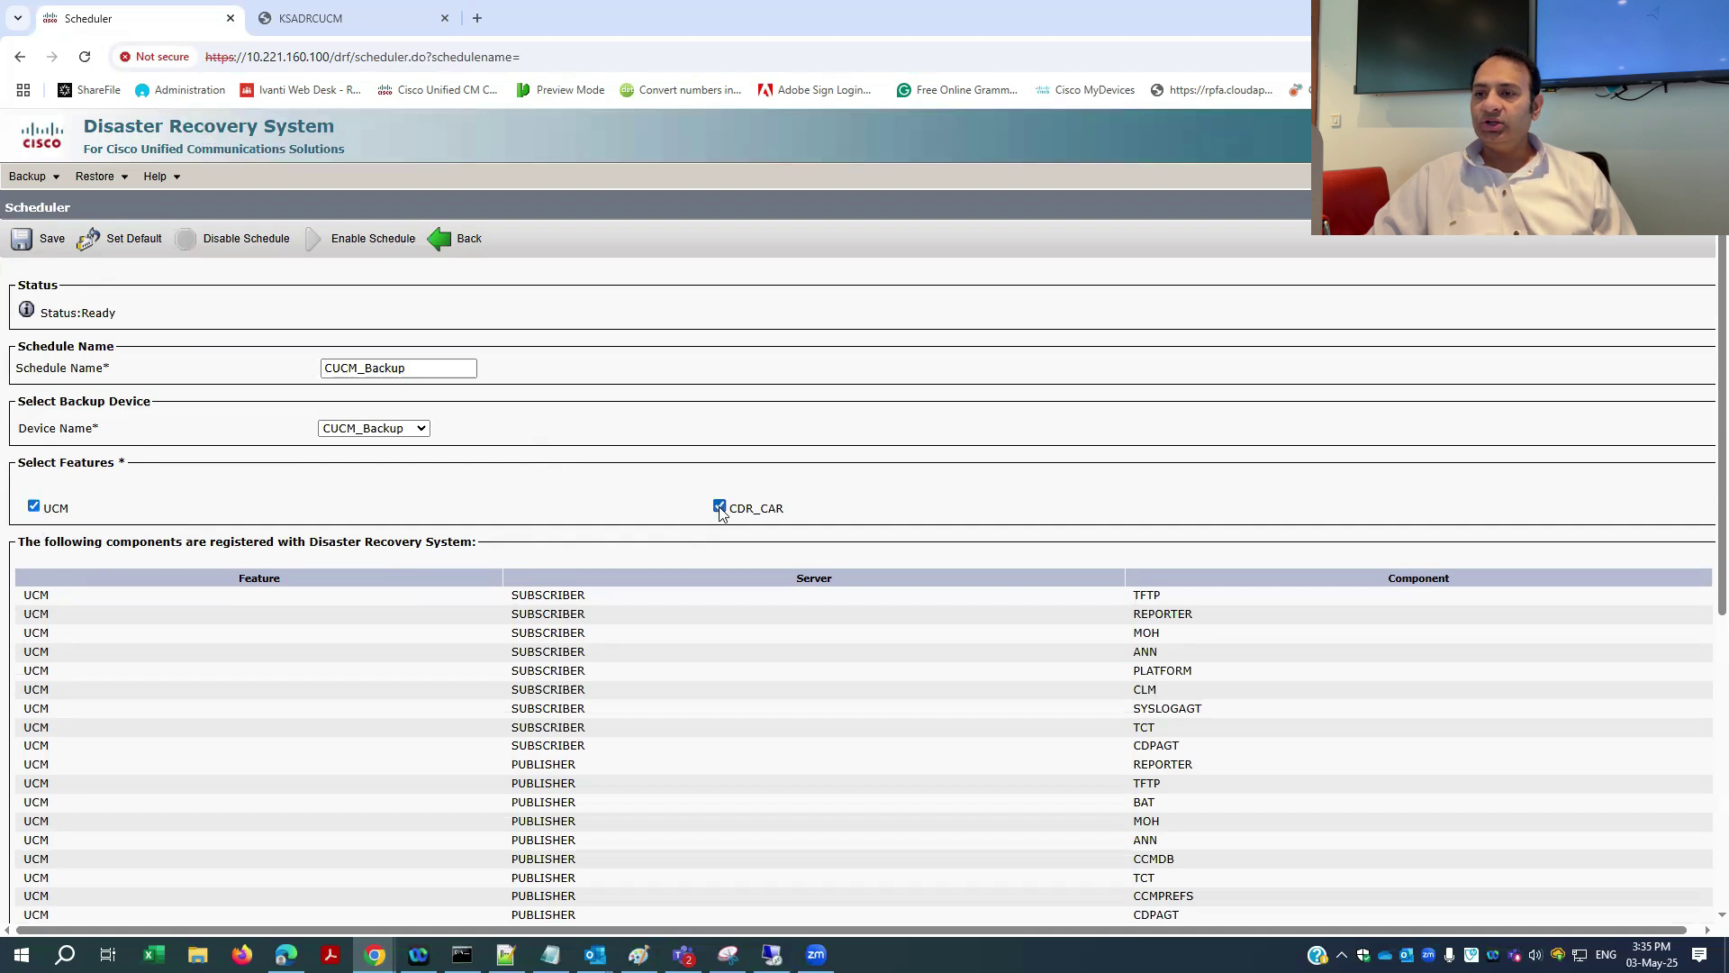
scroll(608, 509, down, 5)
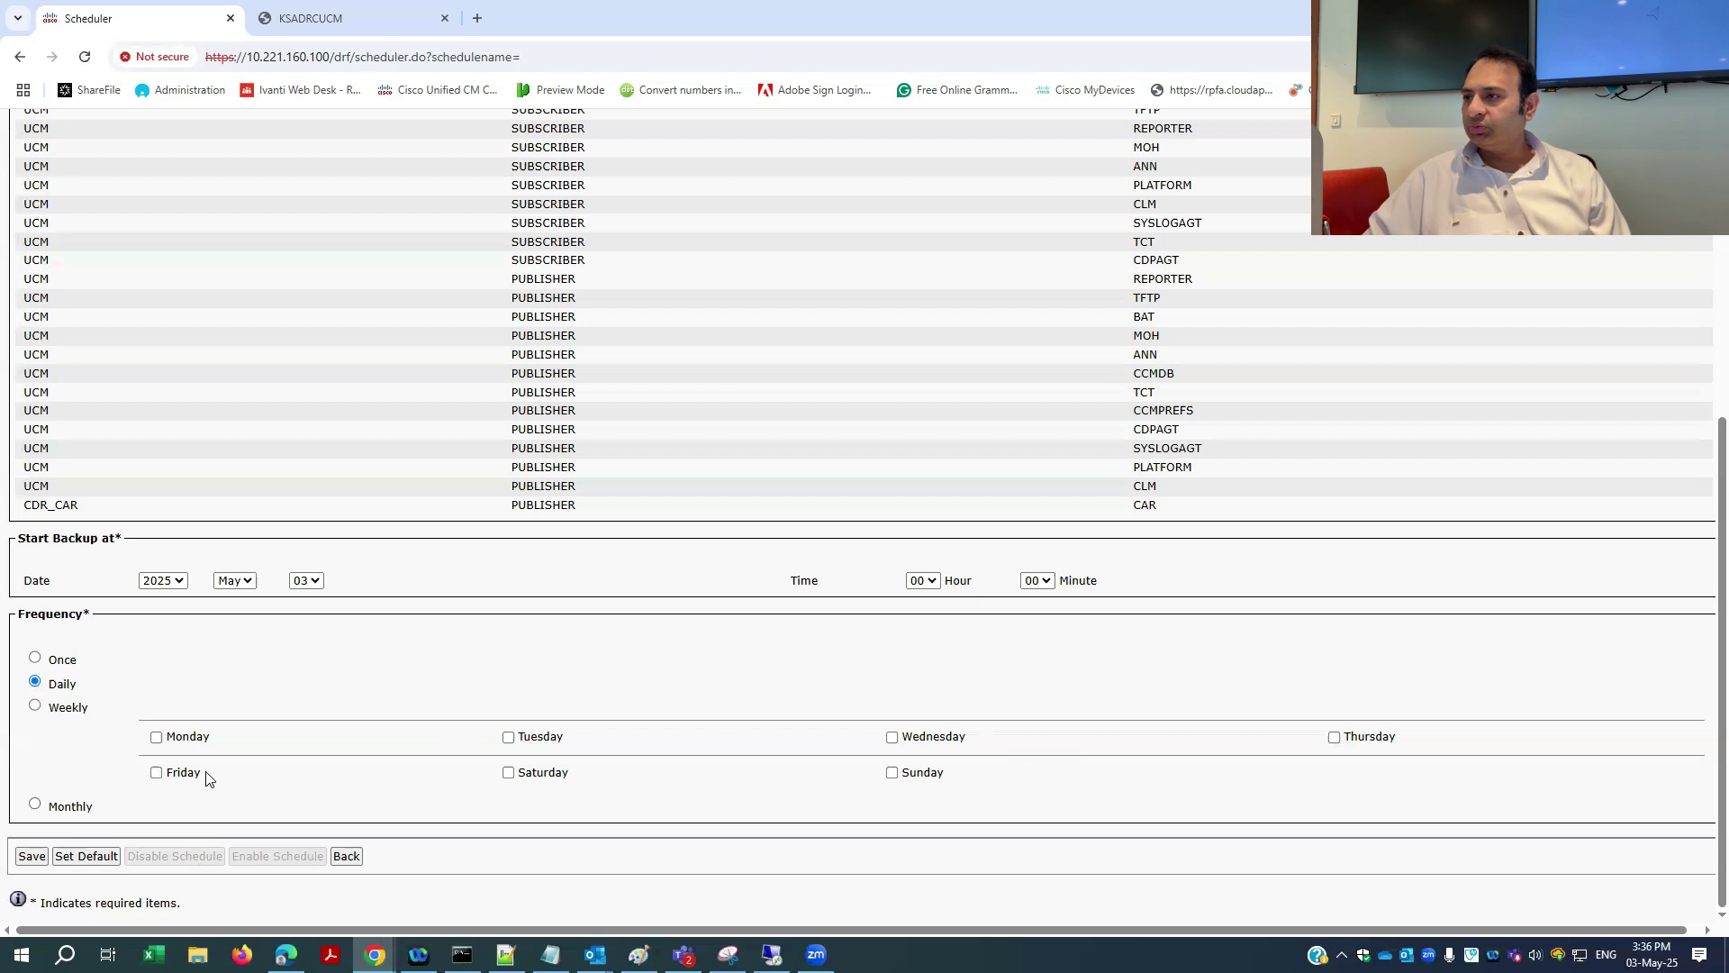
scroll(208, 776, up, 5)
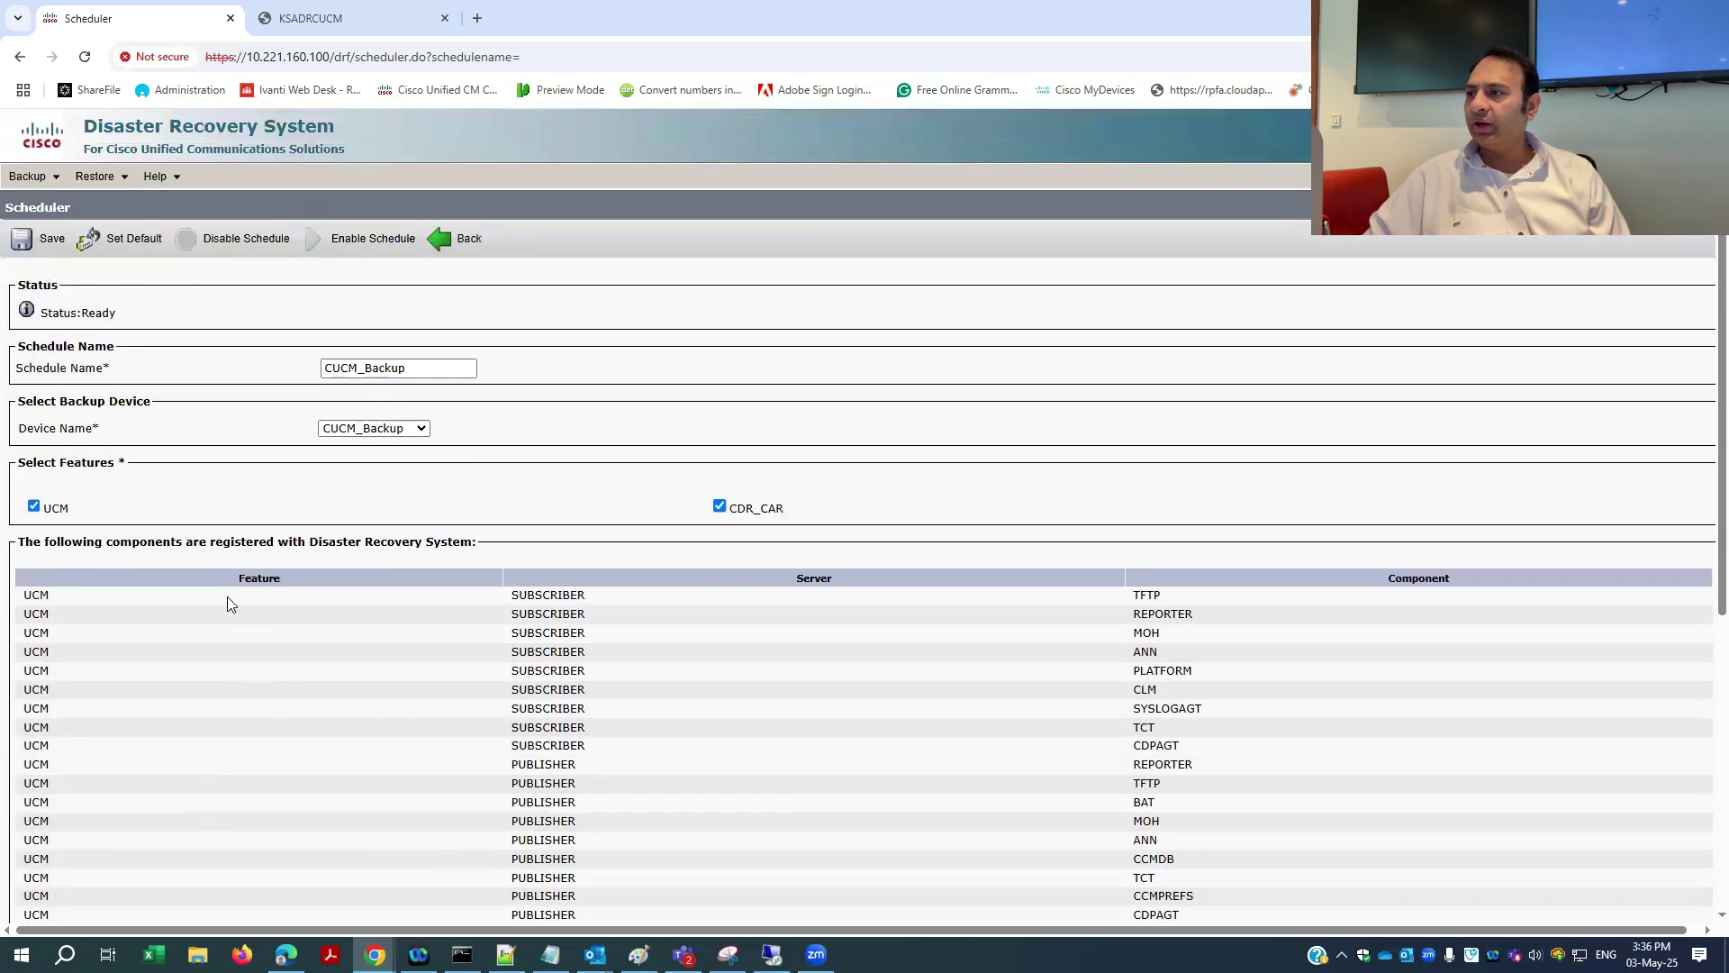
mouse_move(45, 164)
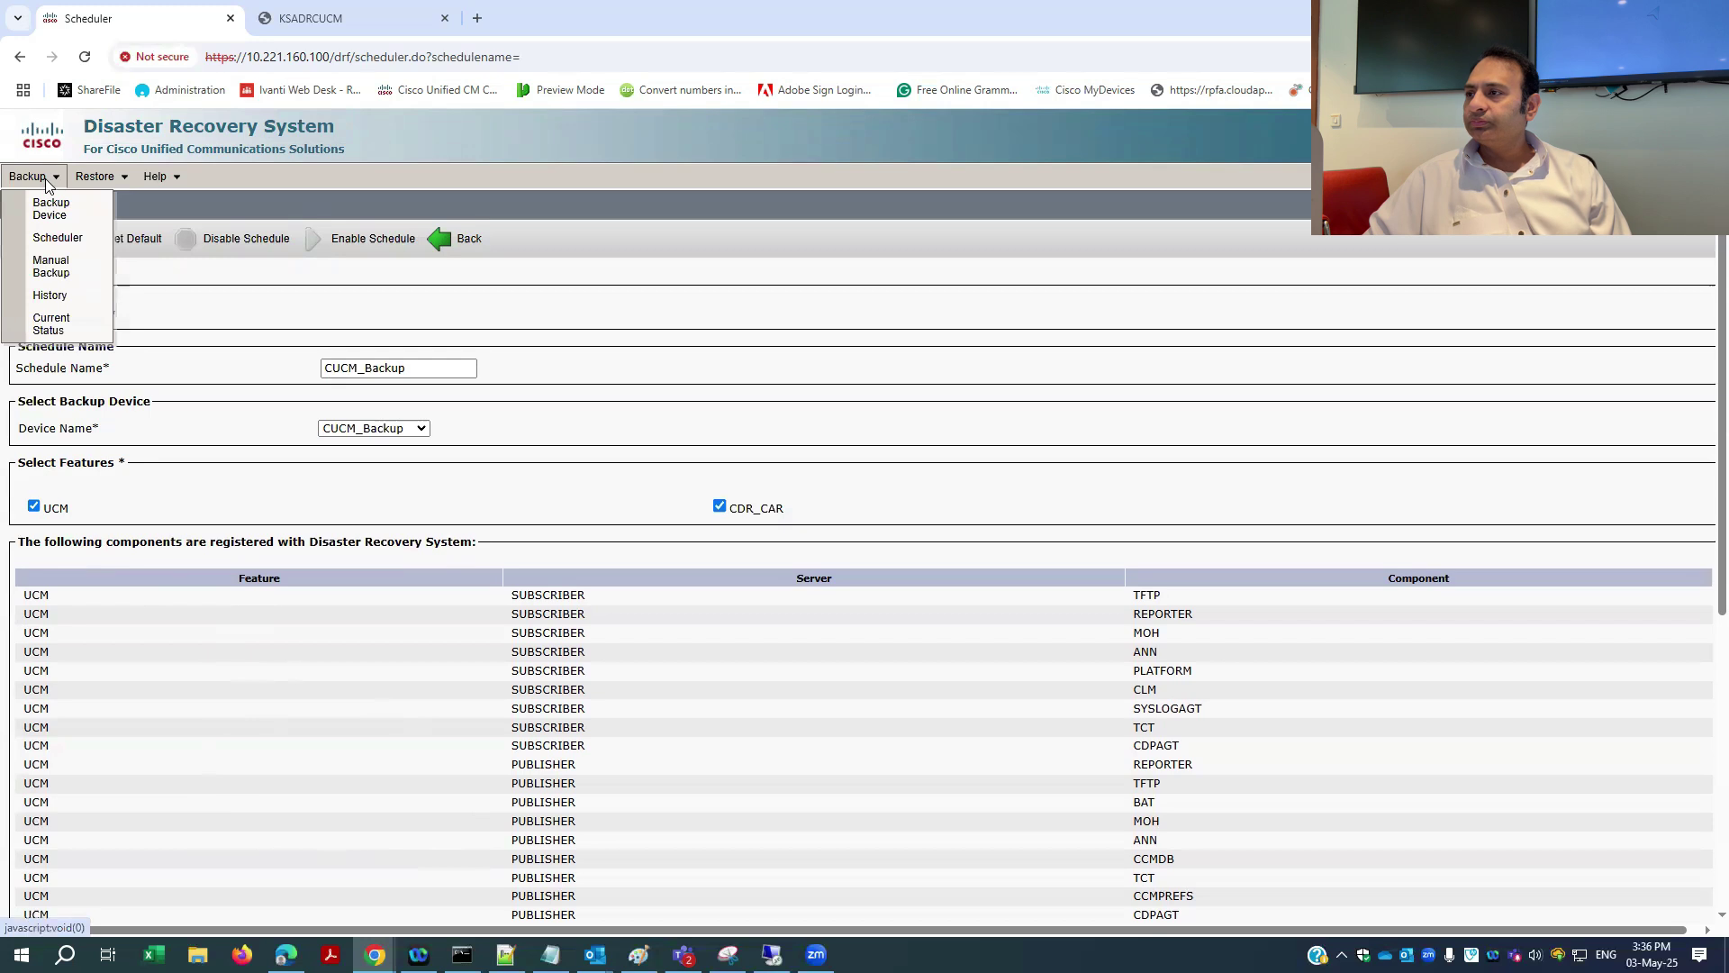
- On the Manual Backup page, select CUCM_Backup as the backup device
click(58, 279)
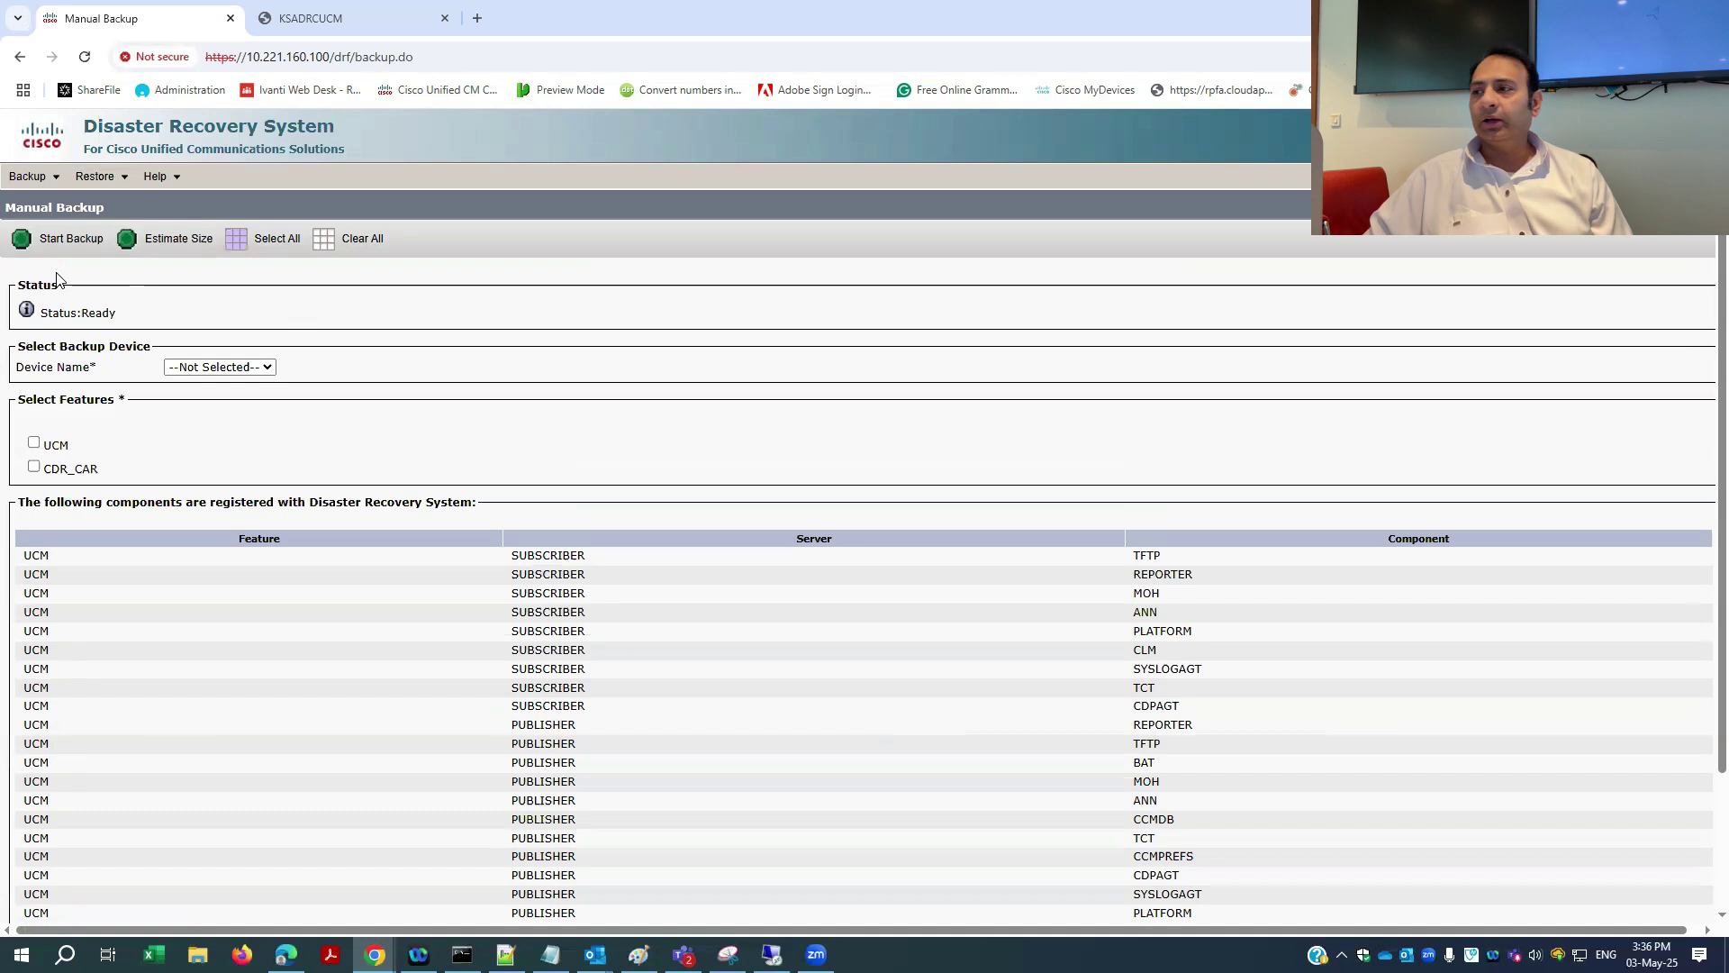
click(270, 369)
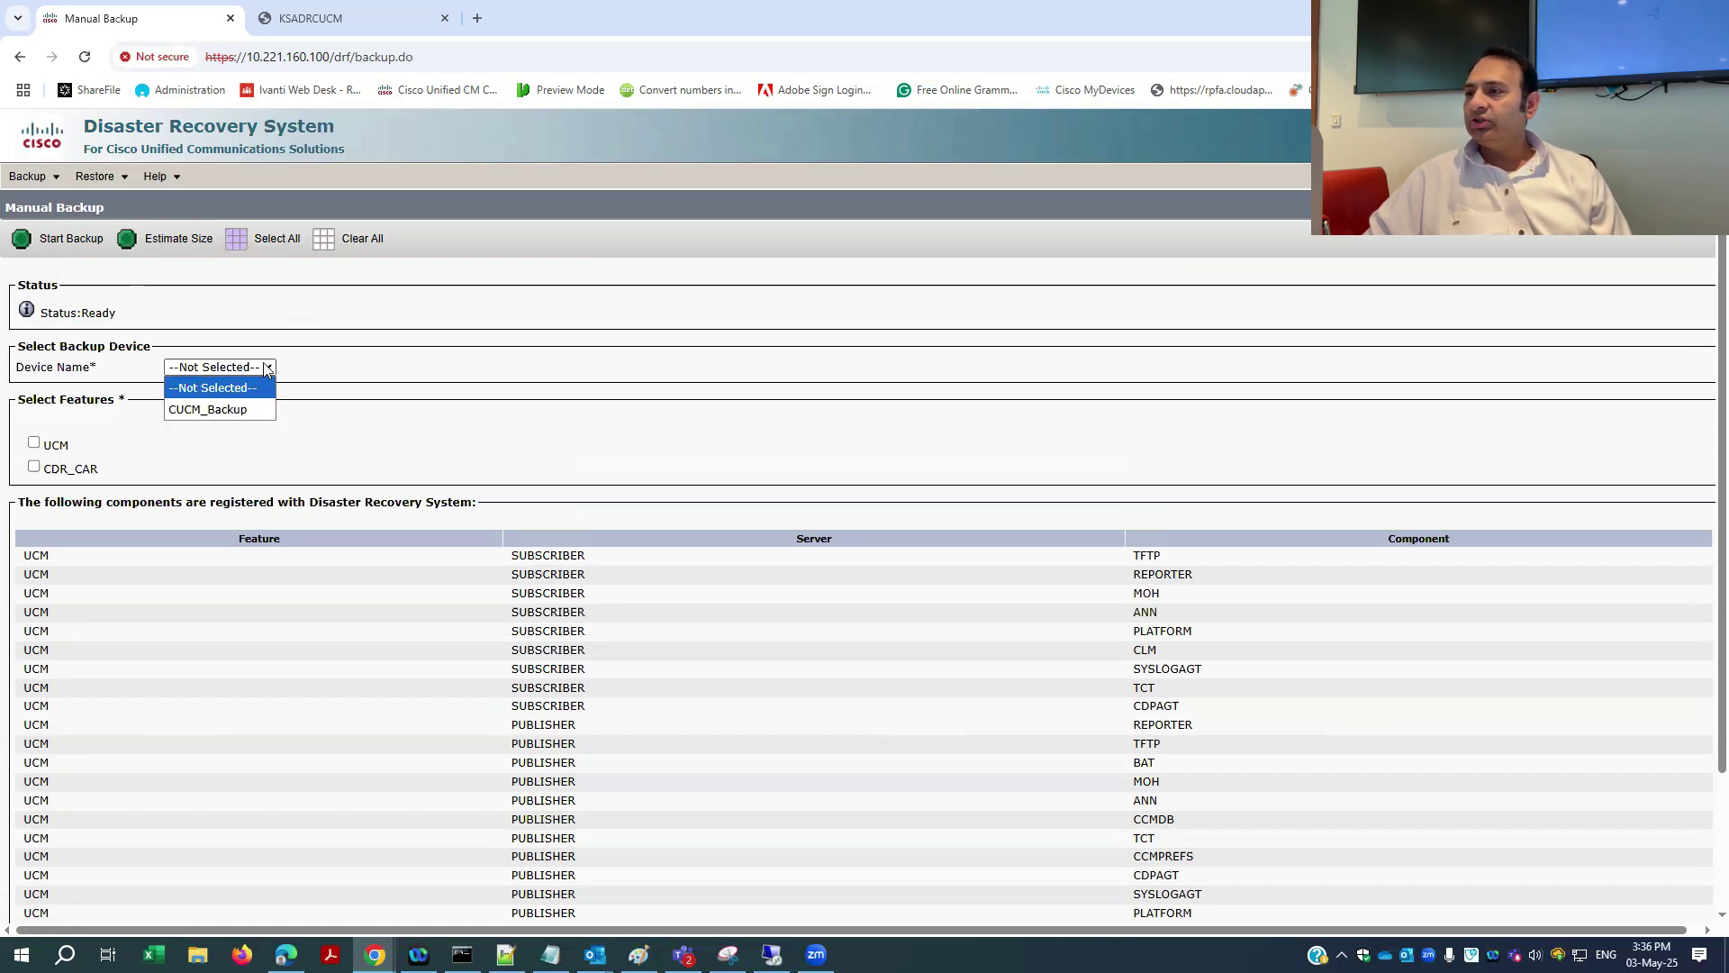
click(241, 409)
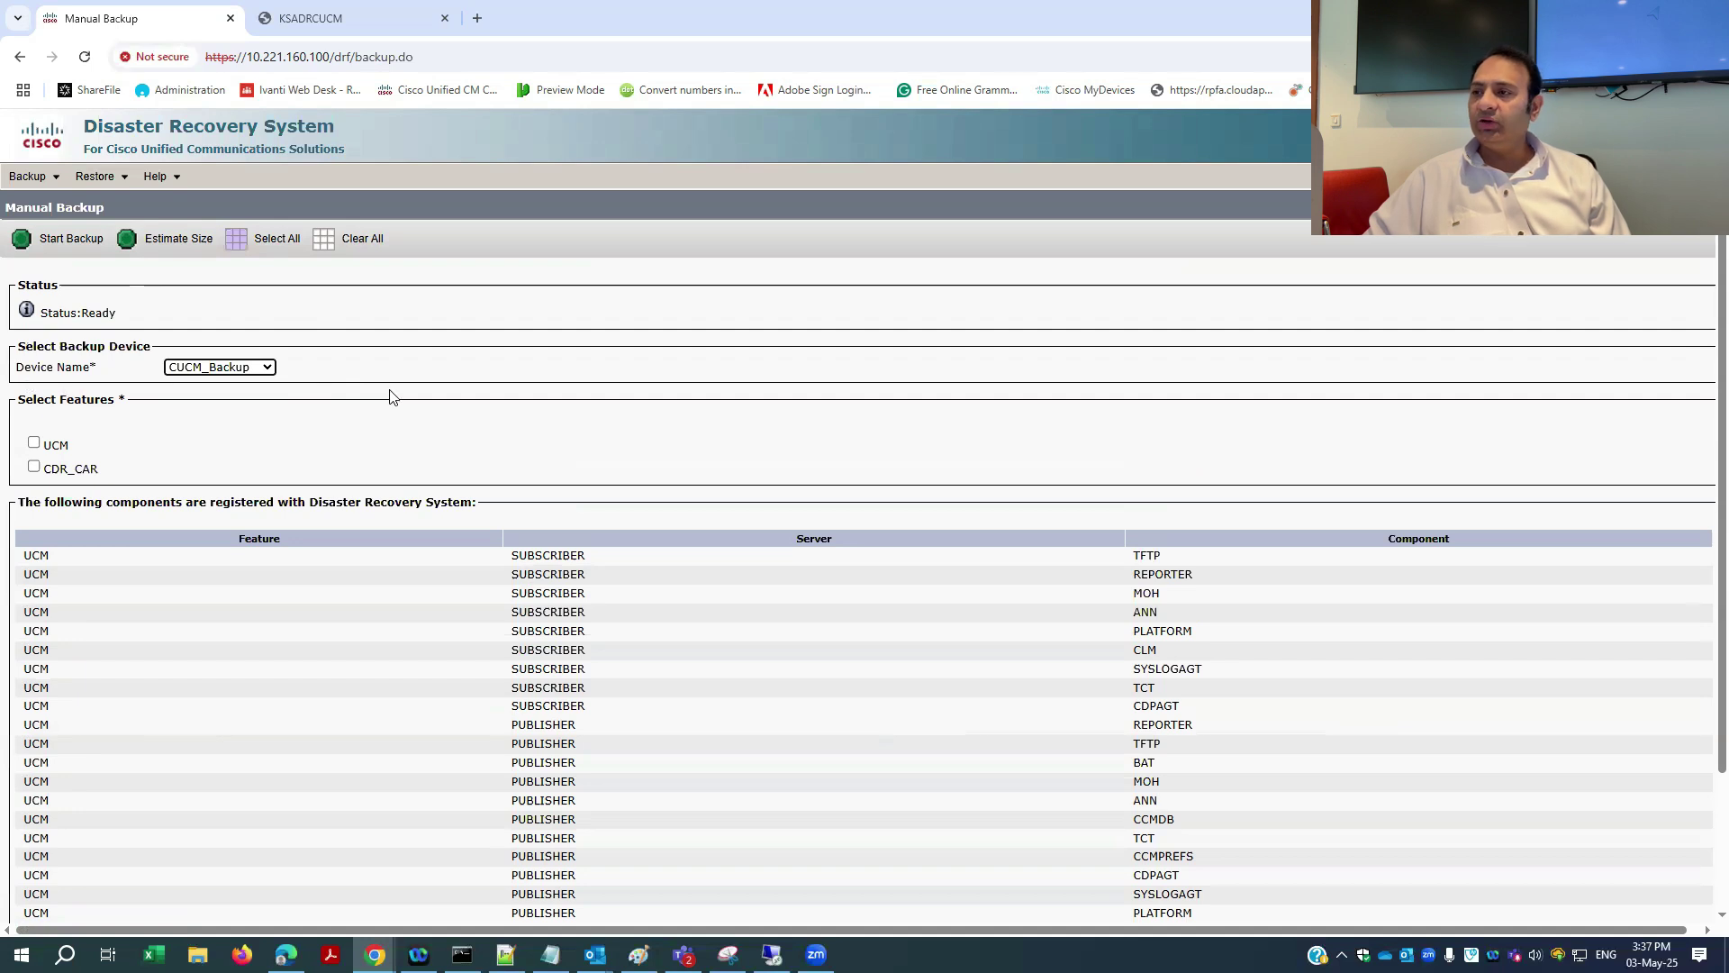
- Tick the UCM and CDR_CAR features for the manual backup
scroll(391, 397, down, 1)
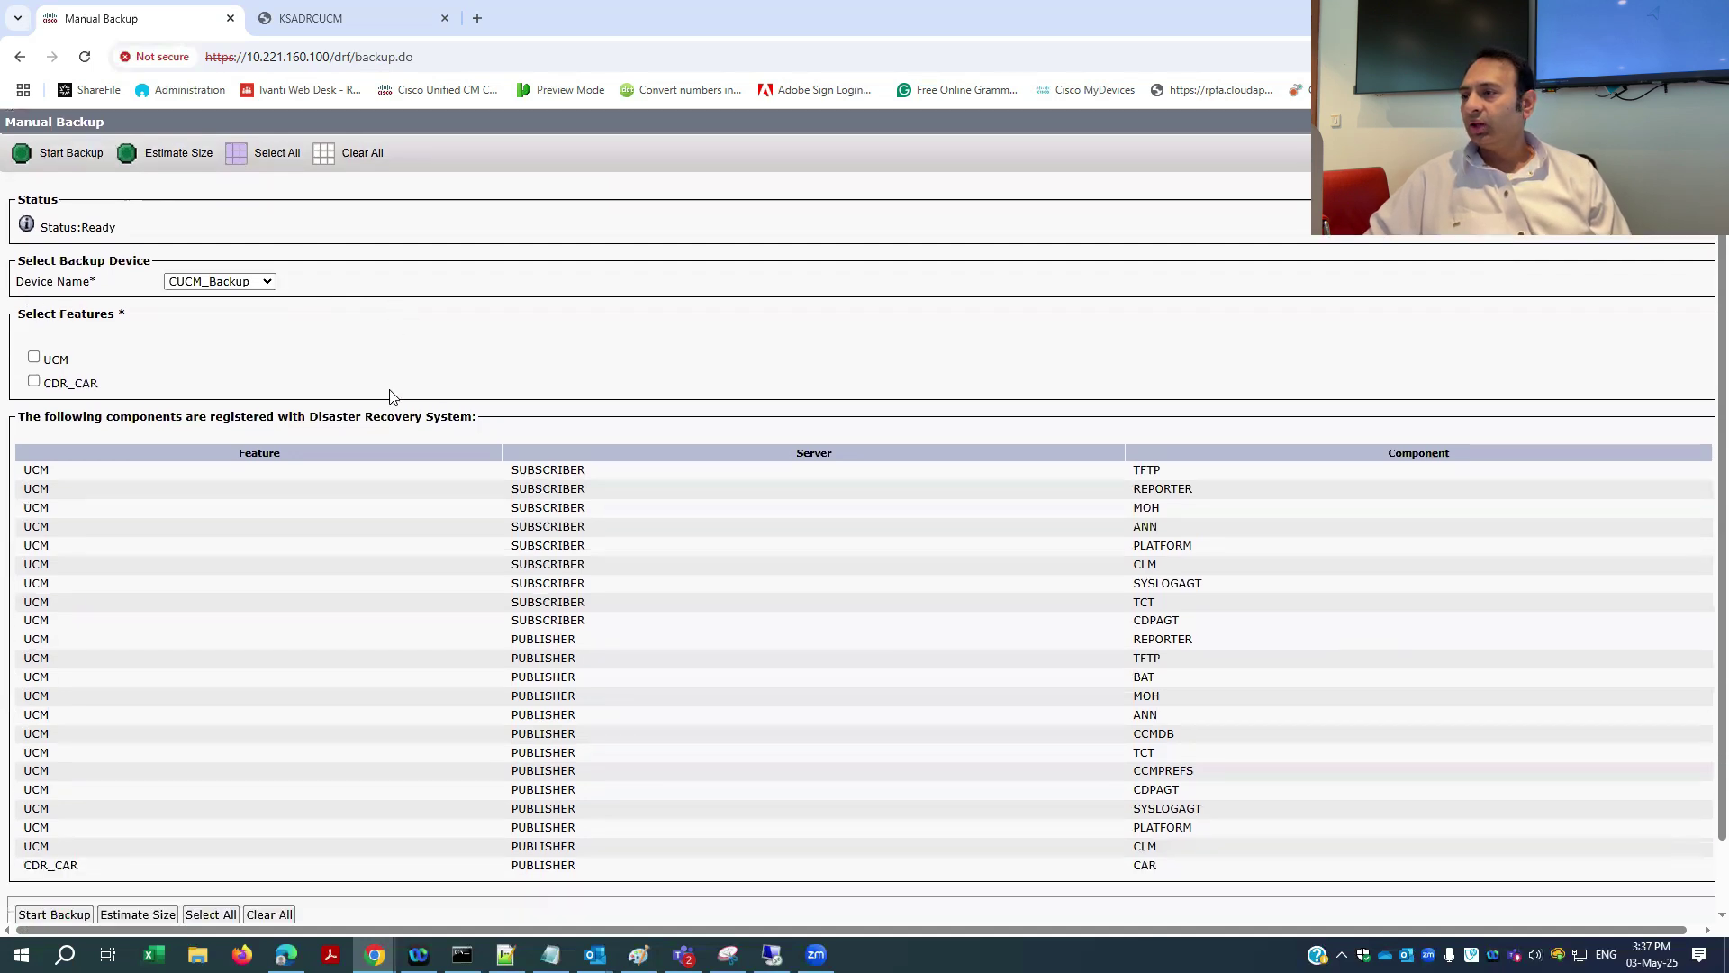
click(34, 354)
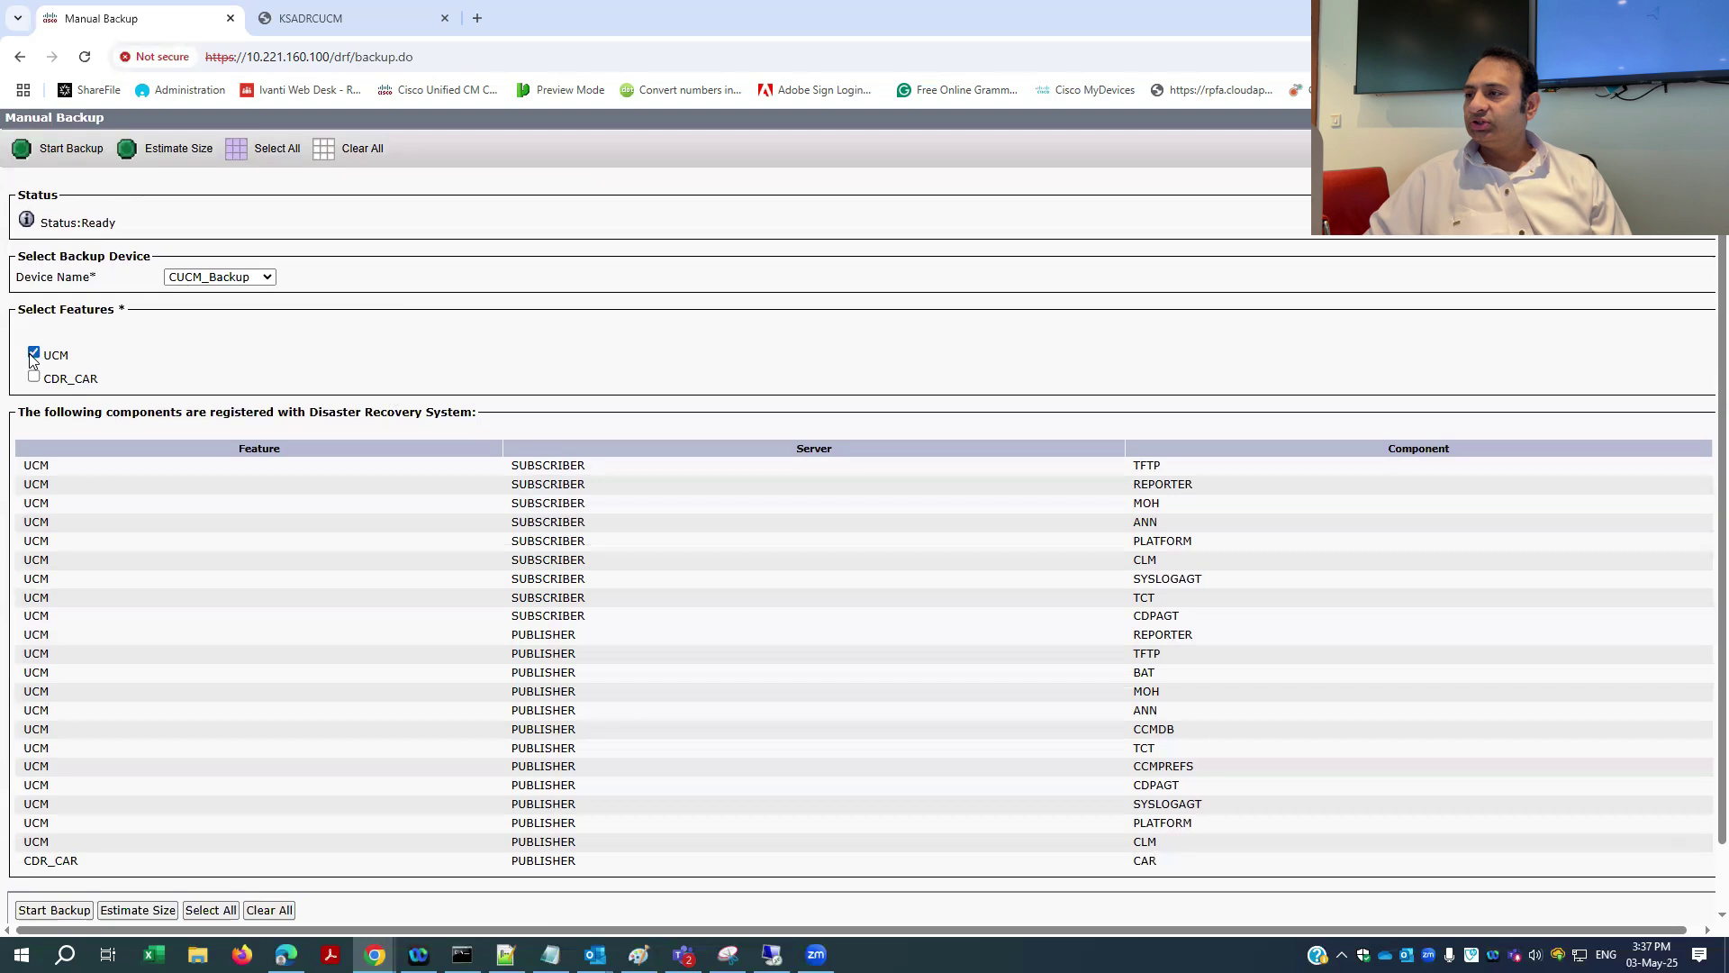
click(33, 379)
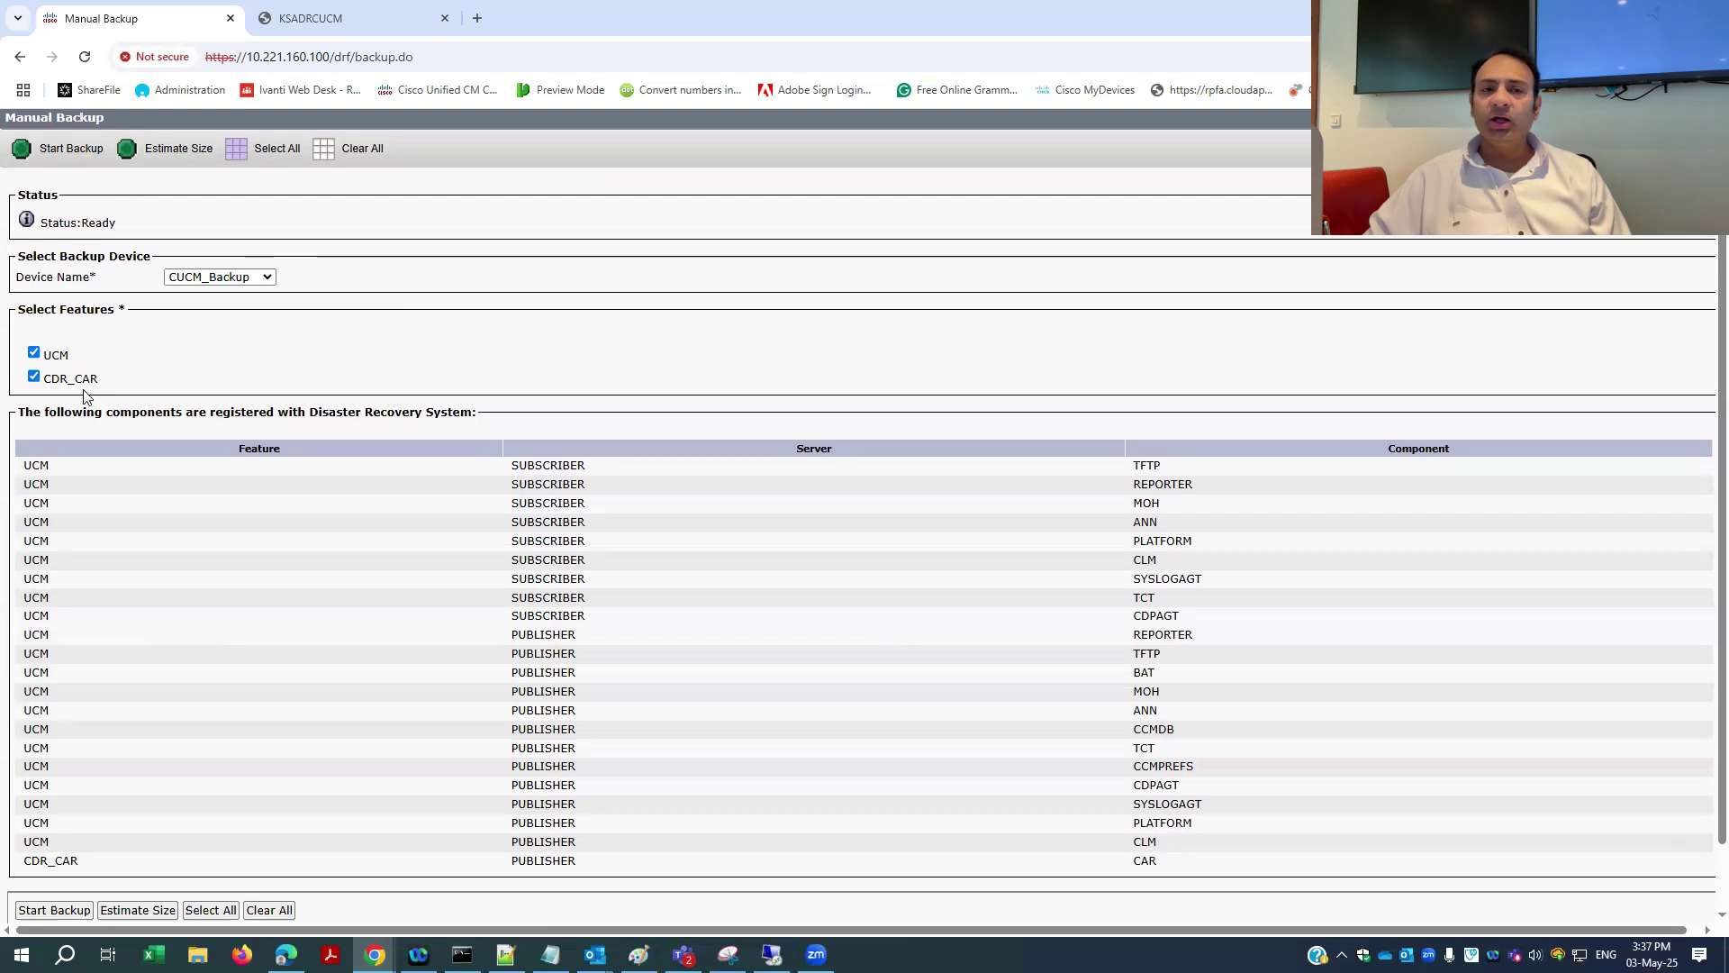
scroll(427, 586, down, 2)
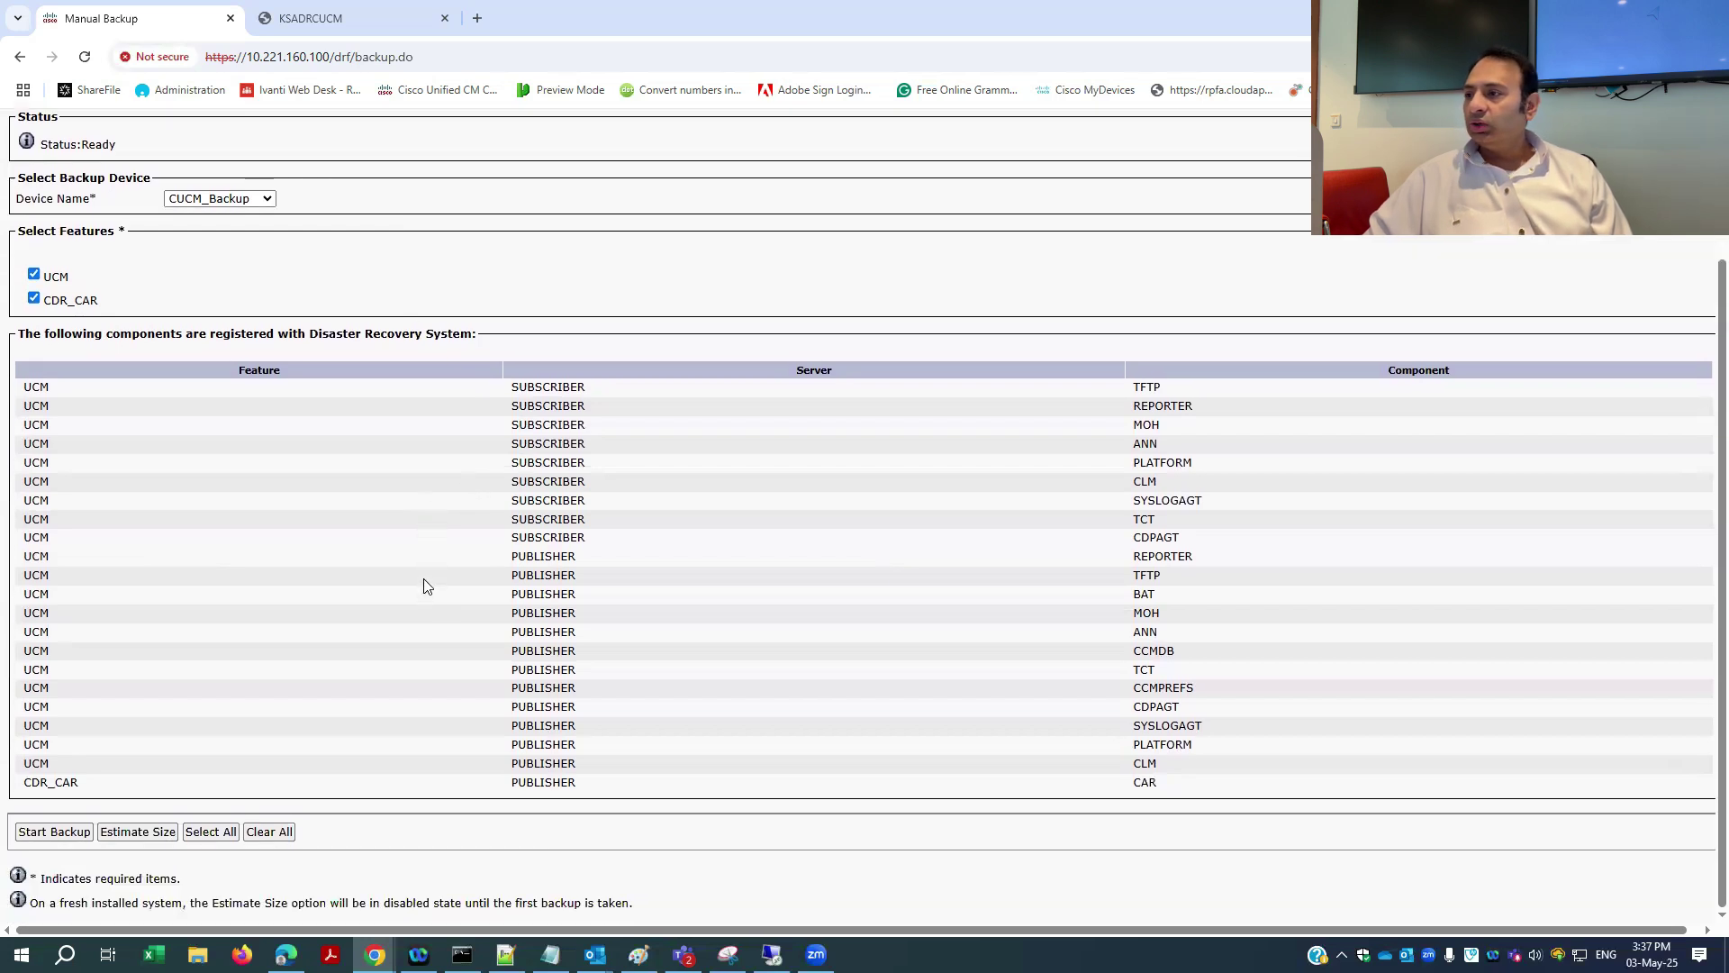
double_click(34, 388)
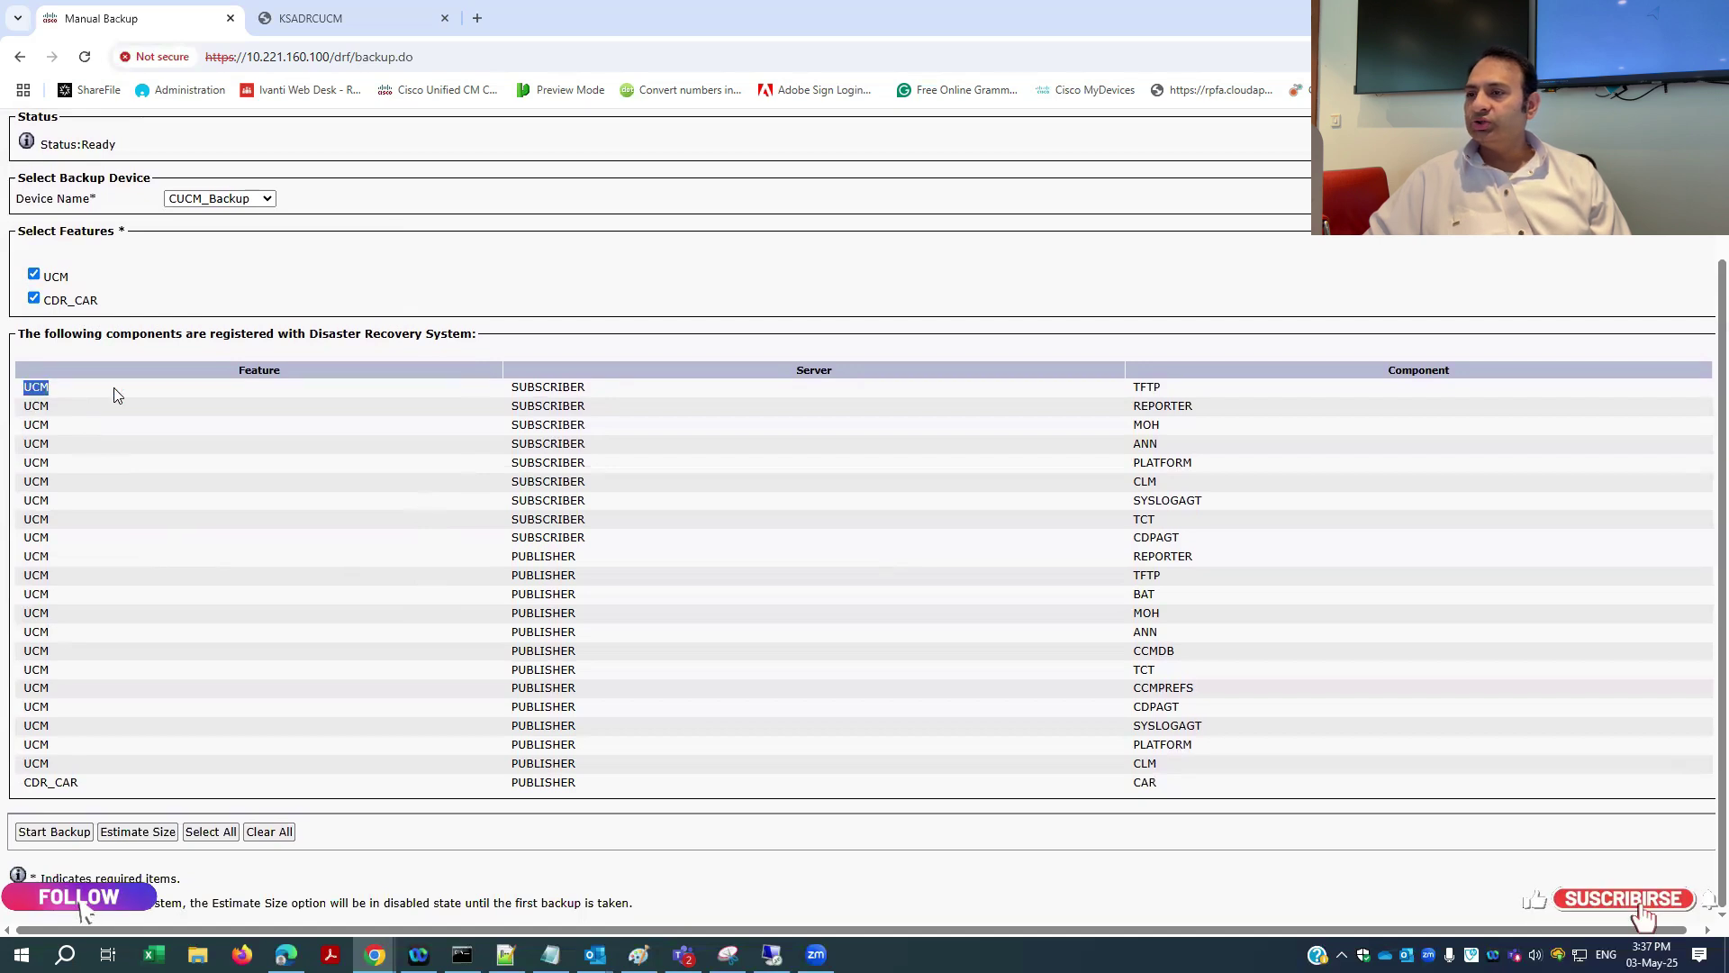
click(190, 404)
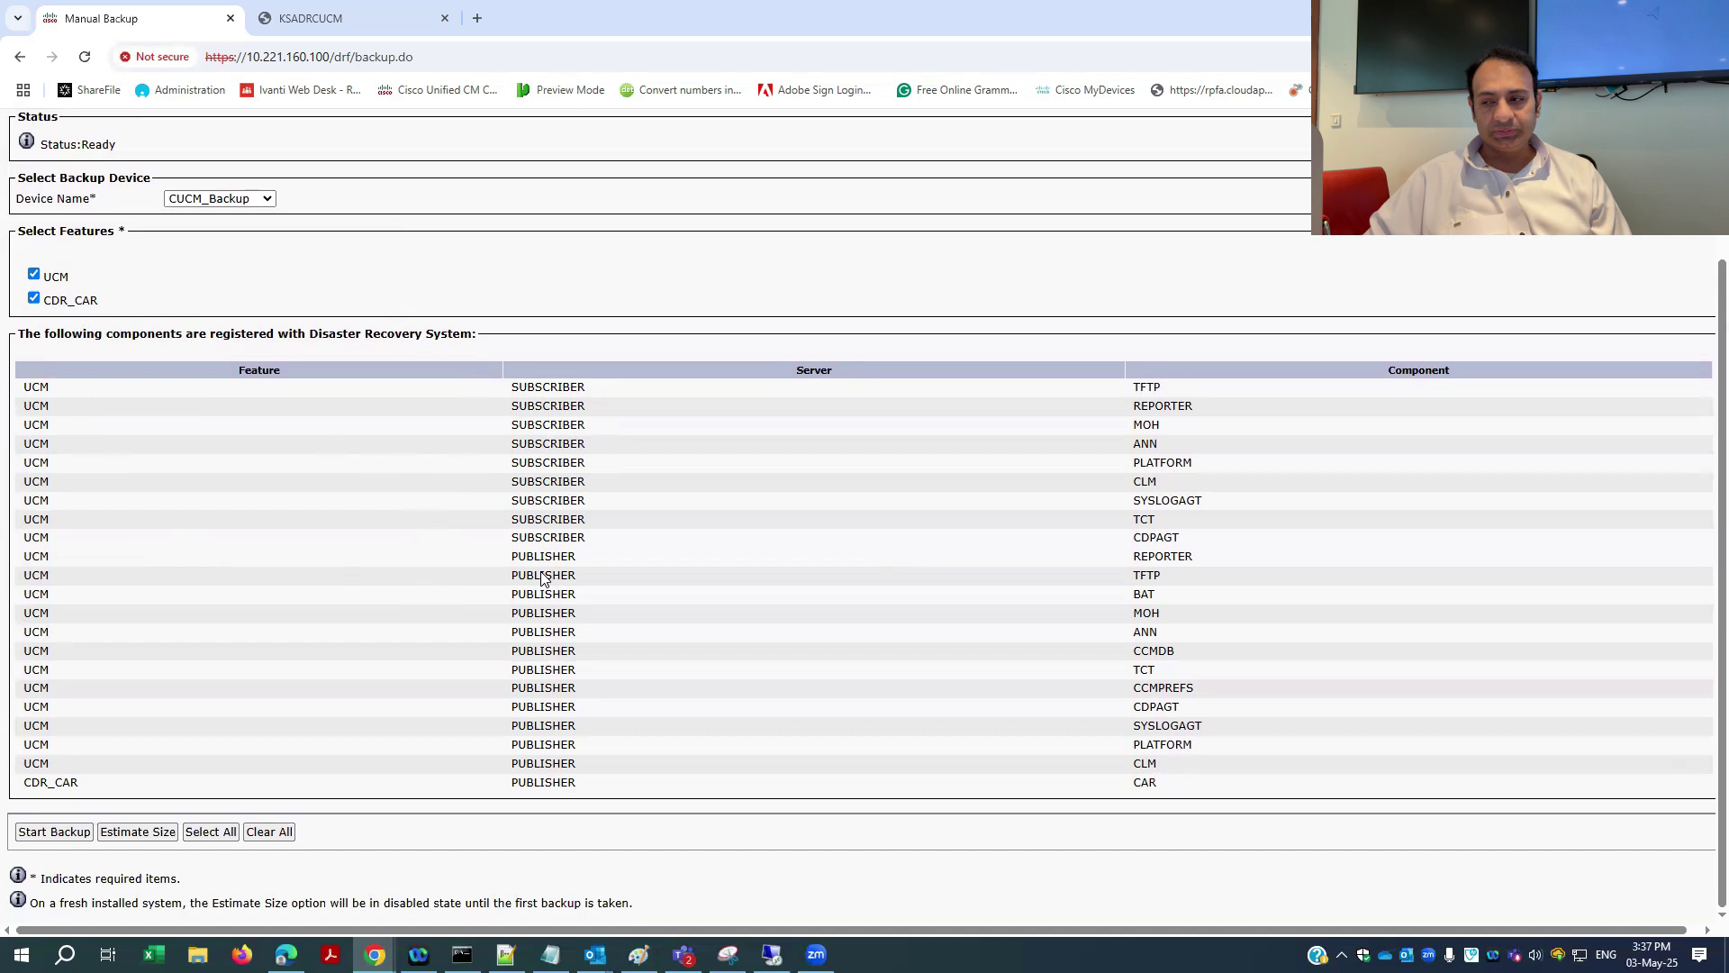
scroll(419, 603, up, 2)
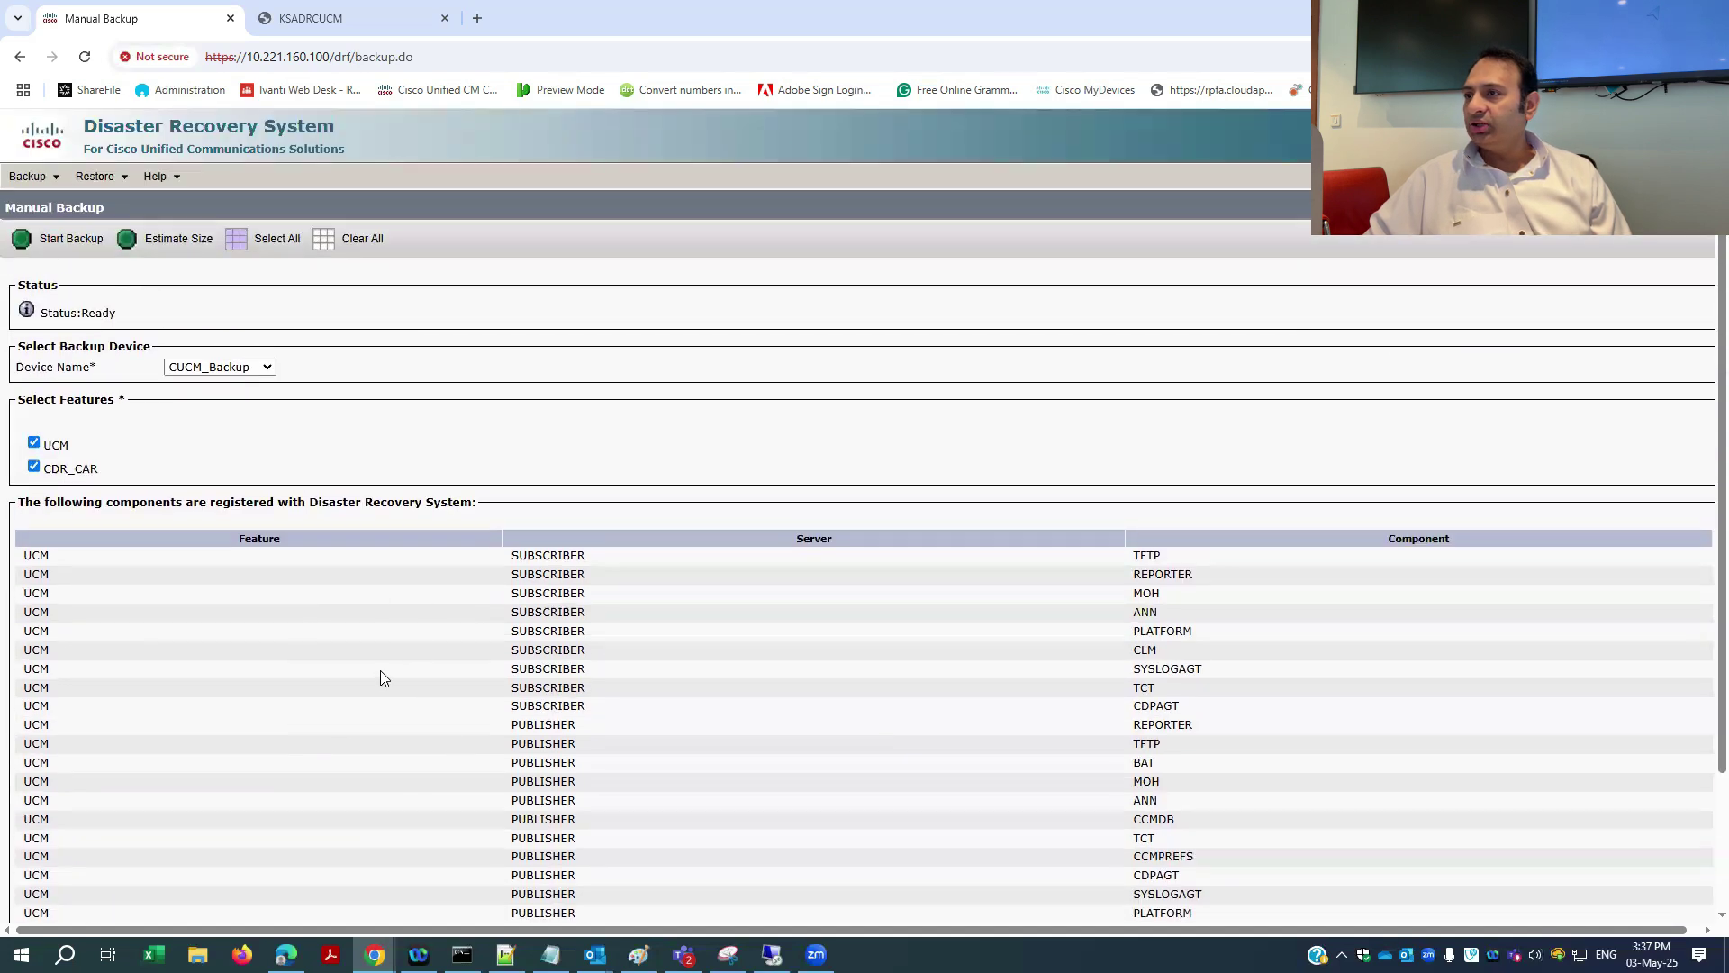
scroll(378, 671, down, 2)
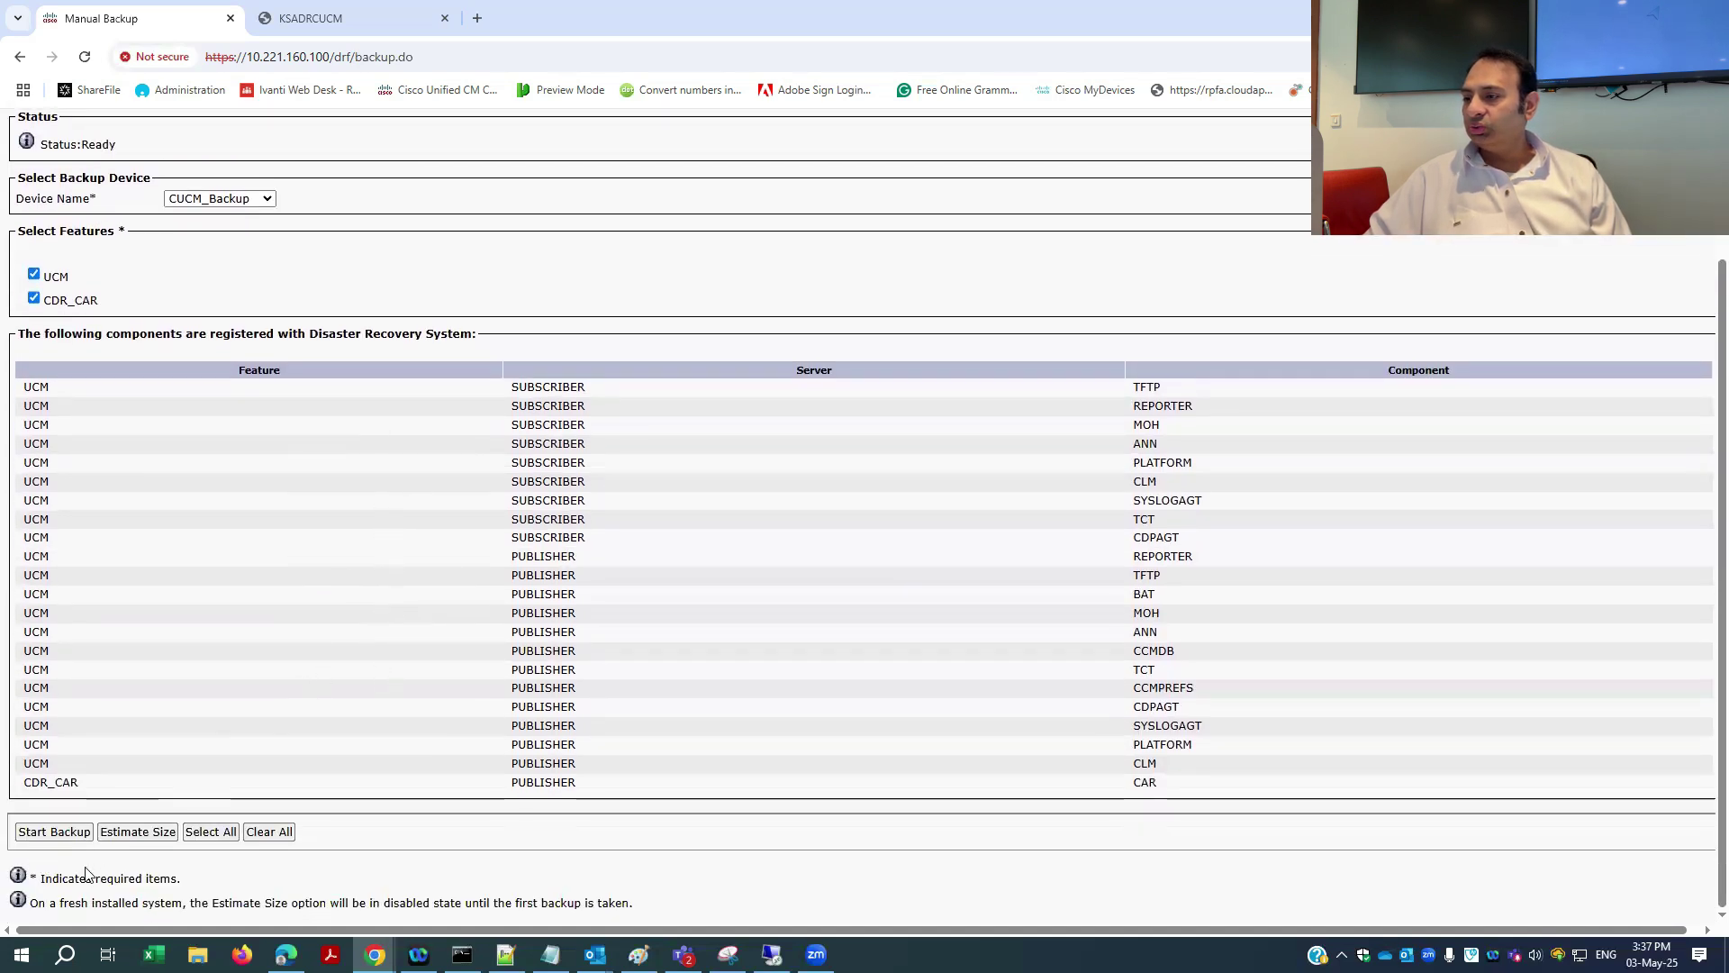
- Start the manual backup, accepting the encryption password warning, and wait for Backup Status
click(38, 836)
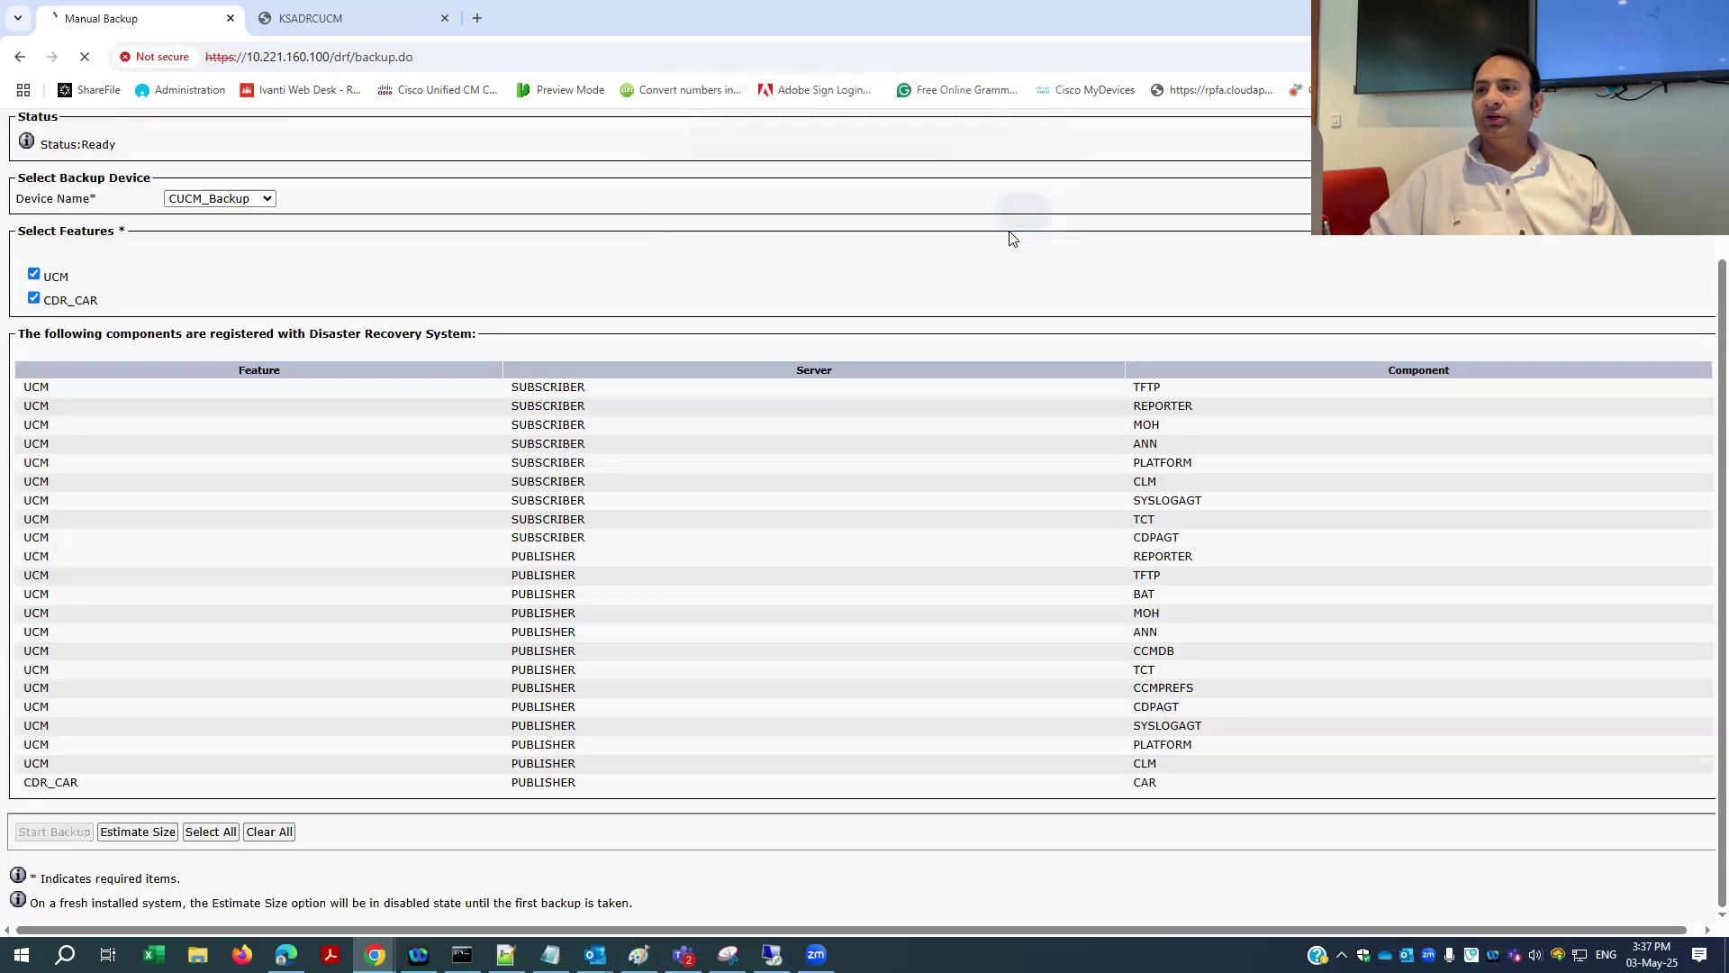
click(1018, 227)
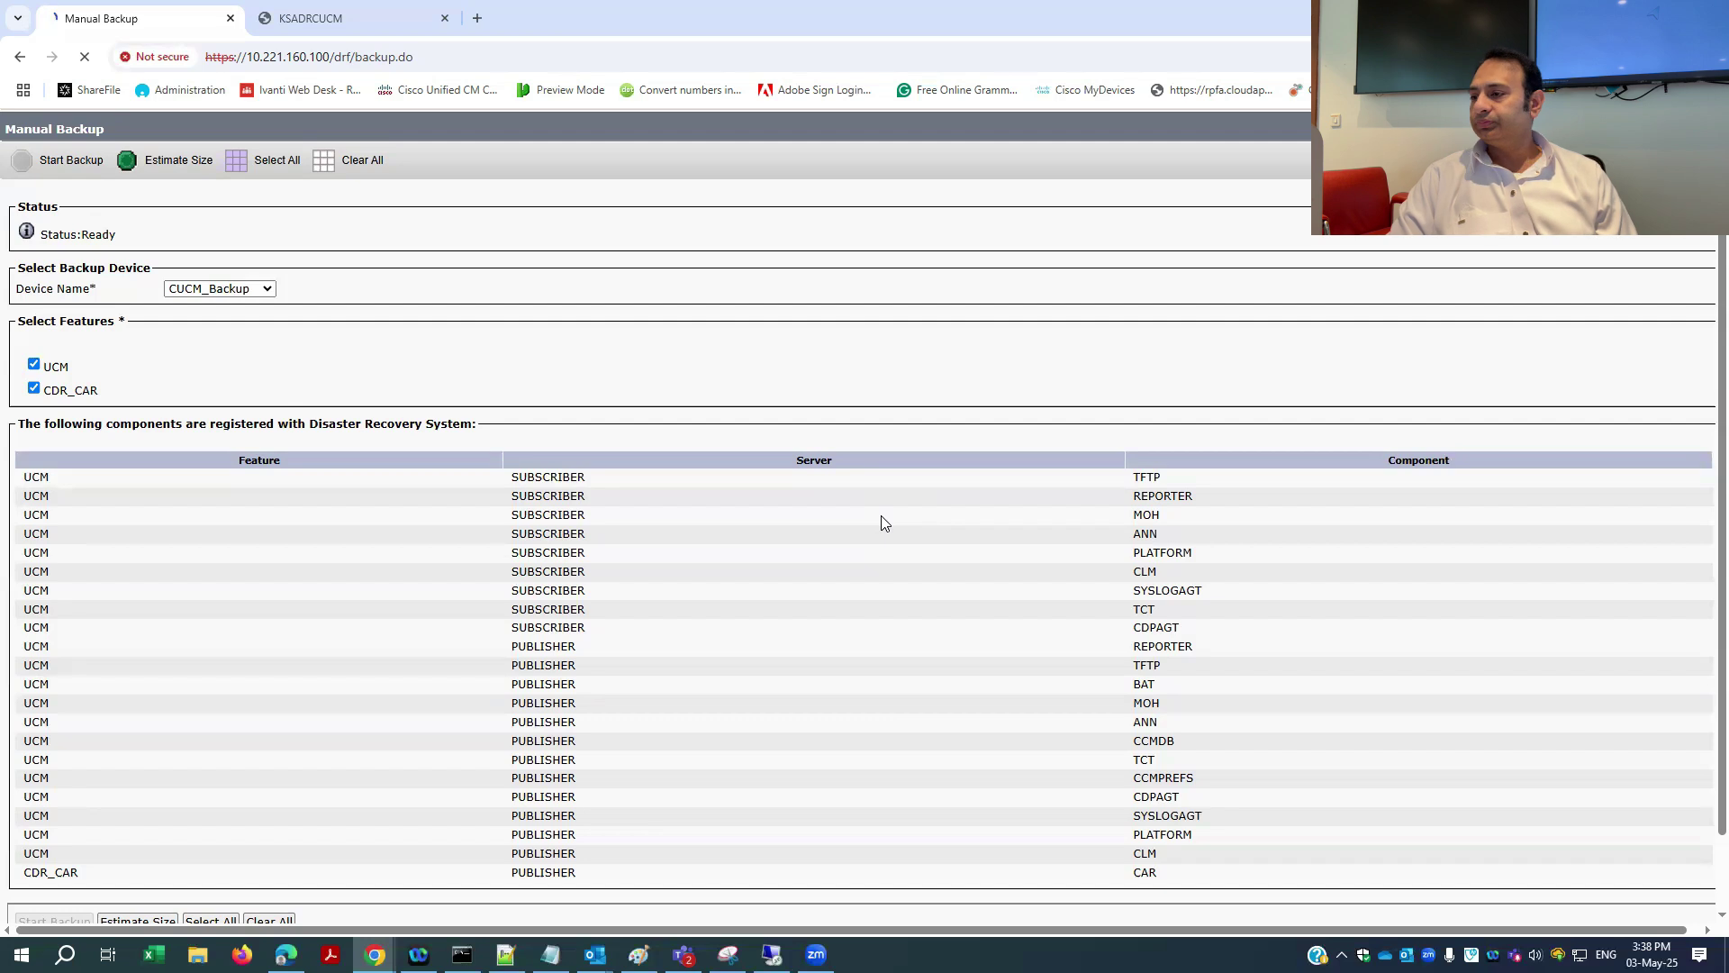
scroll(882, 523, down, 1)
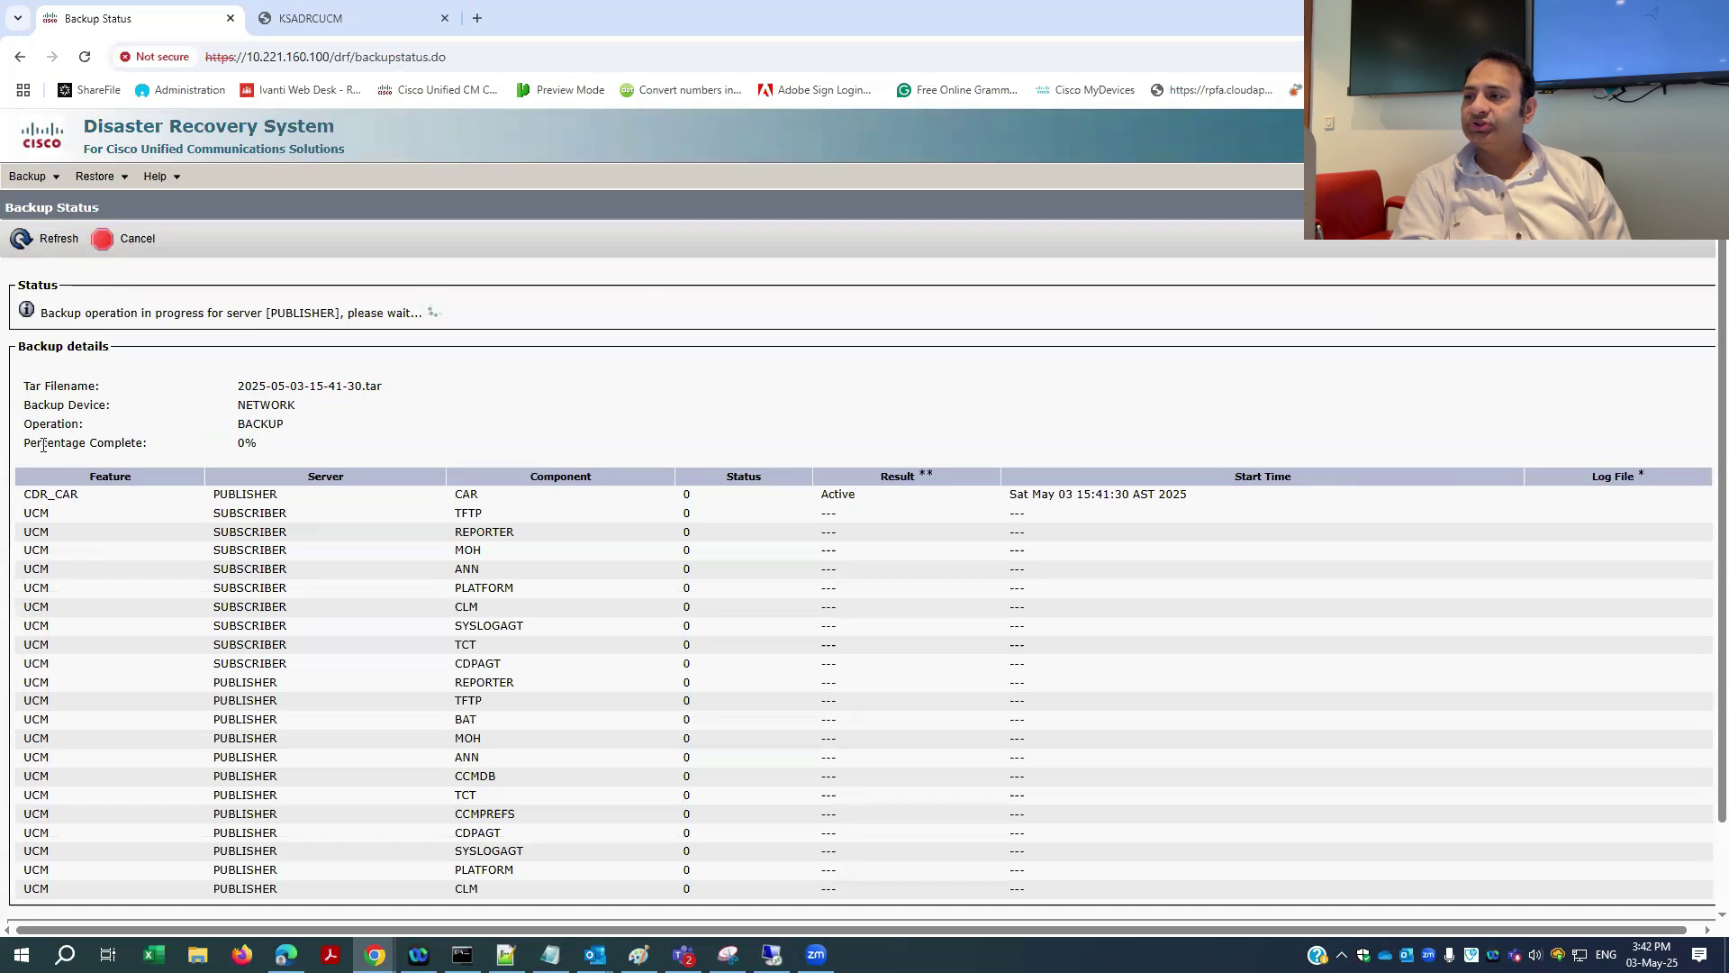
drag(13, 278, 213, 440)
click(432, 452)
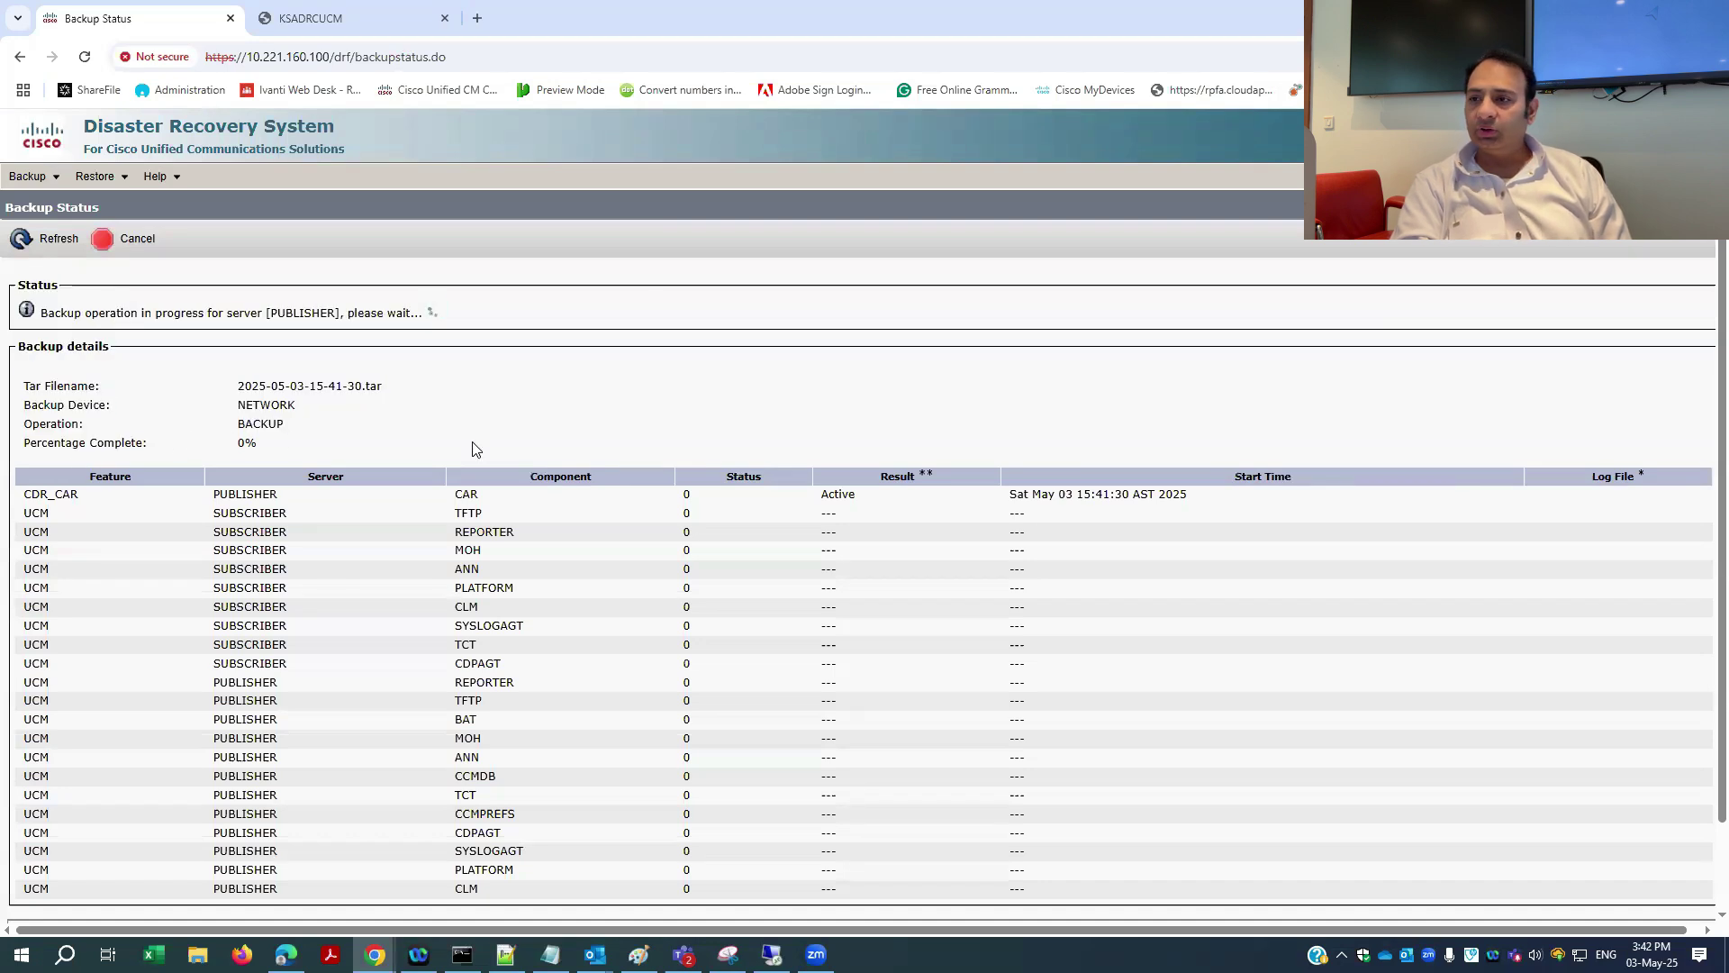
scroll(475, 446, down, 1)
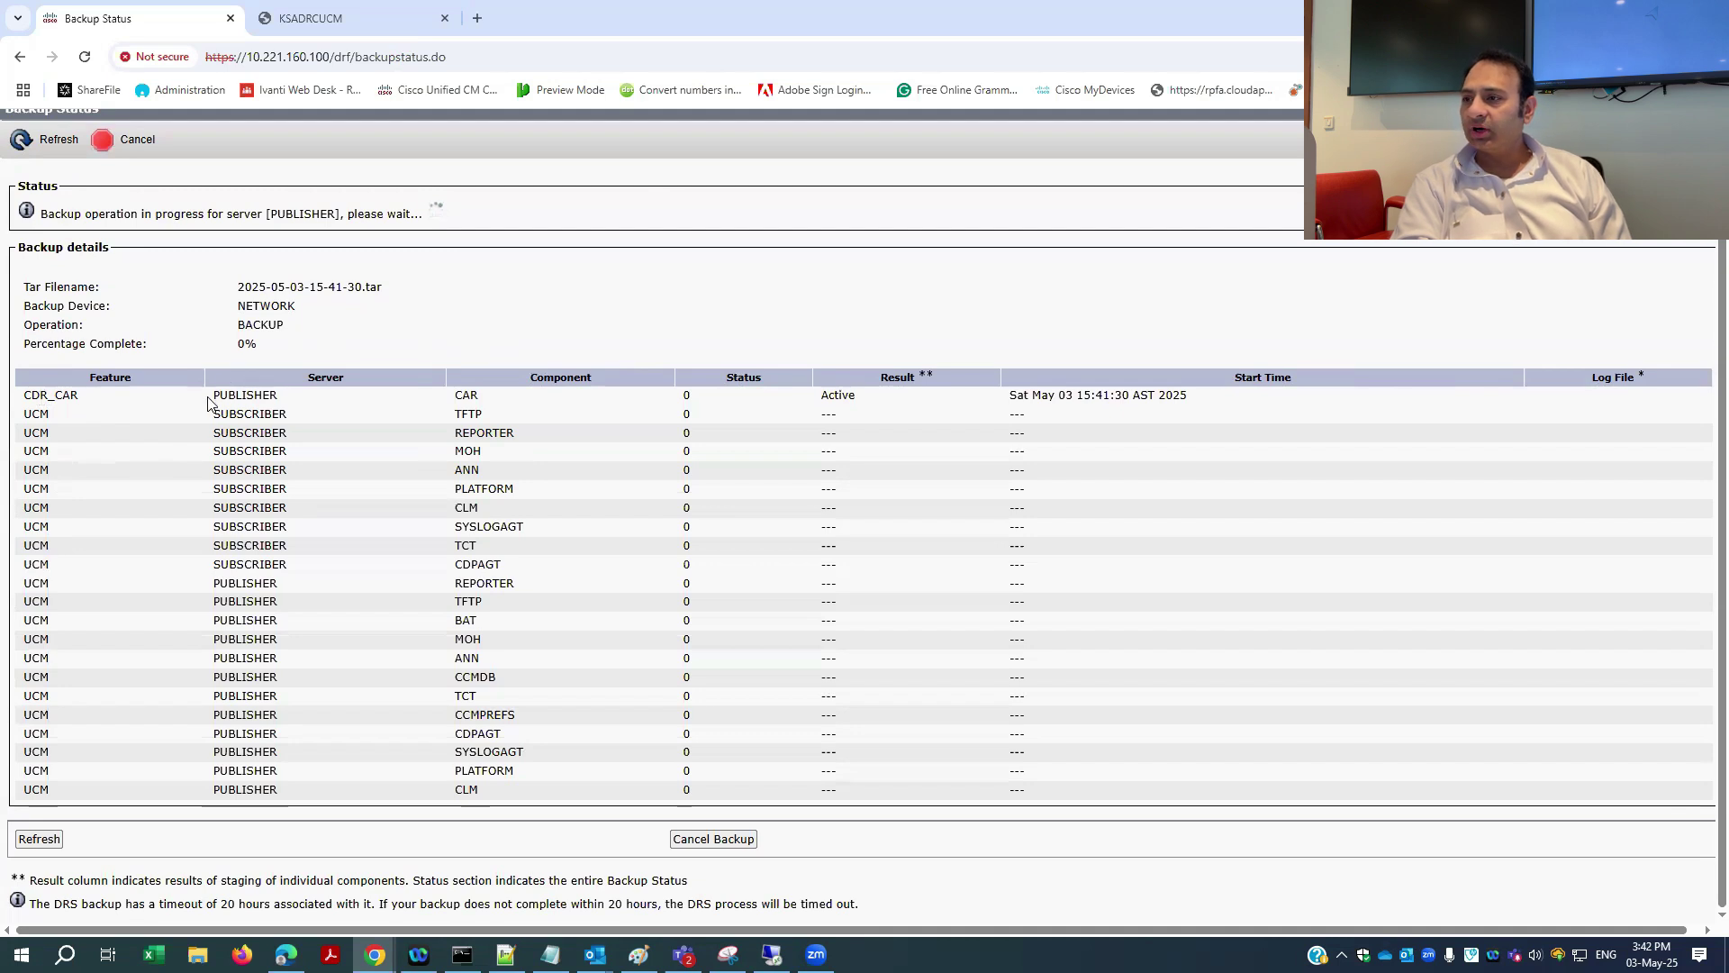
drag(209, 397, 281, 532)
click(258, 612)
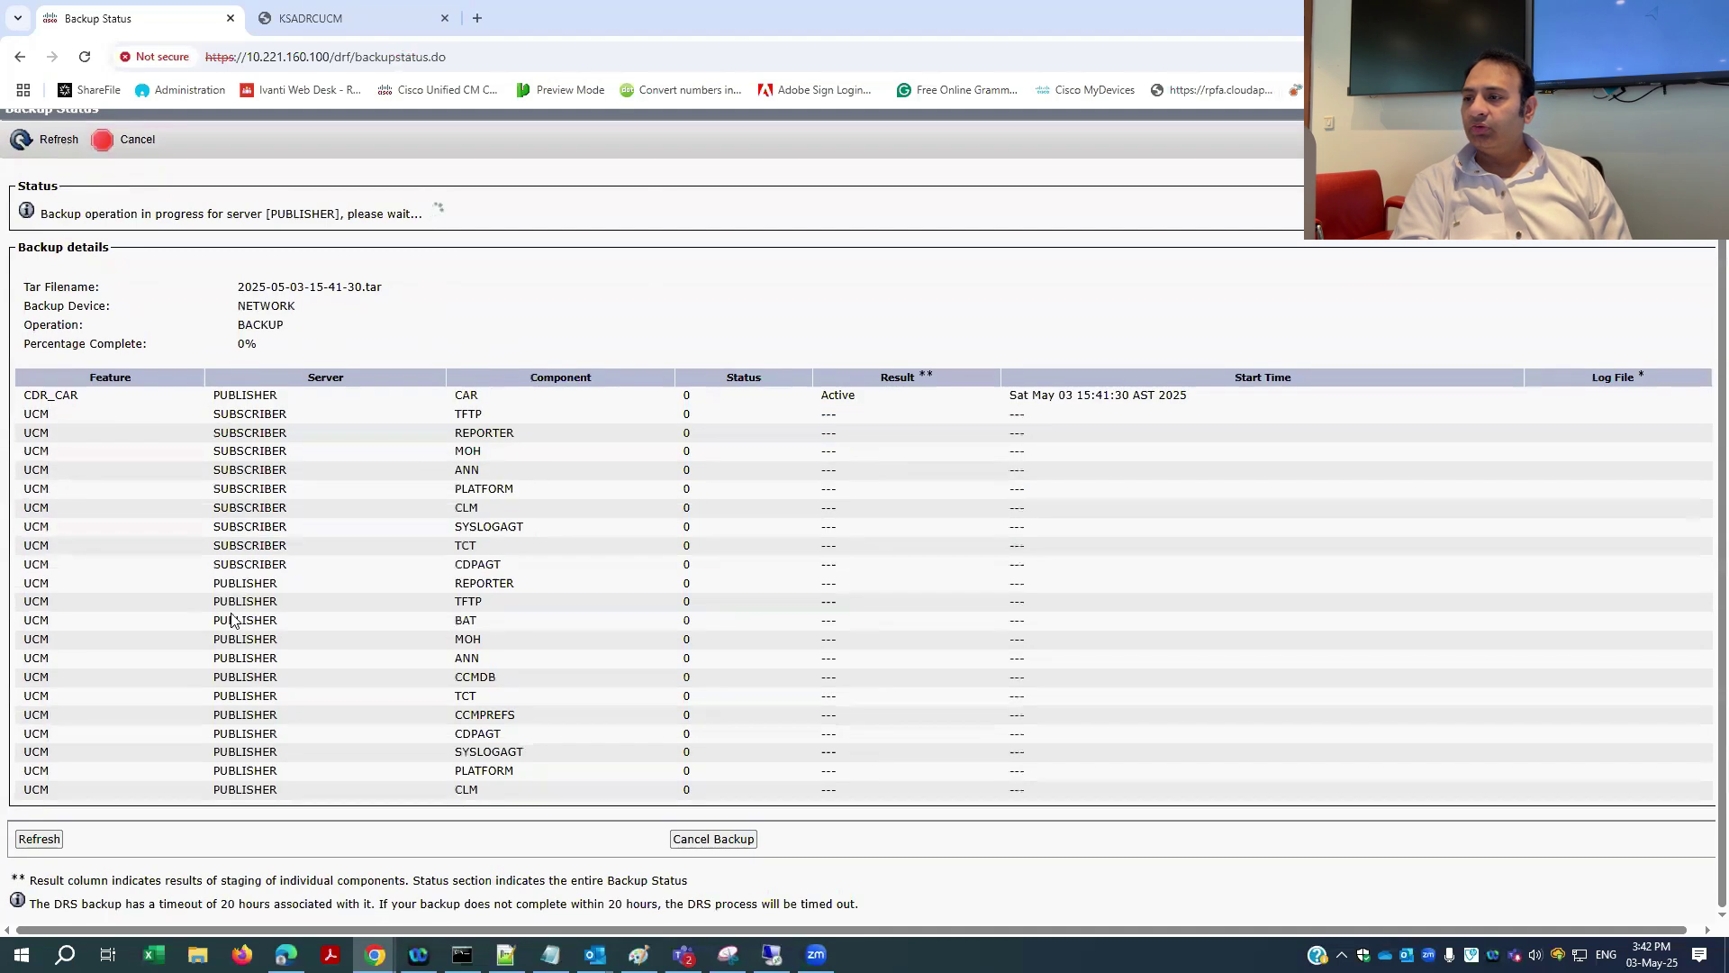
drag(231, 619, 22, 392)
click(454, 765)
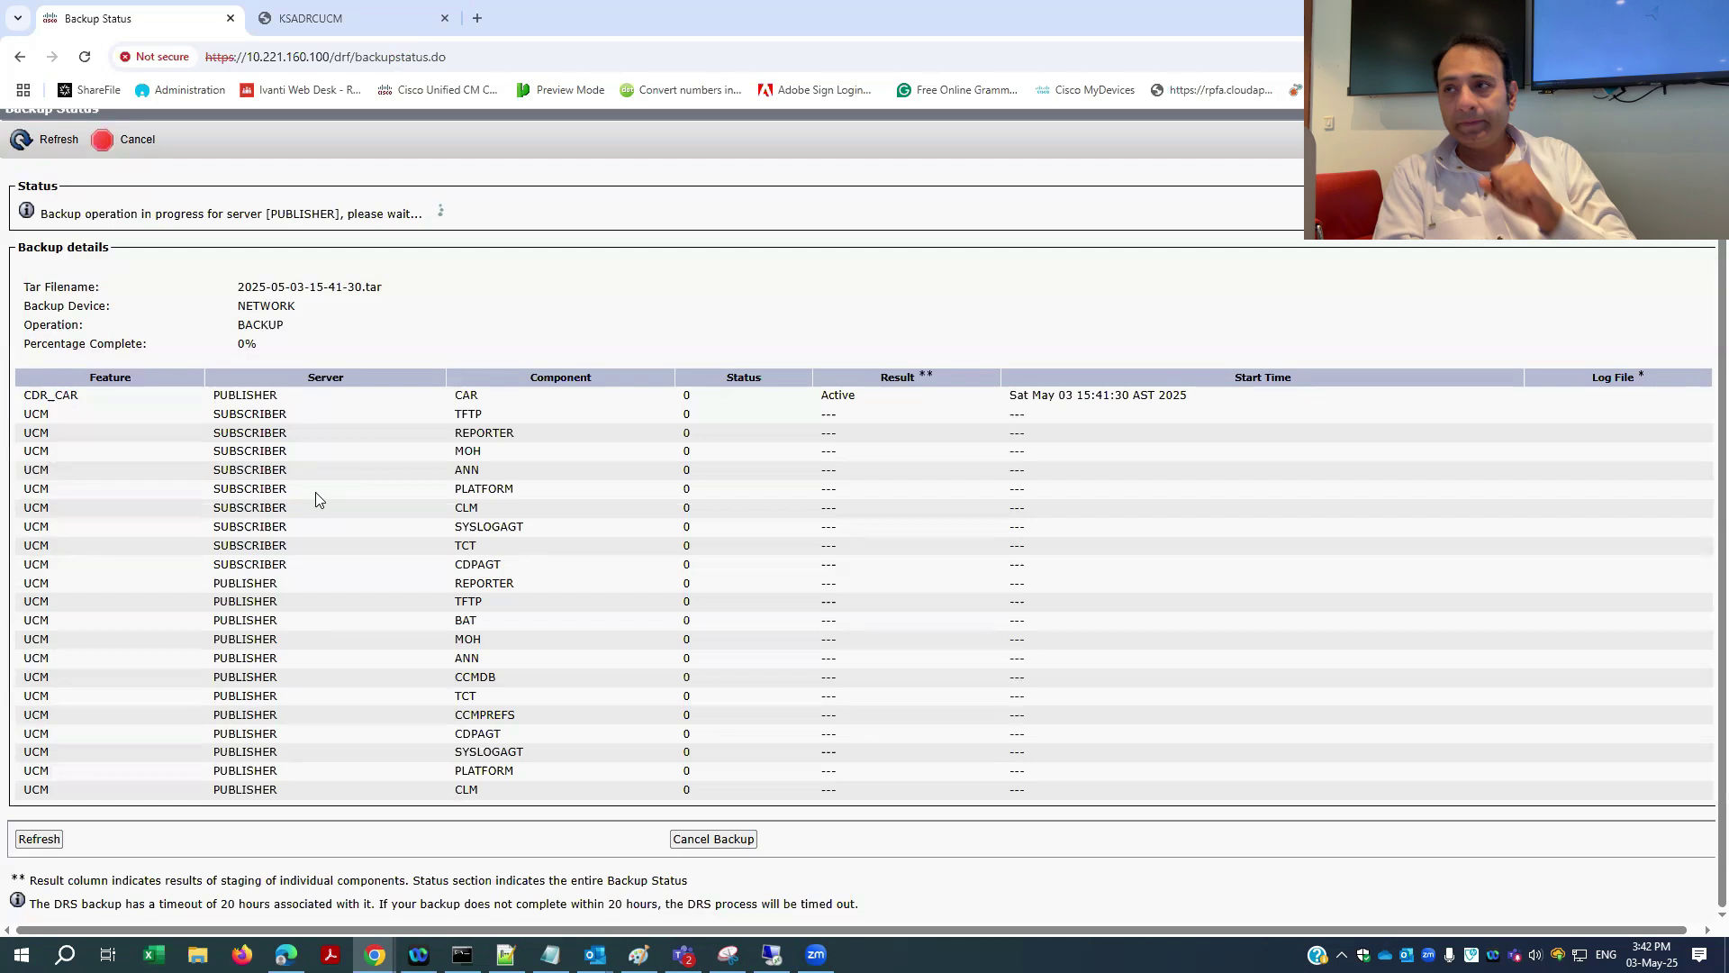
- Check D:\CUCM on the server for the new CDR_CAR tar file while comparing with backup progress
click(352, 20)
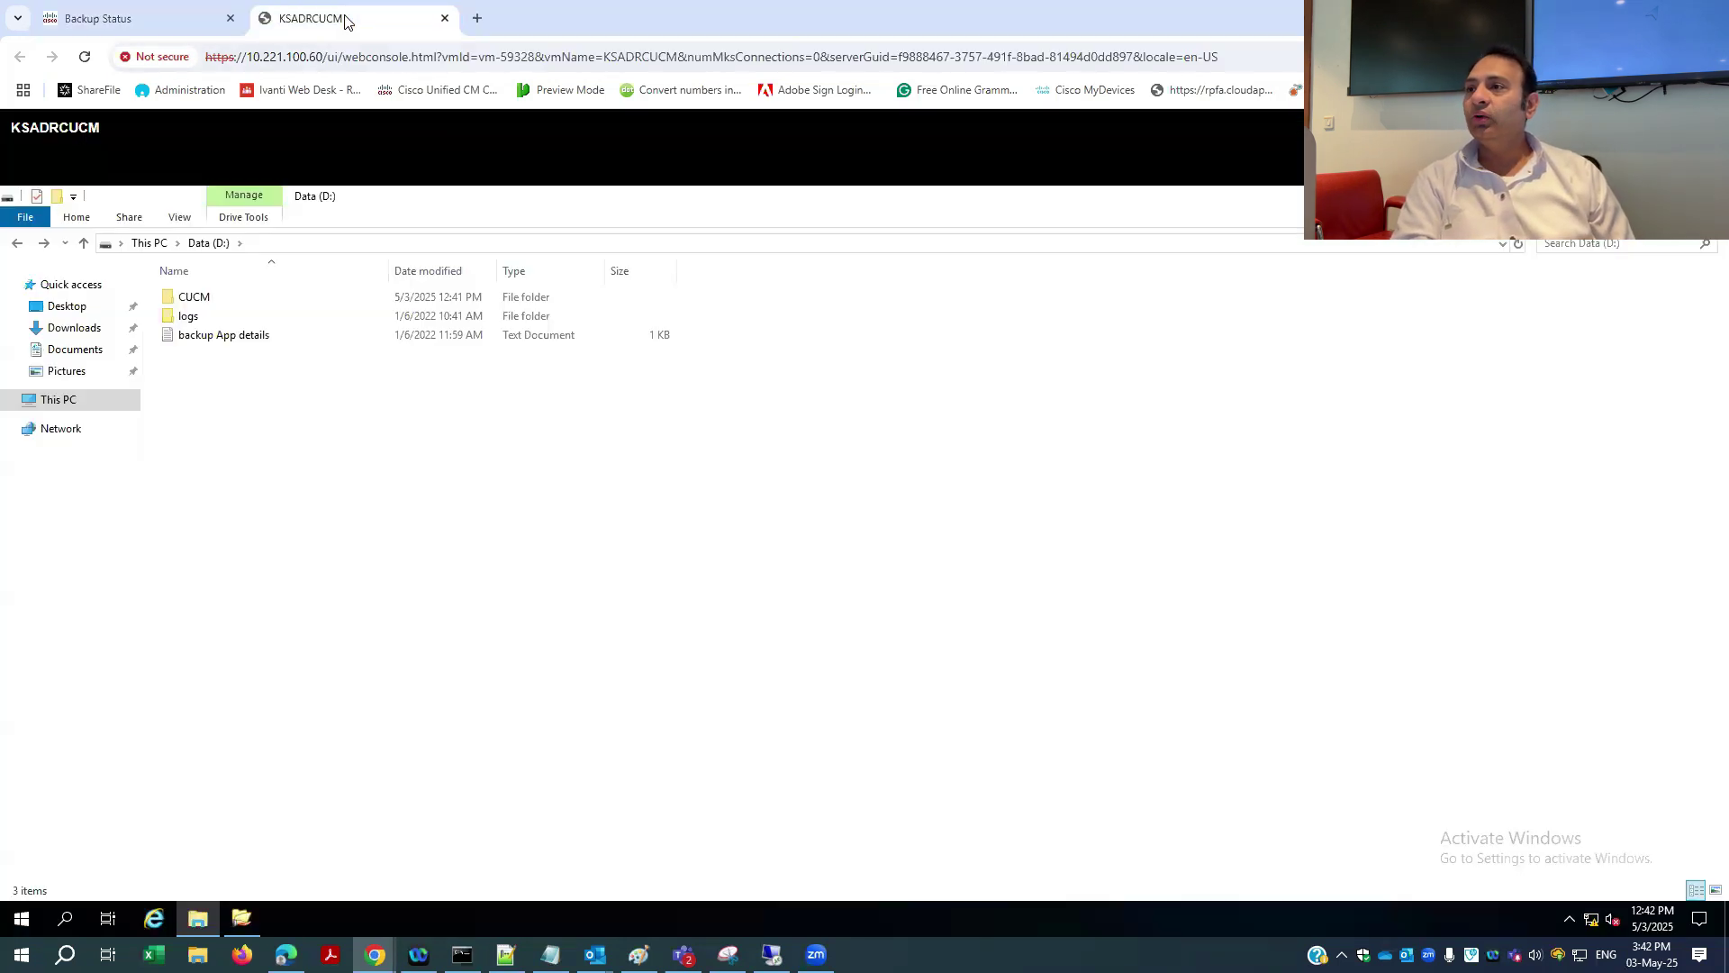
double_click(189, 299)
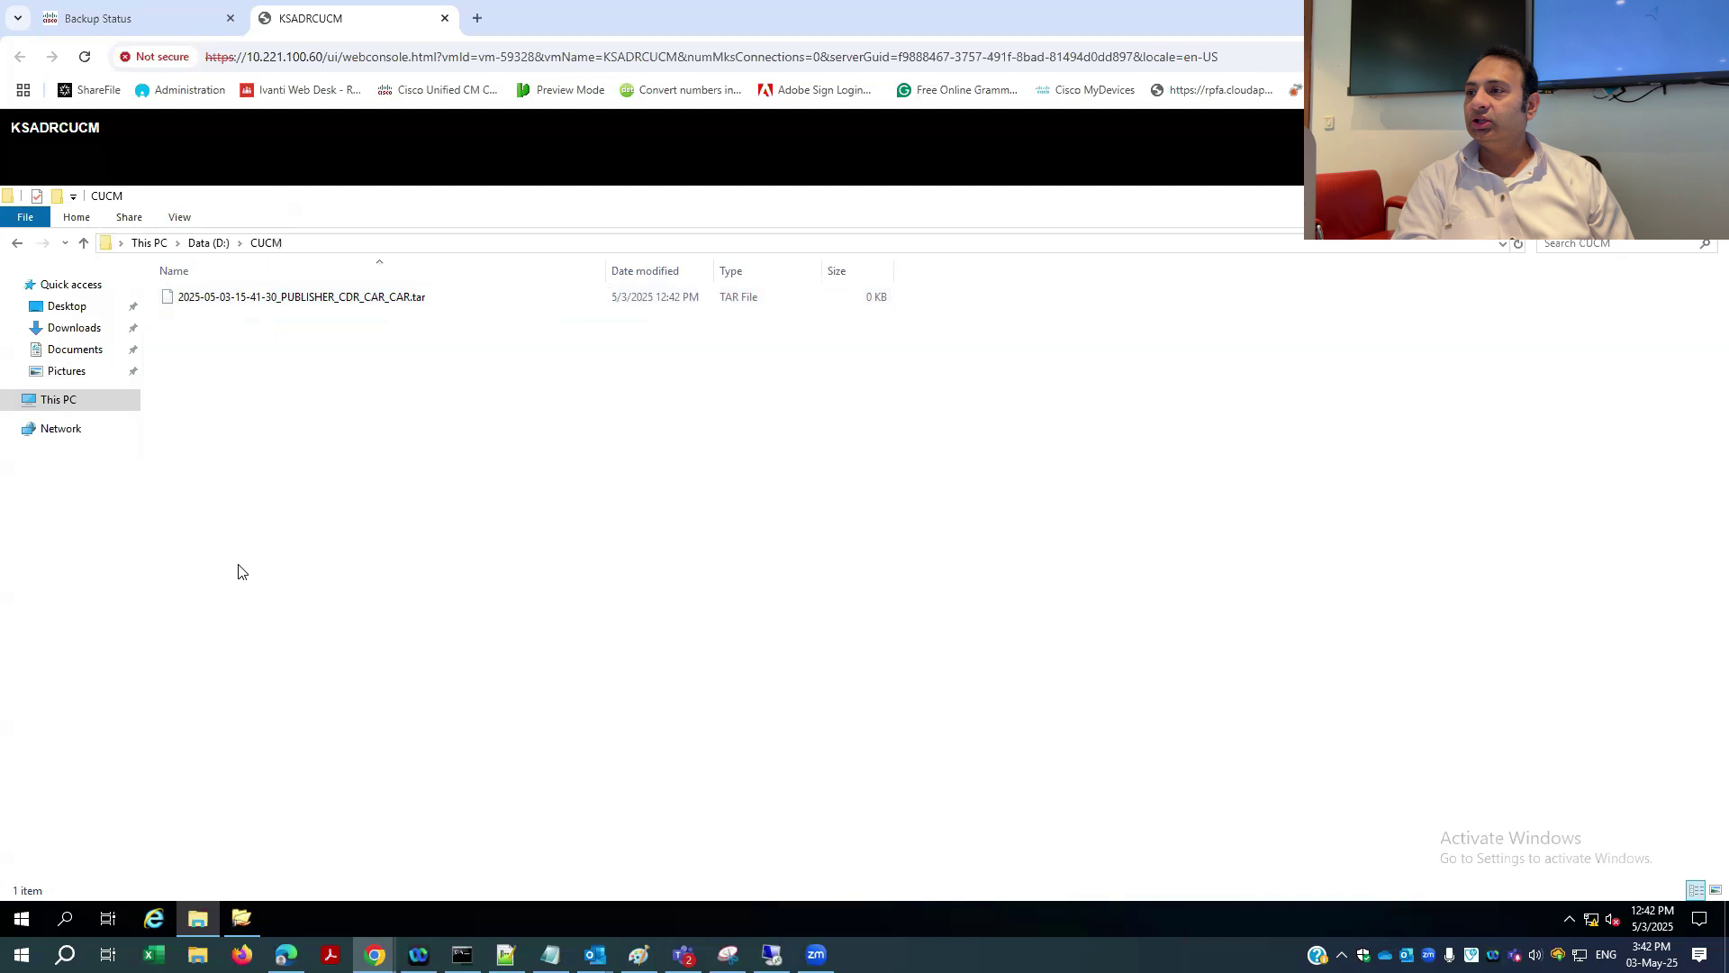
click(370, 300)
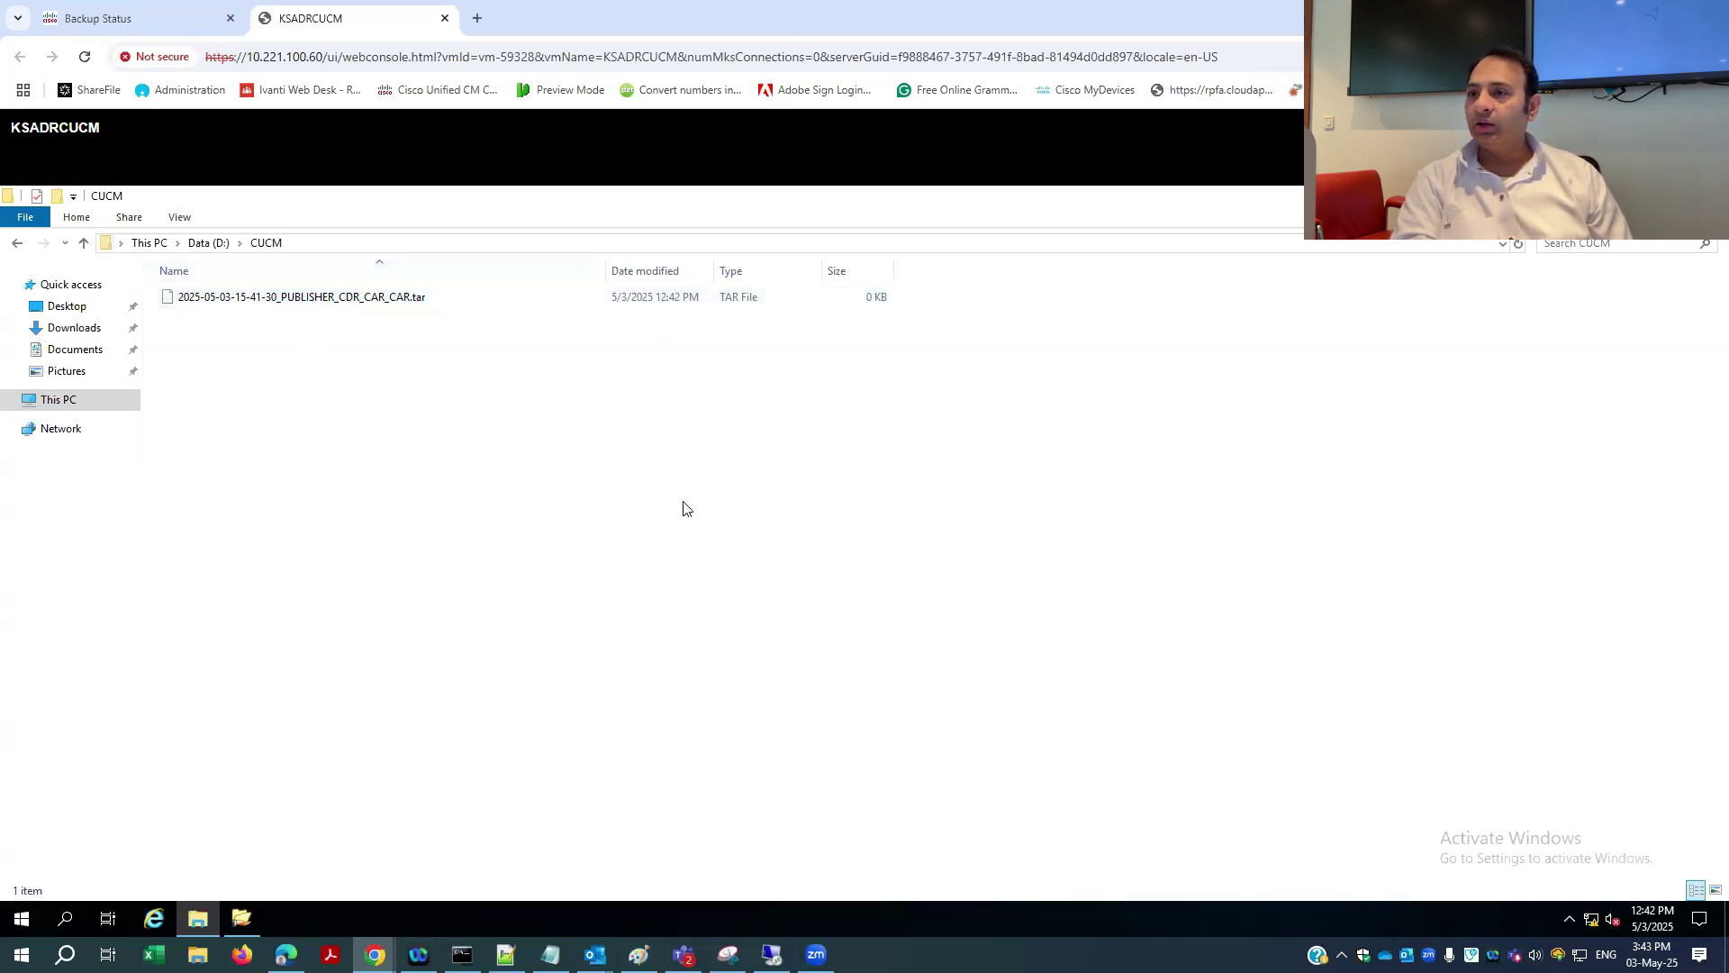
click(149, 19)
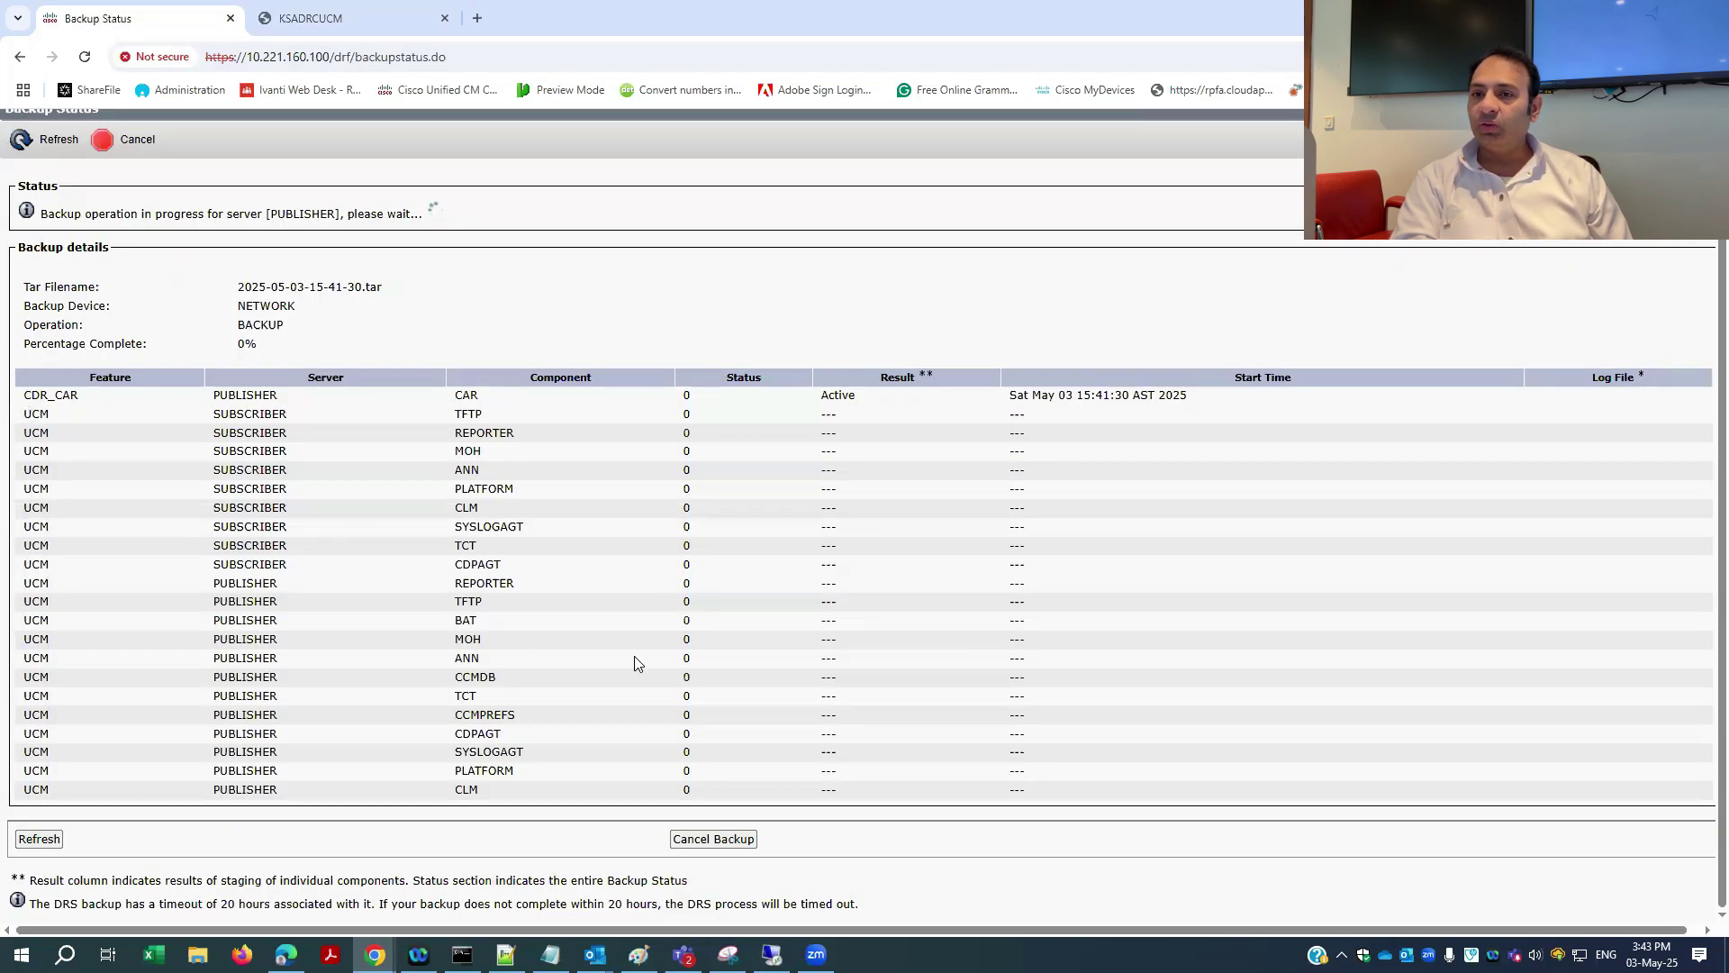
click(362, 27)
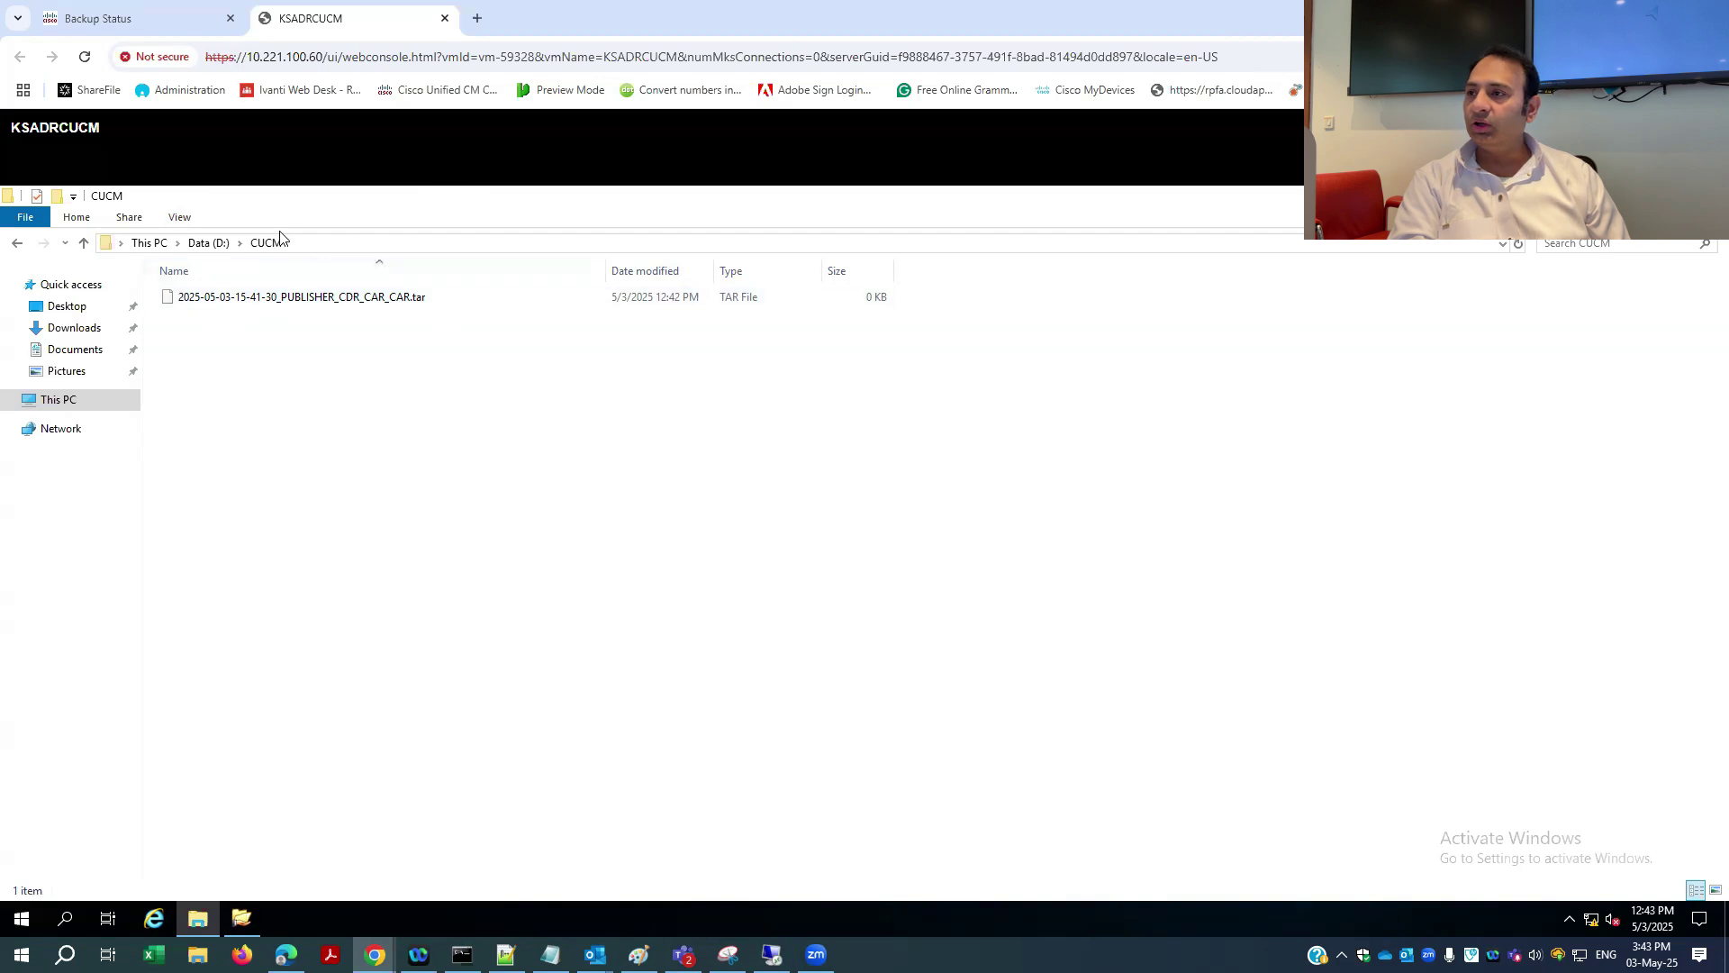
click(191, 20)
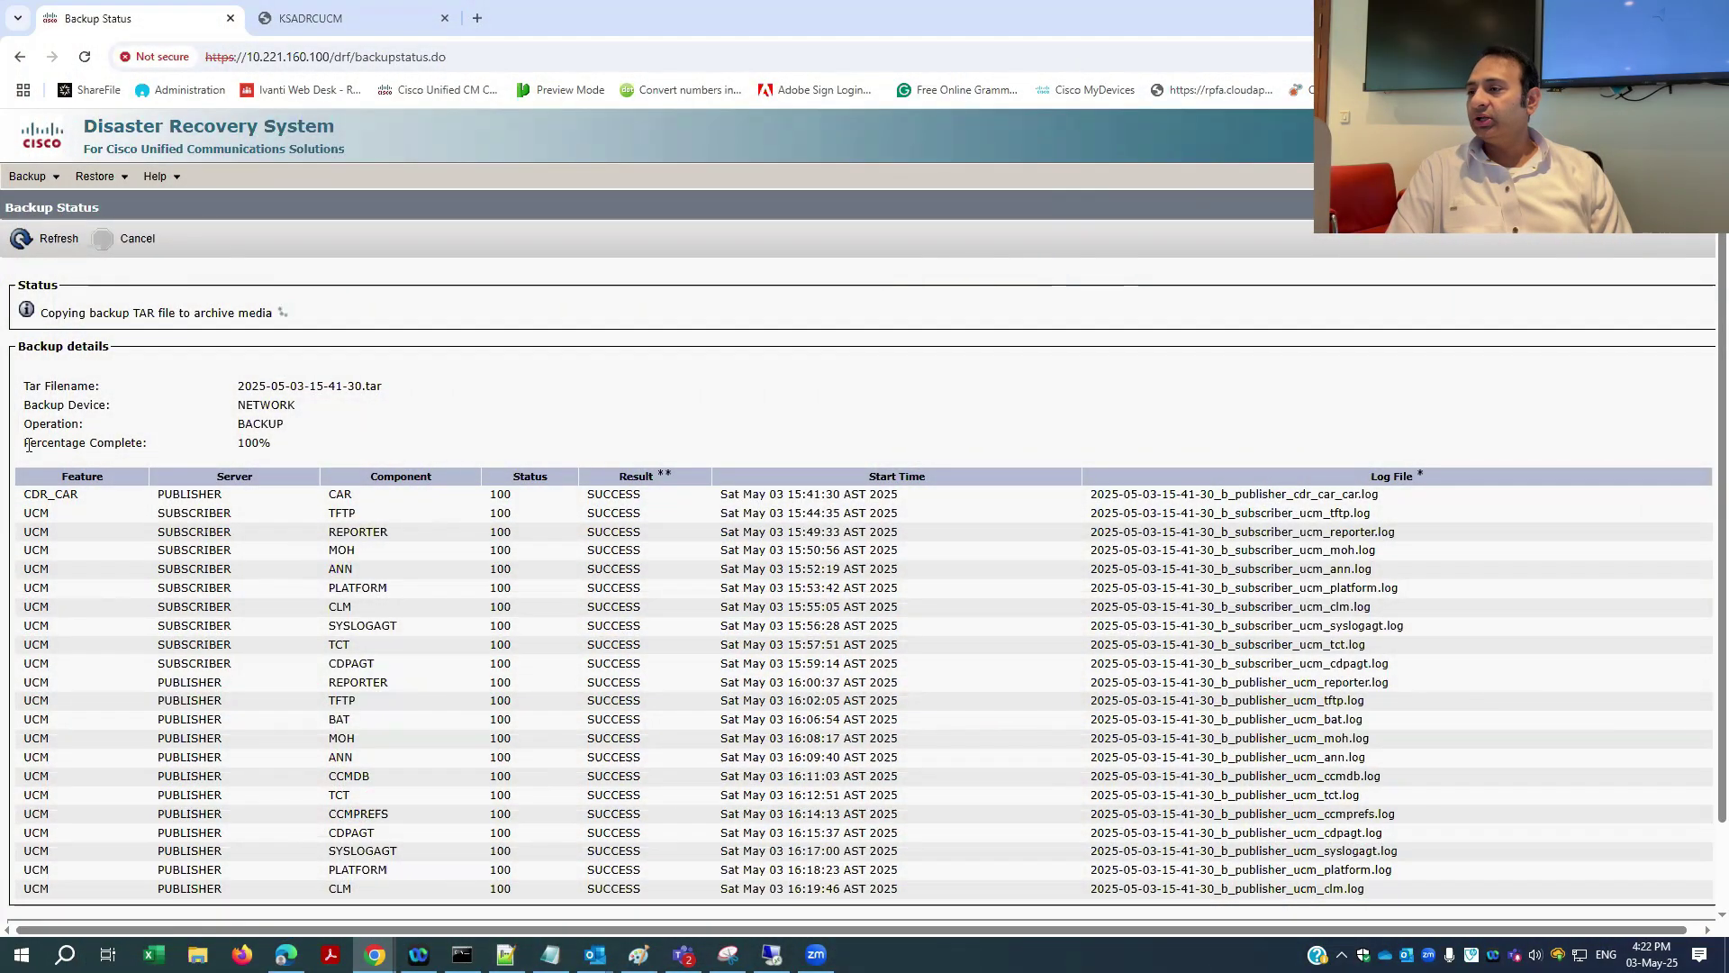
- Confirm Percentage Complete shows 100%, then view the TAR files in D:\CUCM
drag(29, 444, 286, 449)
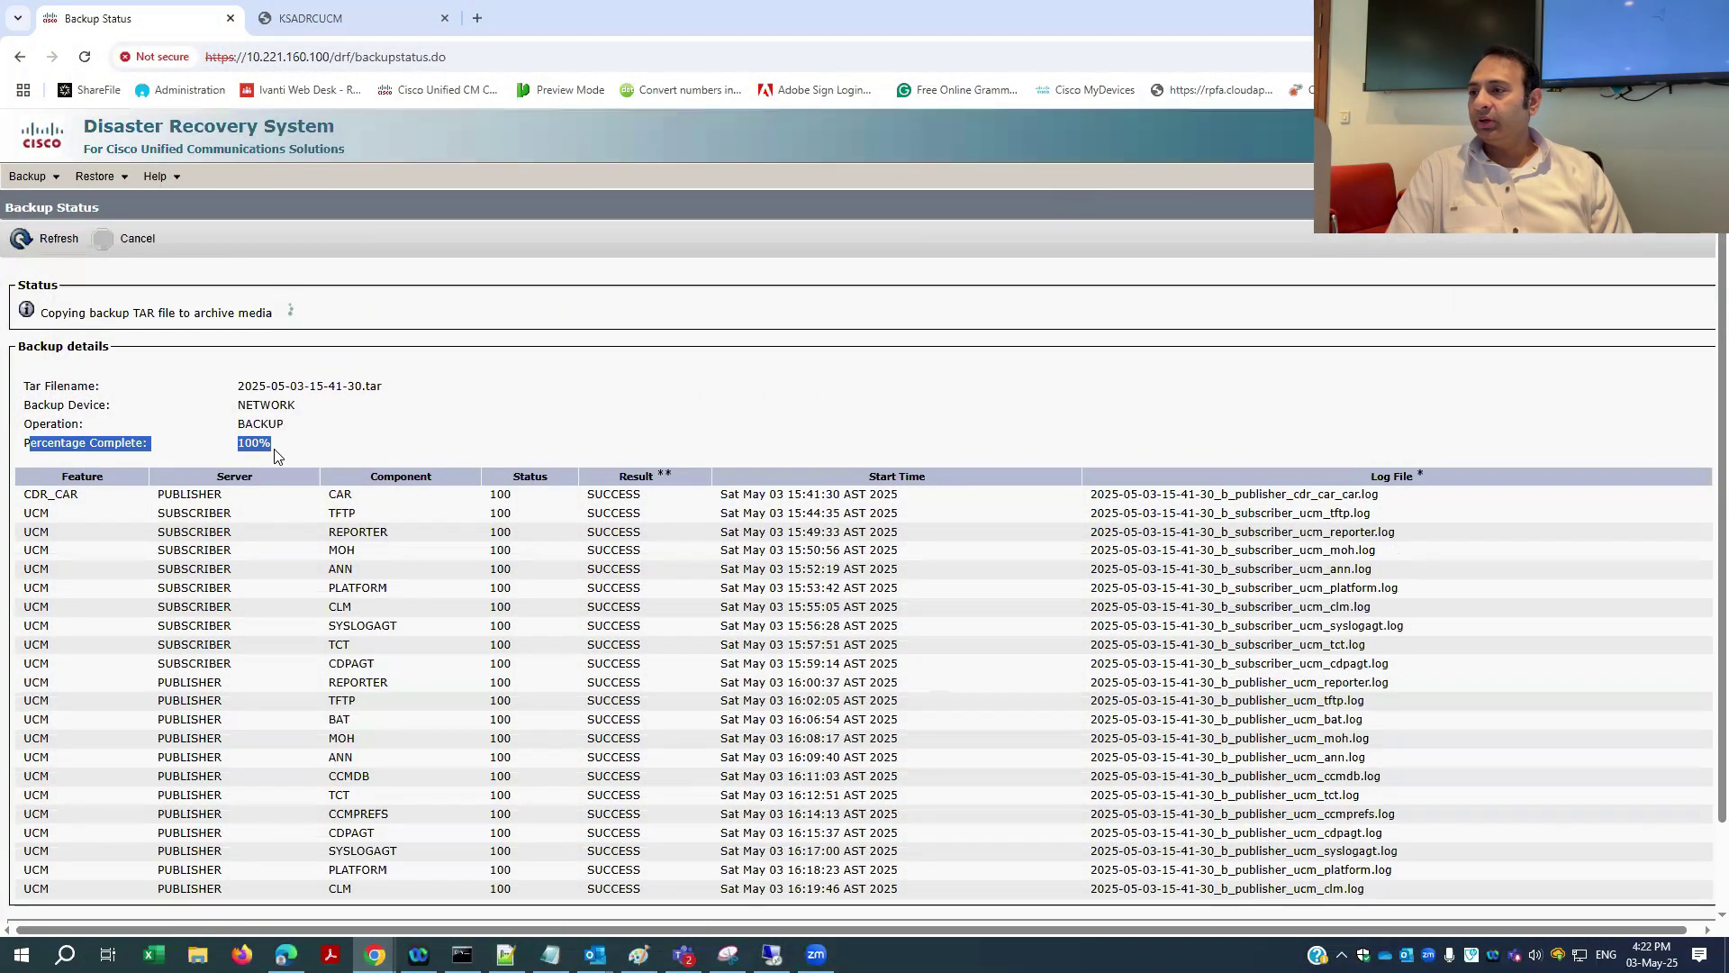
click(218, 397)
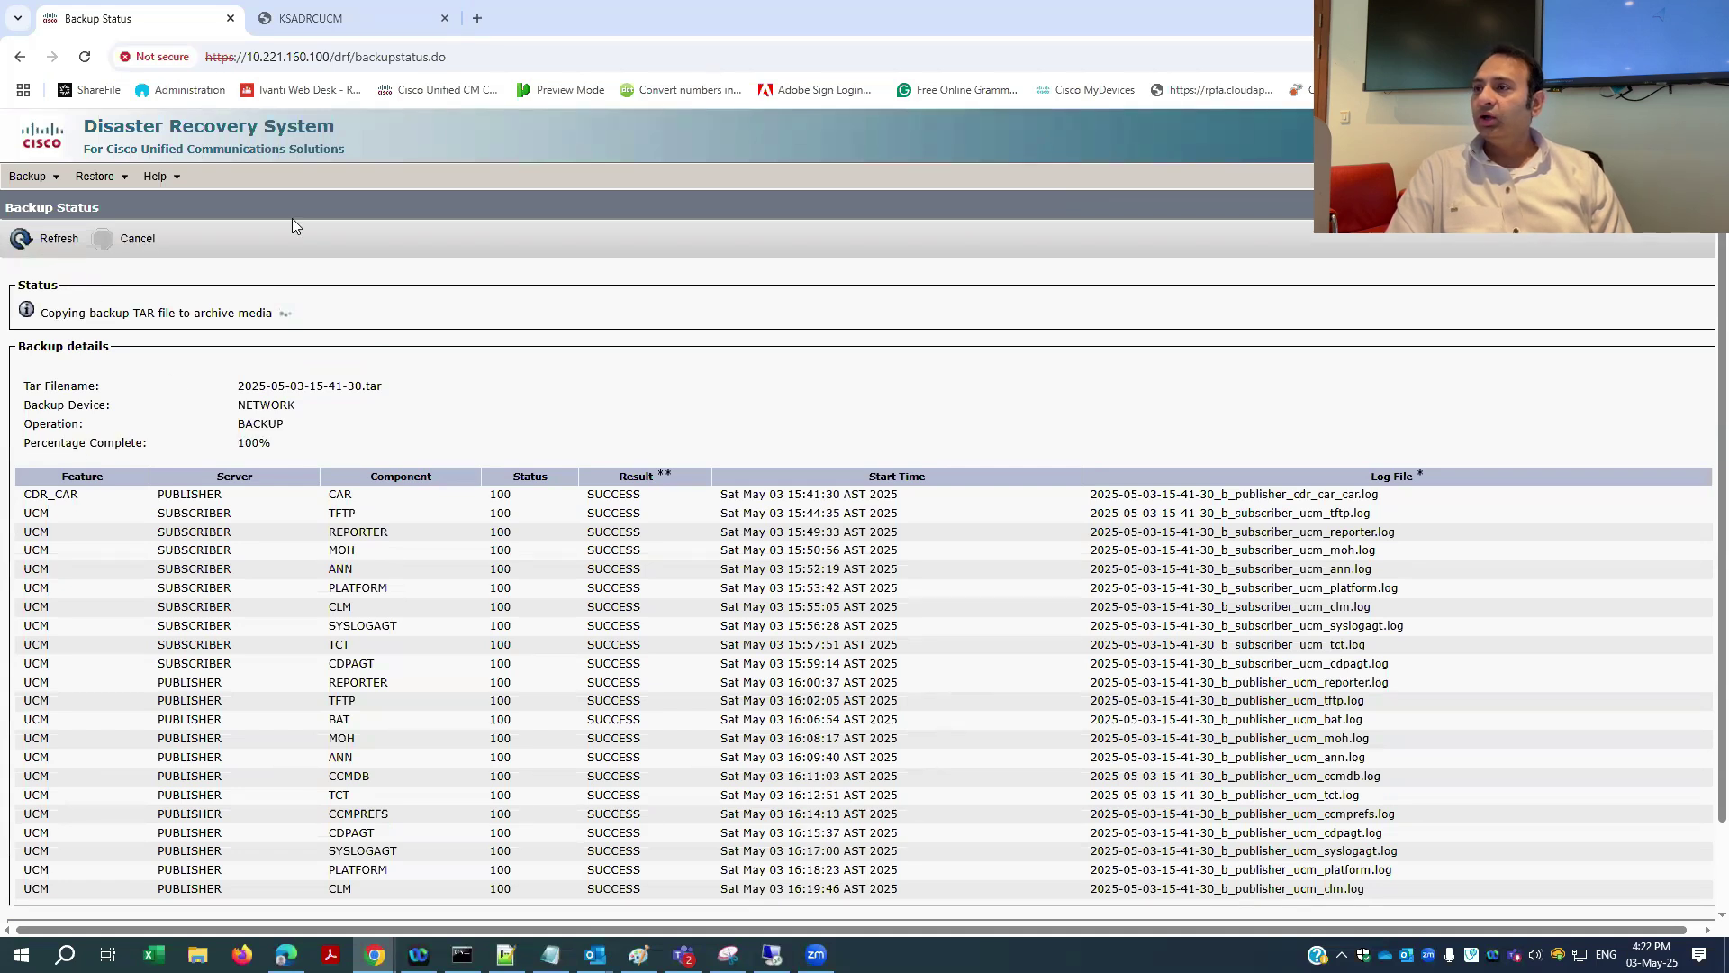
click(359, 20)
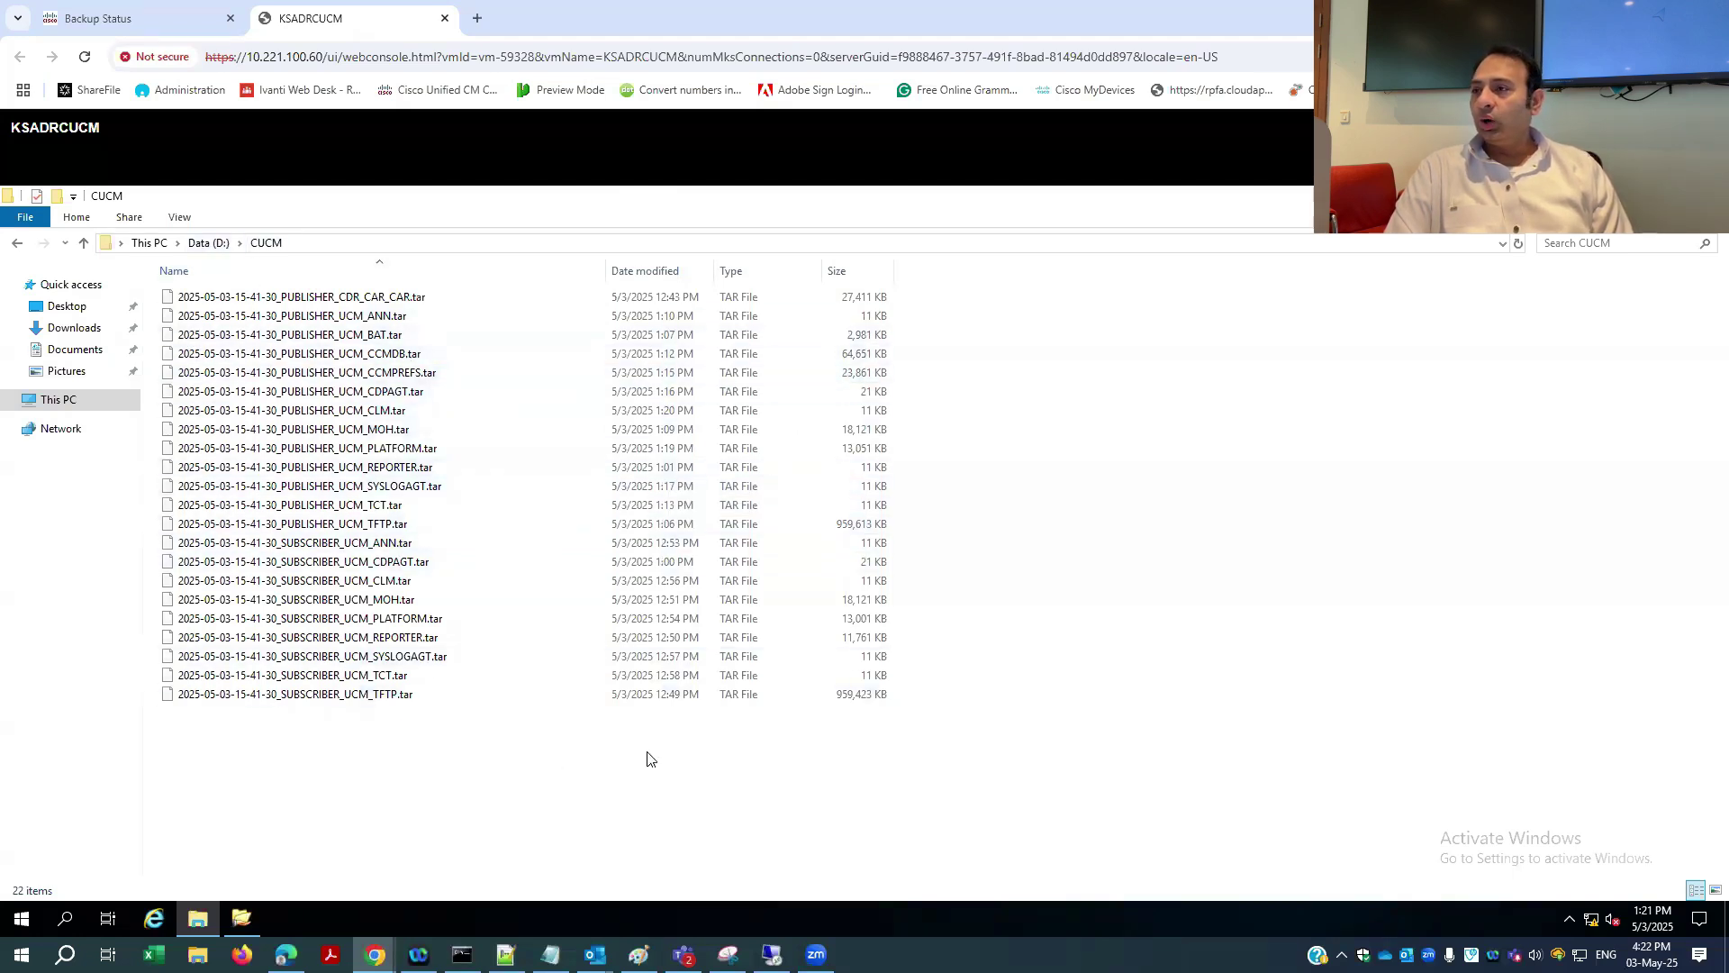
- Compare the backup results table with the 22 TAR files, ending on the Backup Status page
click(144, 20)
scroll(49, 388, down, 1)
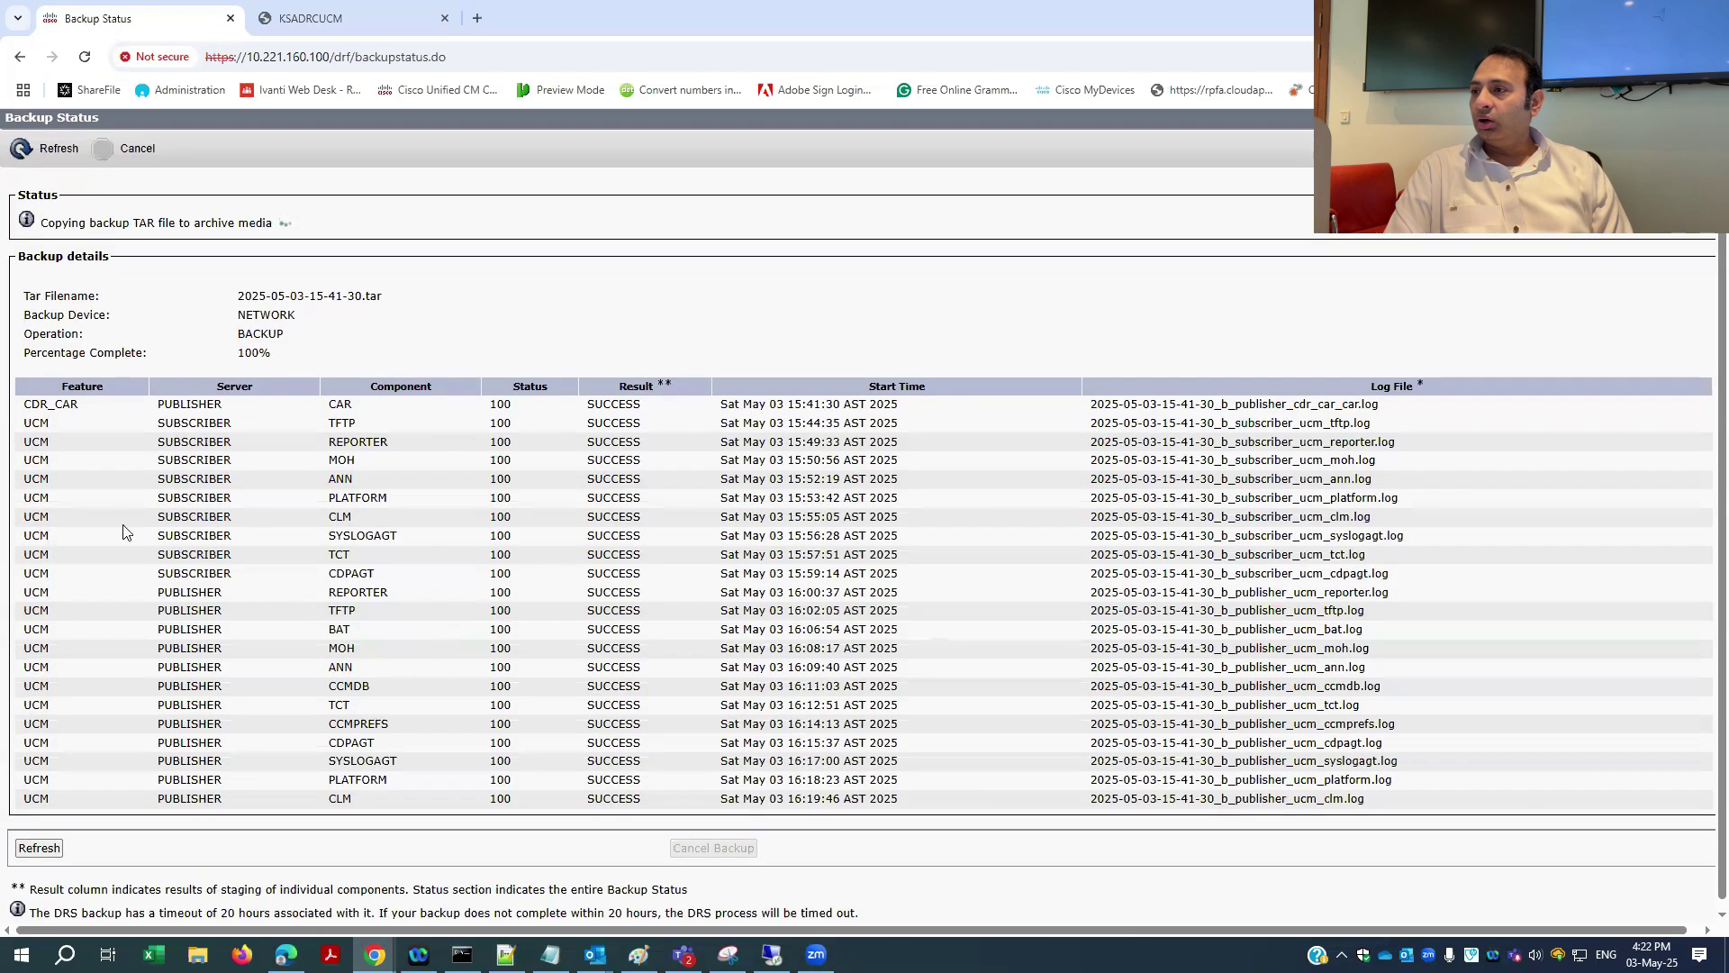
drag(27, 399, 1543, 807)
click(1167, 285)
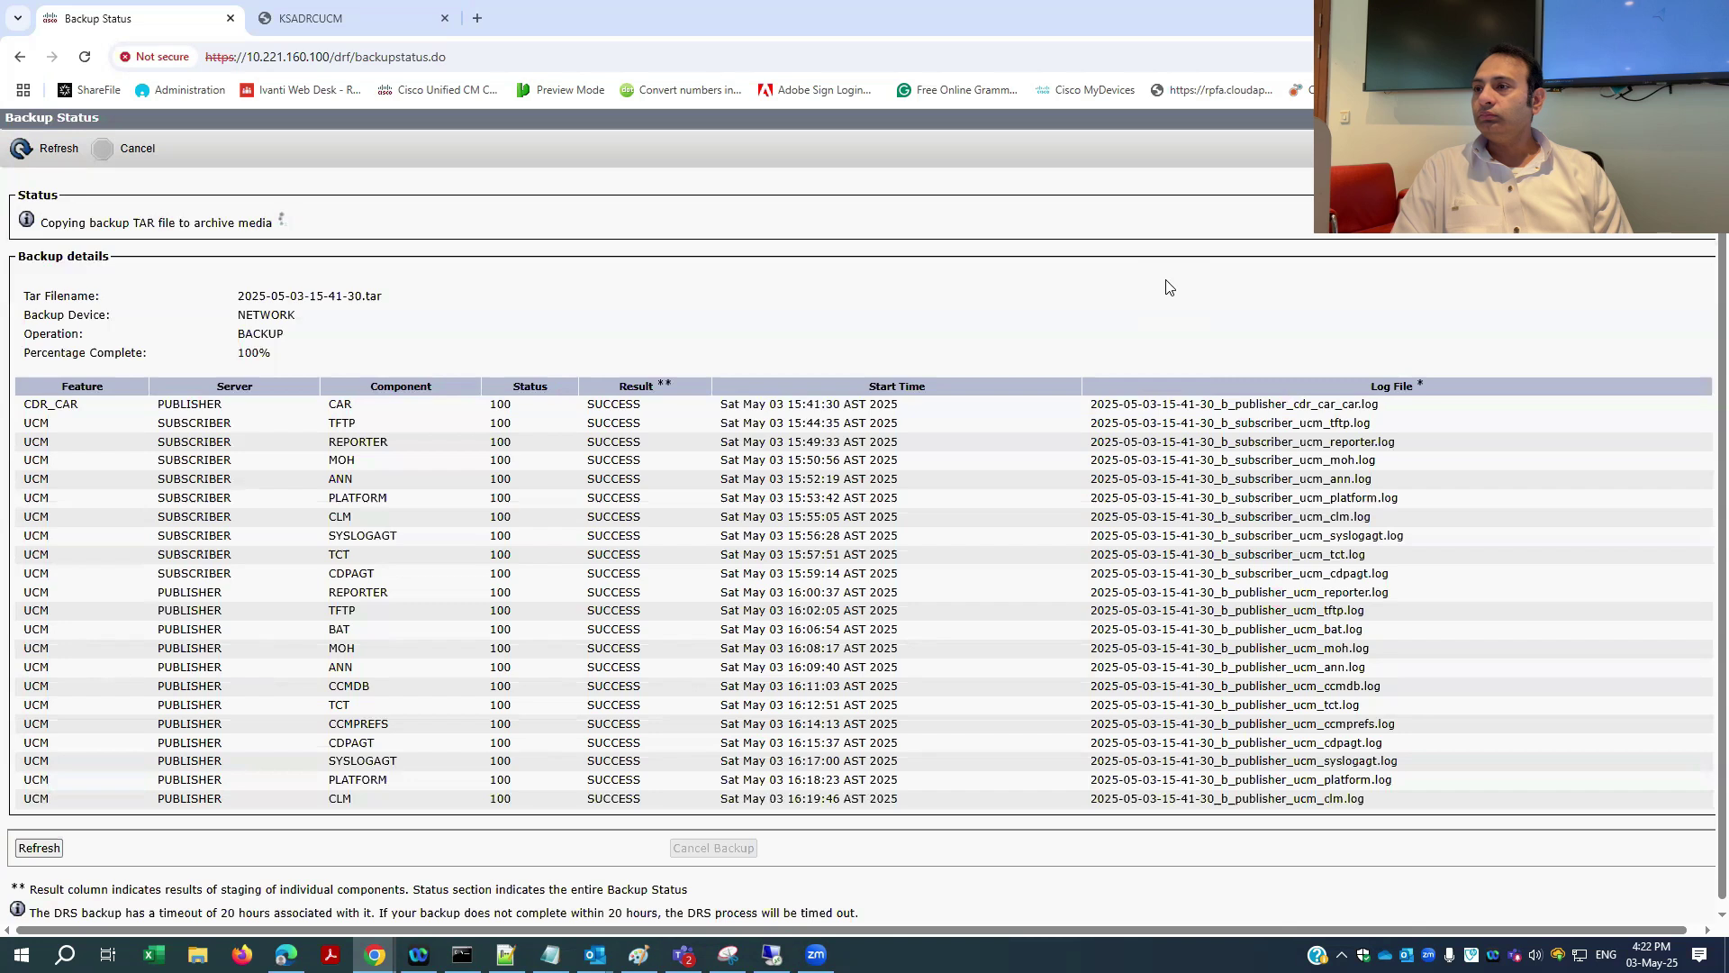
click(358, 20)
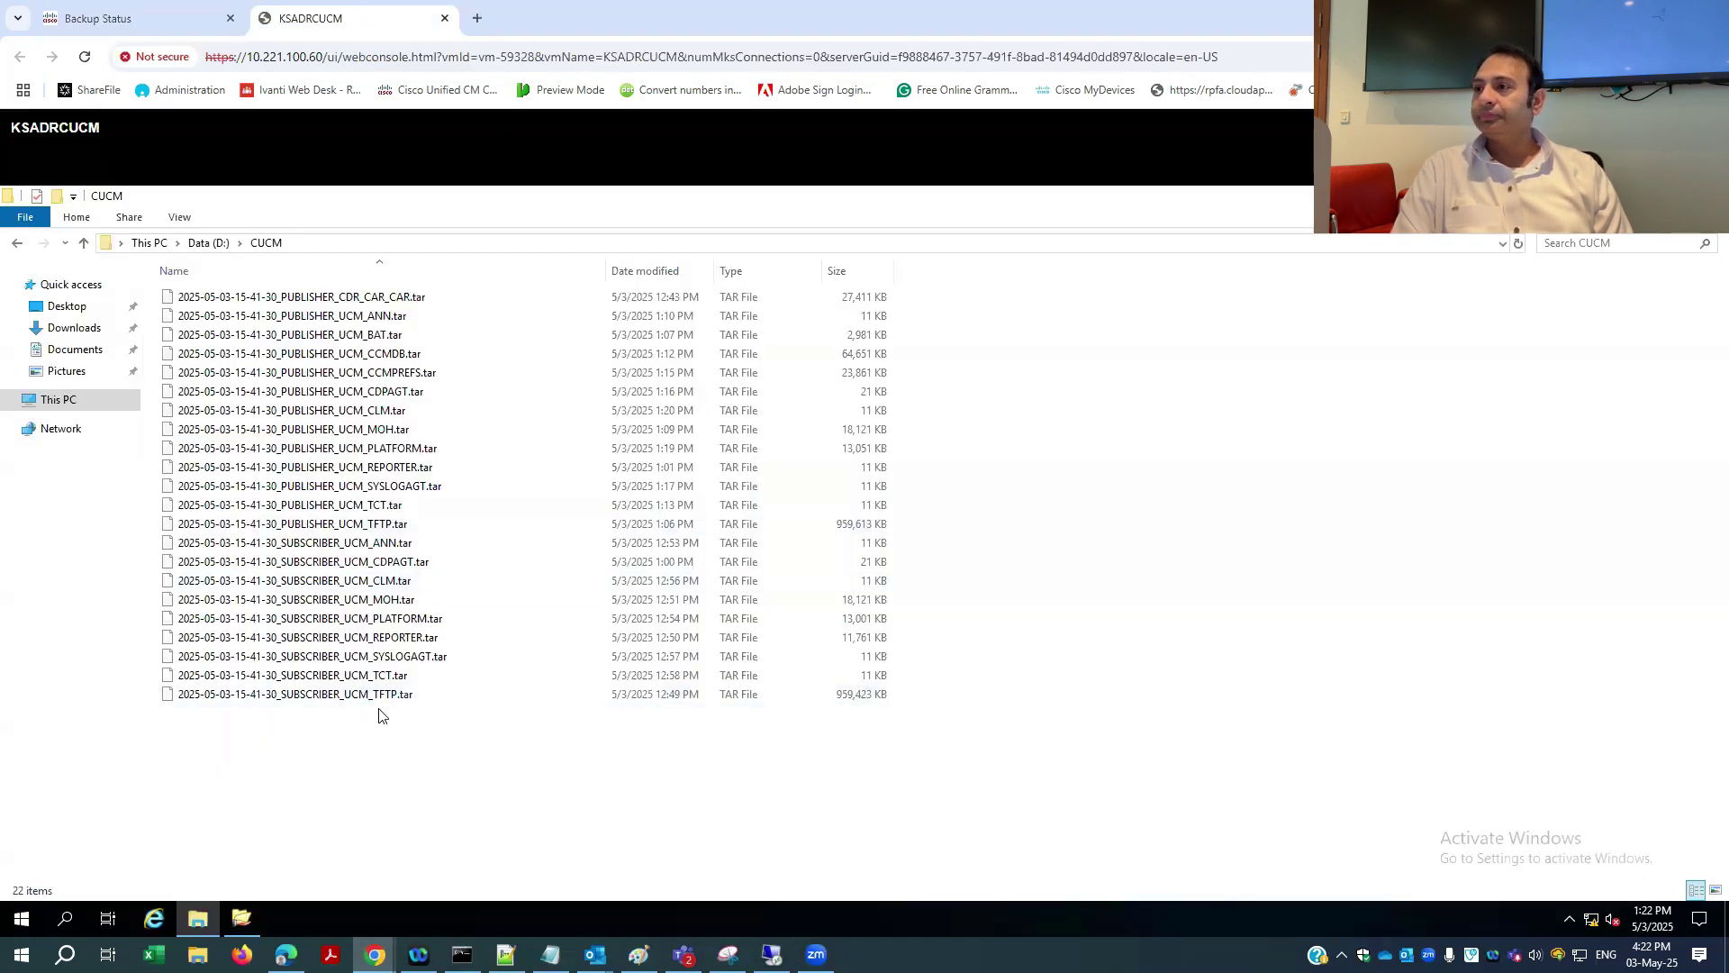
click(166, 27)
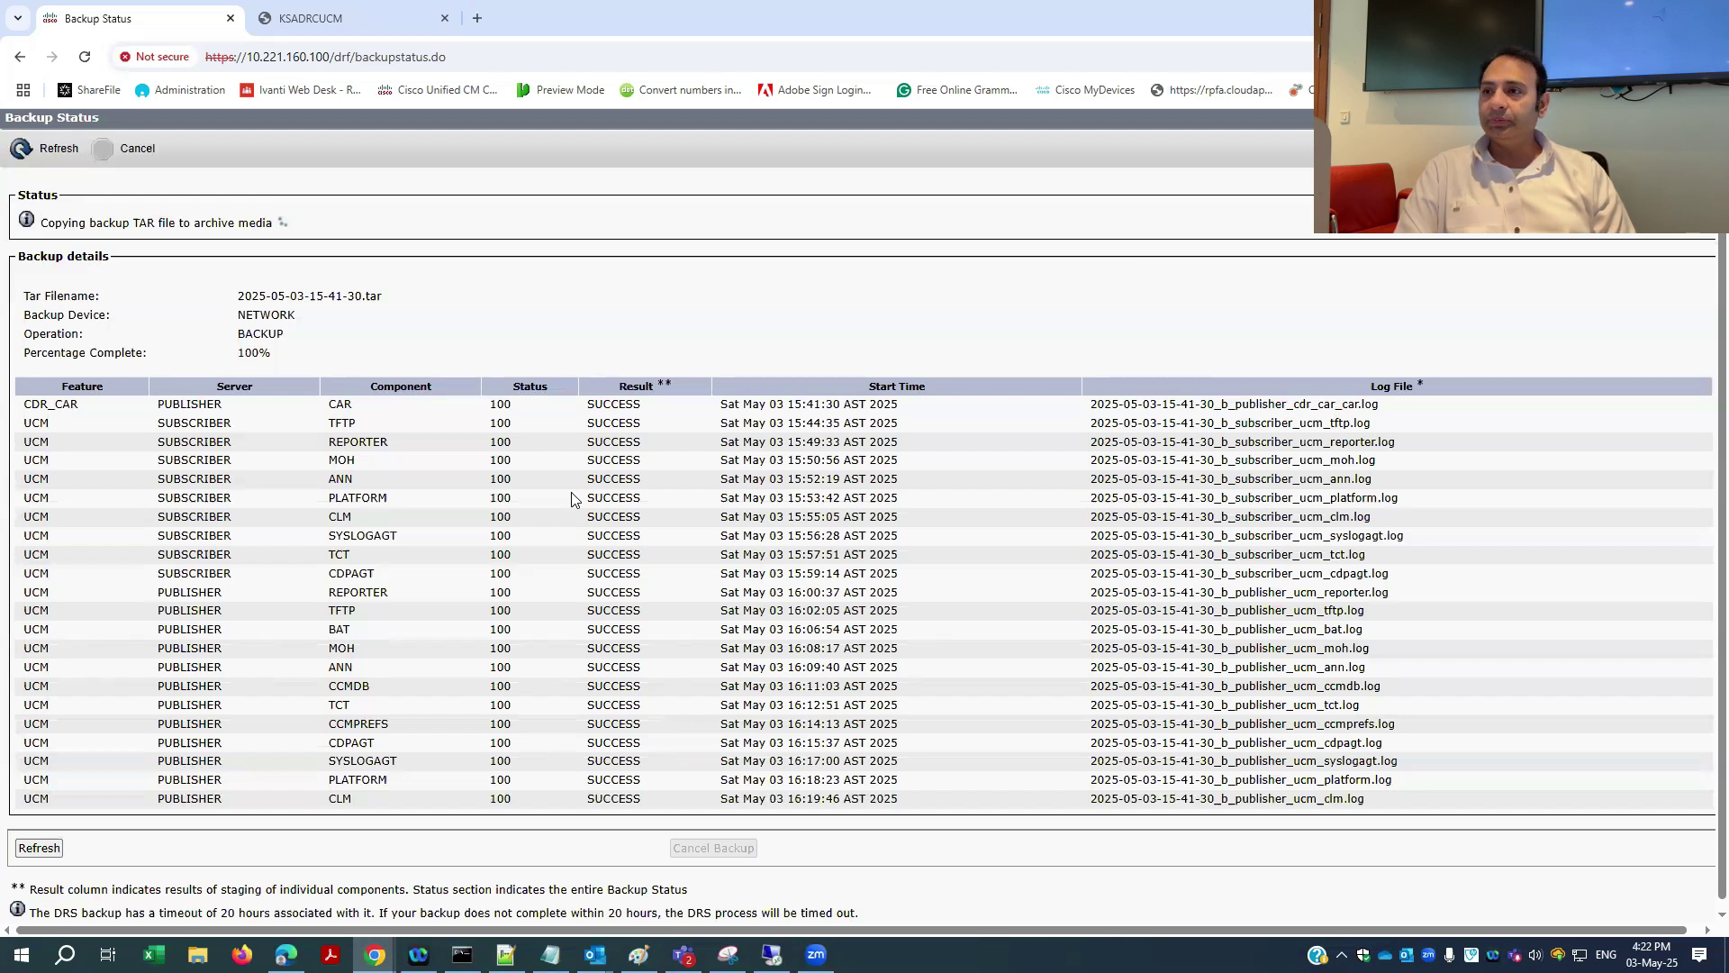
scroll(572, 498, up, 1)
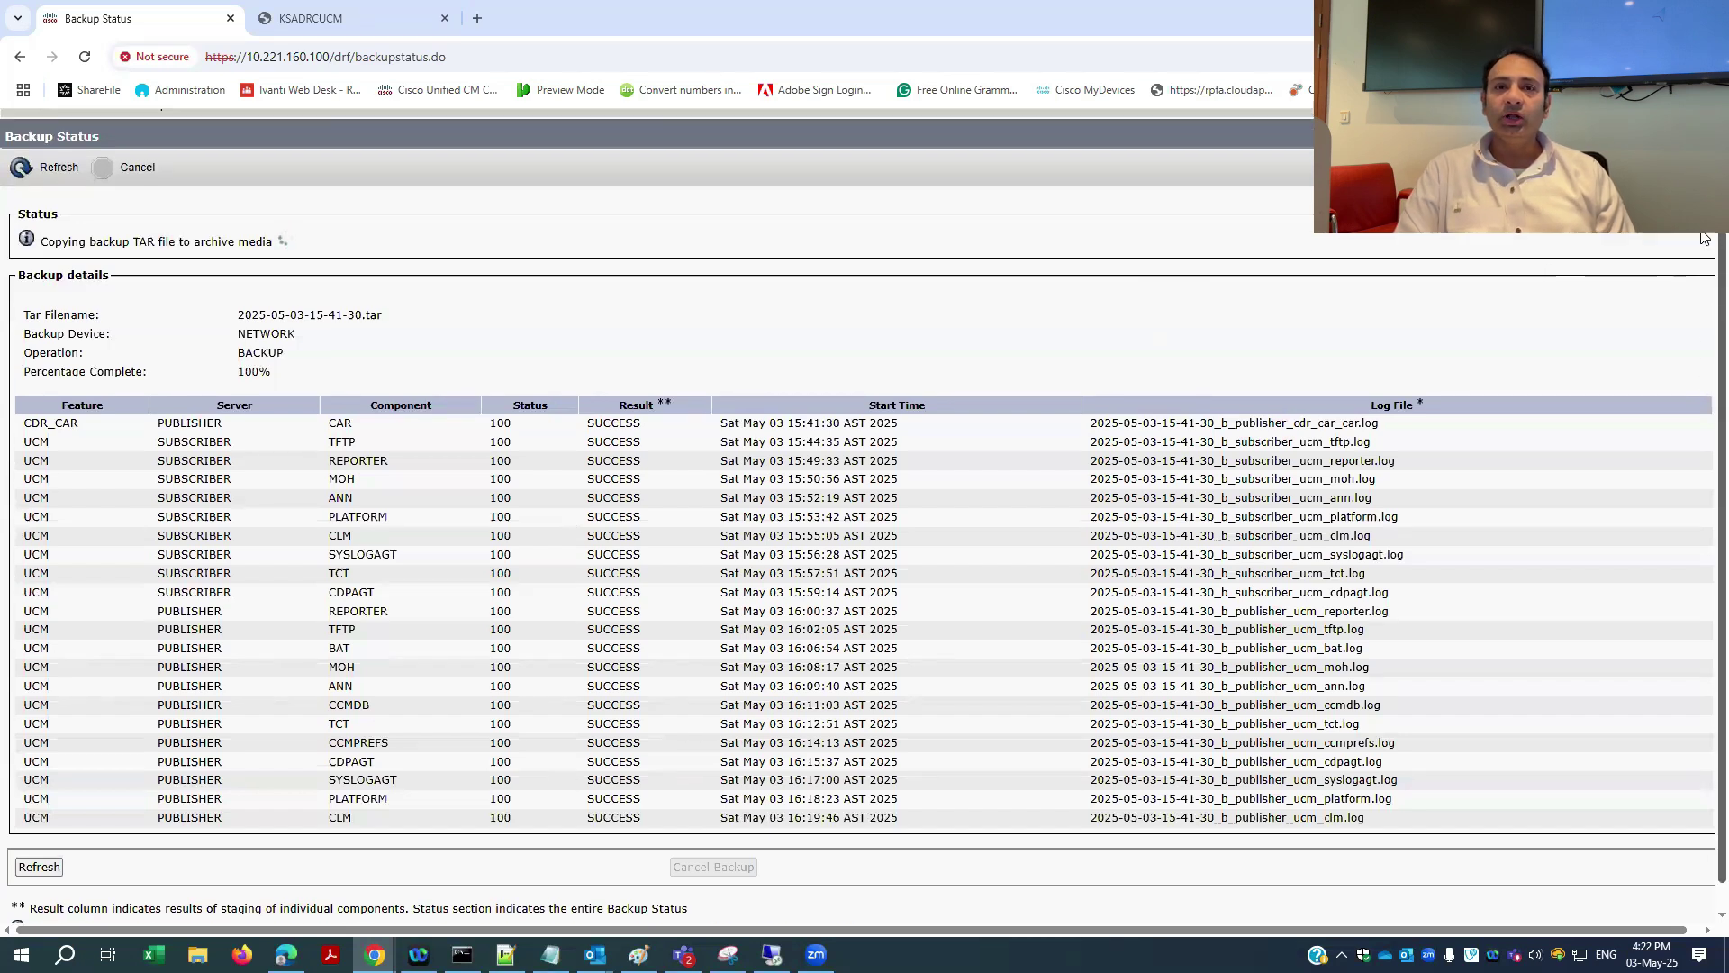